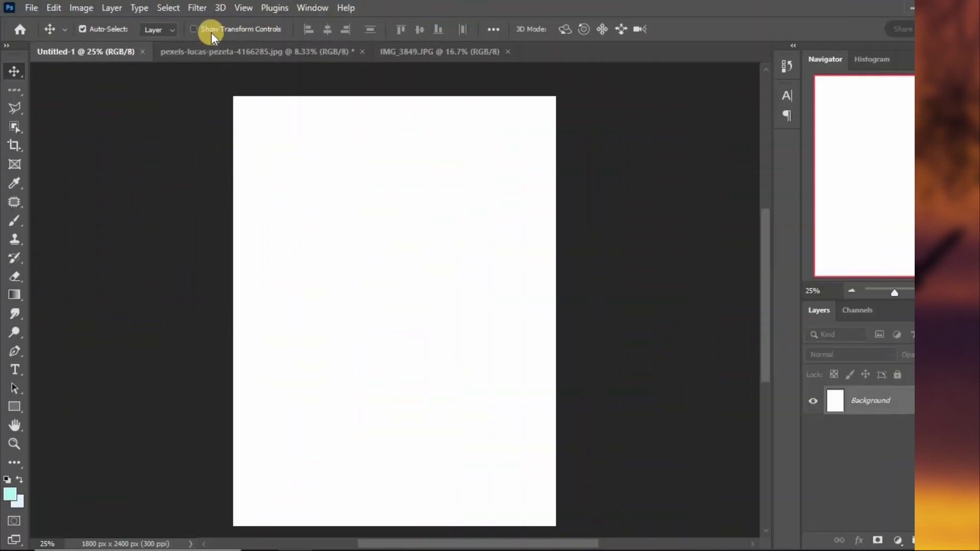
Step: In the pexels sunset photo, draw a rectangular marquee around the sky above the buildings
{"action": "left_click", "coordinate": [212, 51]}
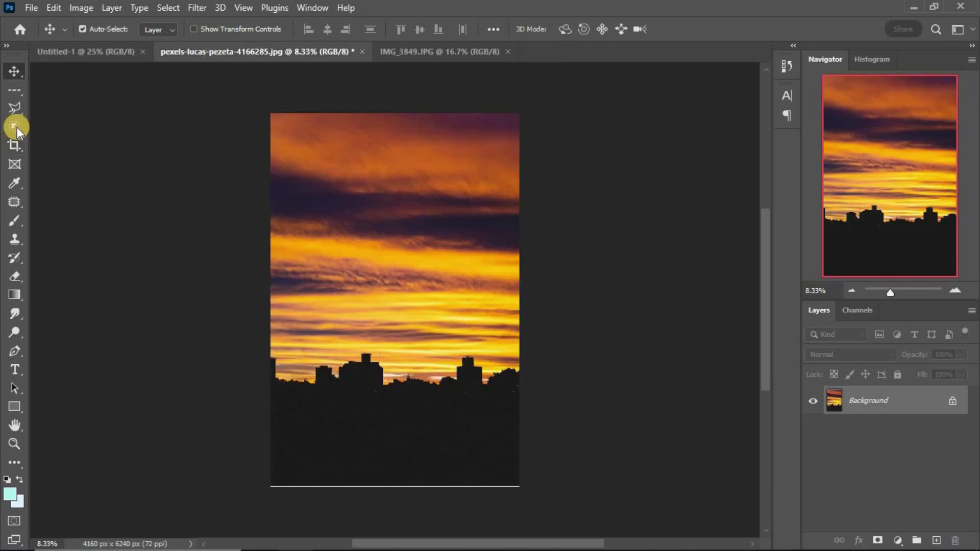
{"action": "left_click", "coordinate": [18, 97]}
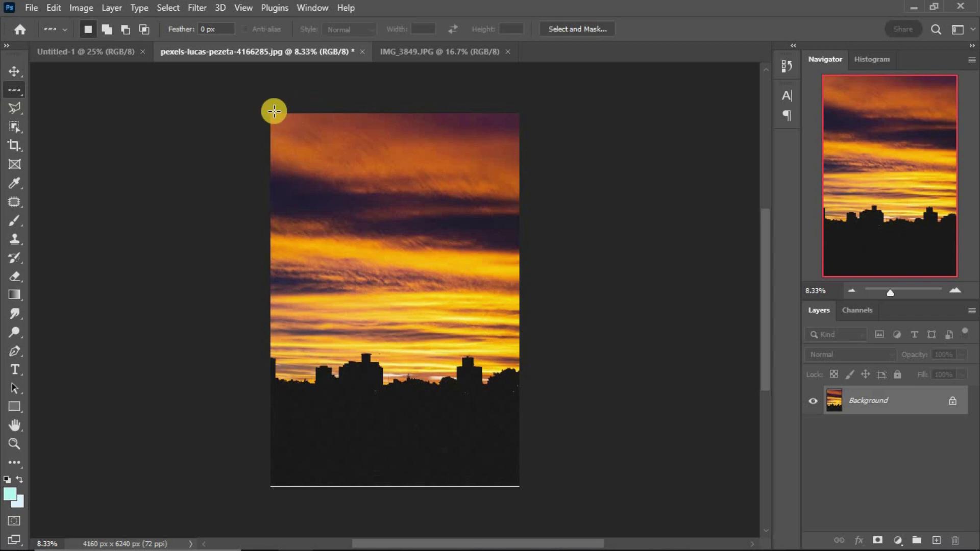
{"action": "left_click", "coordinate": [17, 92]}
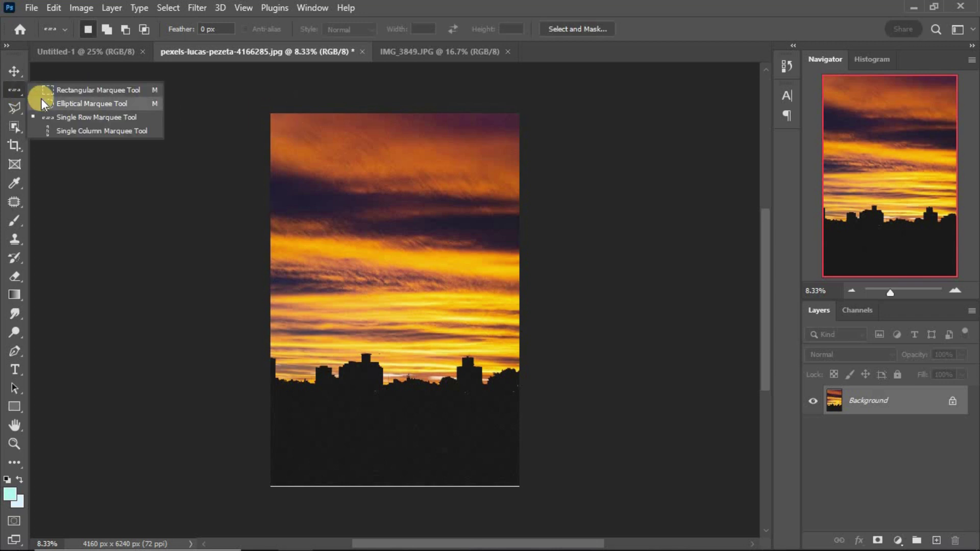
{"action": "left_click", "coordinate": [41, 94]}
{"action": "mouse_move", "coordinate": [224, 102]}
{"action": "left_mouse_down"}
{"action": "mouse_move", "coordinate": [541, 183]}
{"action": "mouse_move", "coordinate": [561, 348]}
{"action": "left_mouse_up"}
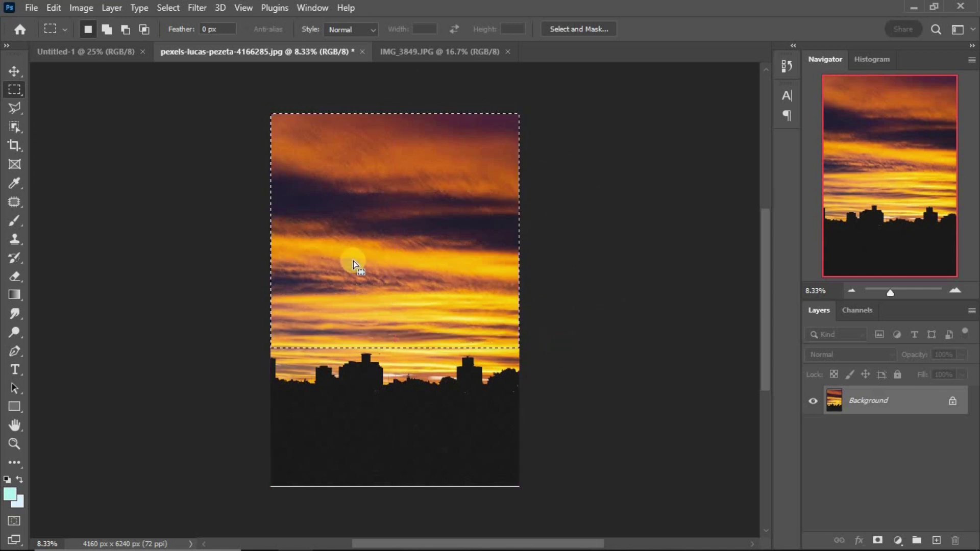
Step: Move the selected sky into Untitled-1 and convert Layer 1 to a Smart Object
{"action": "left_click", "coordinate": [14, 71]}
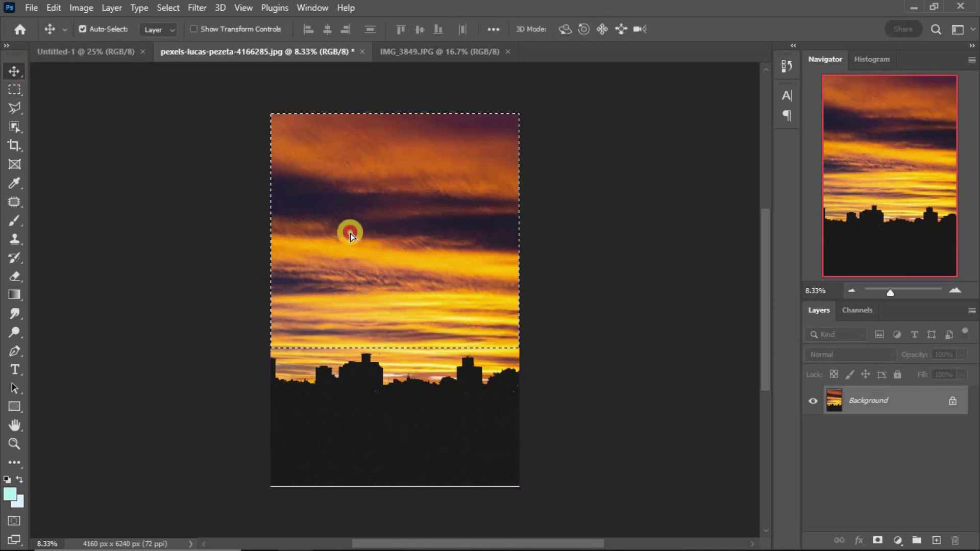
{"action": "mouse_move", "coordinate": [338, 223]}
{"action": "left_mouse_down"}
{"action": "mouse_move", "coordinate": [296, 209]}
{"action": "mouse_move", "coordinate": [243, 133]}
{"action": "left_mouse_up"}
{"action": "left_click_drag", "start_coordinate": [410, 276], "coordinate": [409, 274]}
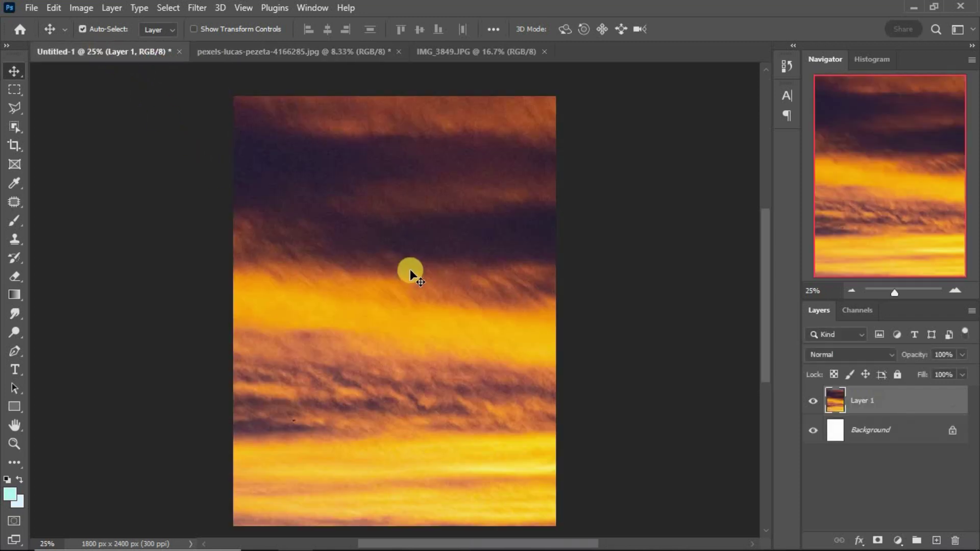
{"action": "left_click", "coordinate": [856, 290]}
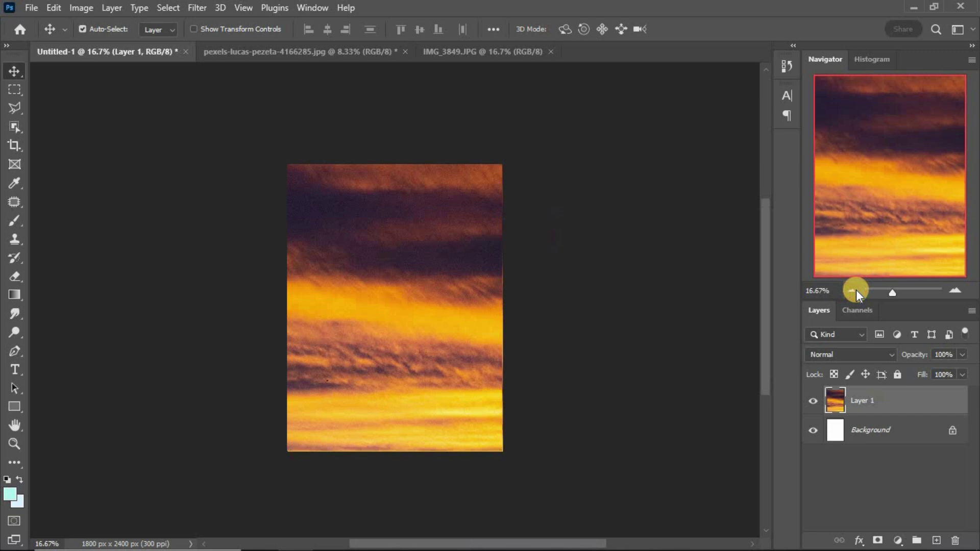
{"action": "right_click", "coordinate": [936, 404]}
{"action": "left_click", "coordinate": [743, 225]}
Step: Free-transform the sky to span the canvas's upper area and commit it
{"action": "key", "text": "ctrl+t"}
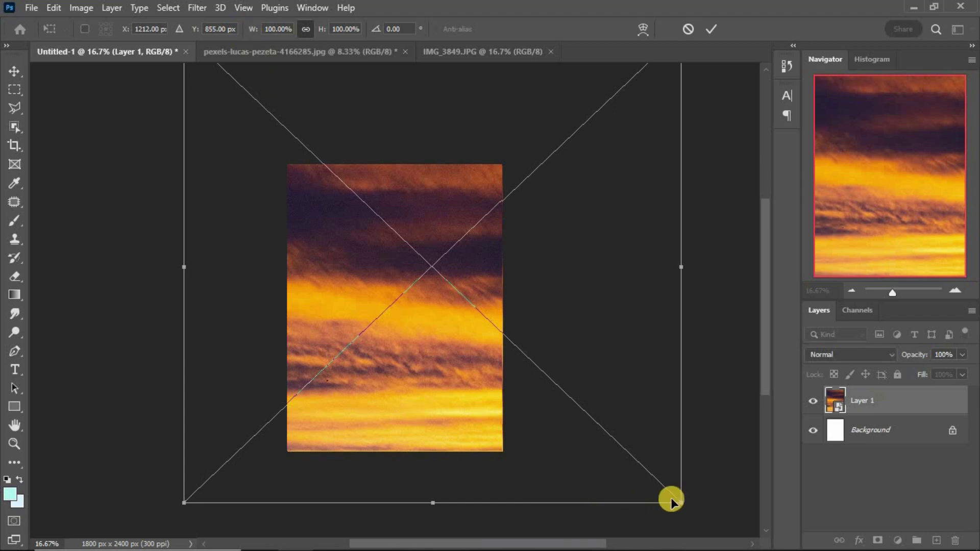
{"action": "left_click_drag", "start_coordinate": [679, 499], "coordinate": [434, 261]}
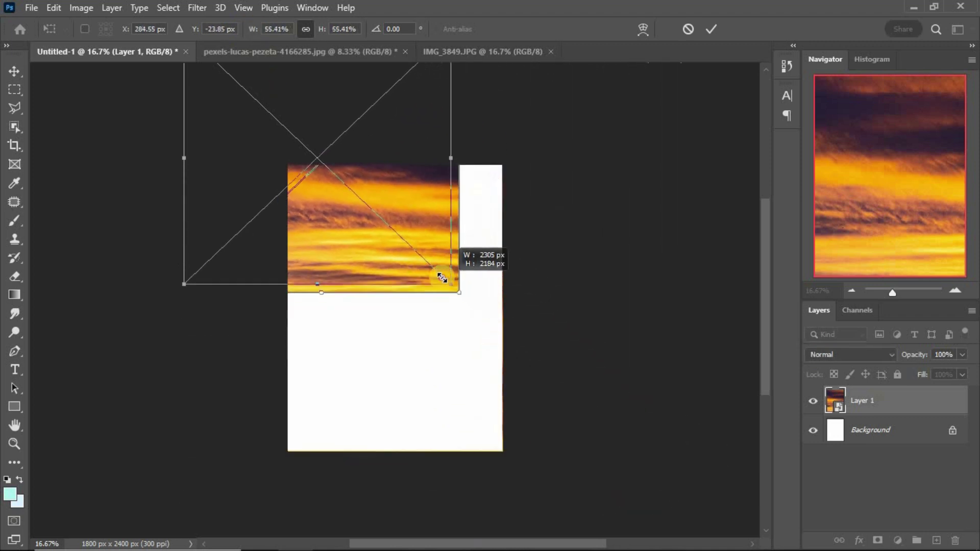
{"action": "left_click_drag", "start_coordinate": [431, 215], "coordinate": [513, 347]}
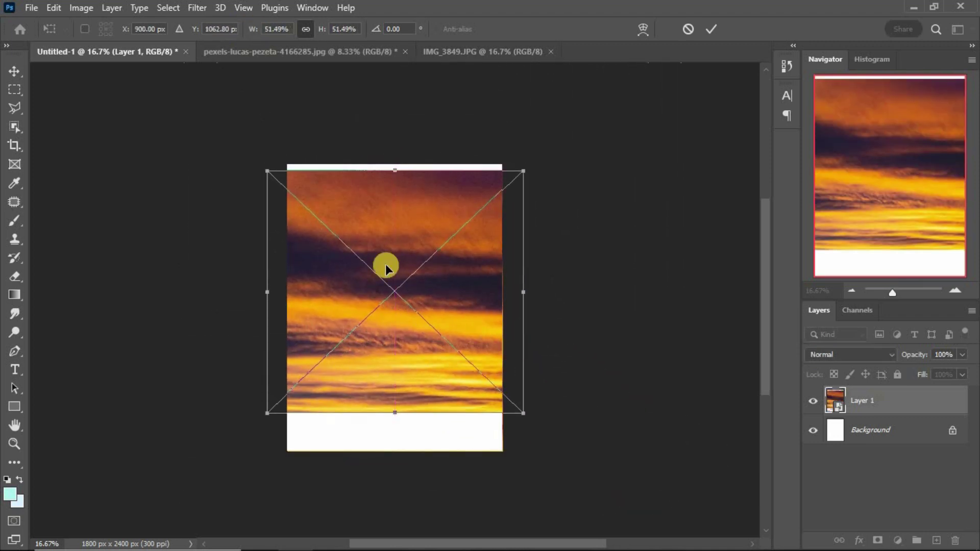
{"action": "left_click_drag", "start_coordinate": [267, 168], "coordinate": [284, 185]}
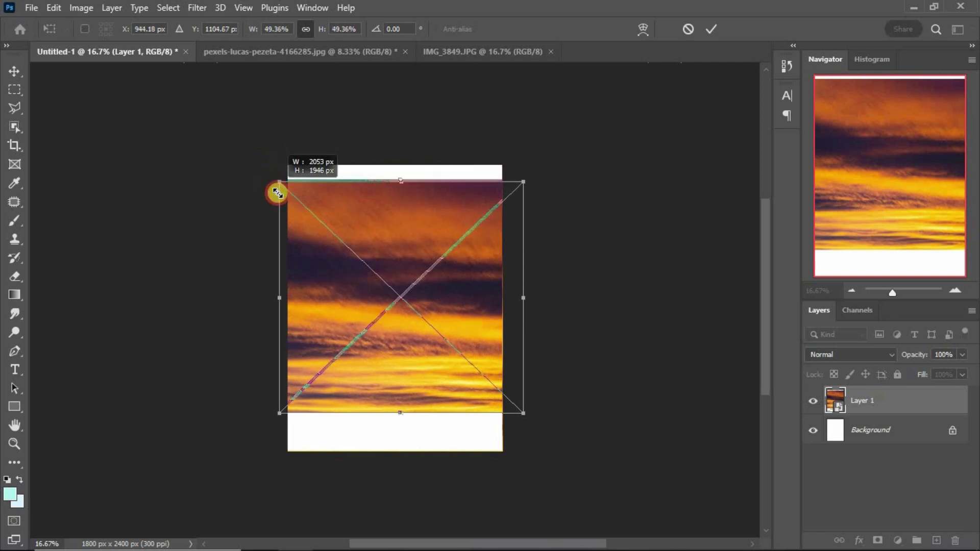
{"action": "left_click_drag", "start_coordinate": [524, 184], "coordinate": [512, 218]}
{"action": "key", "text": "shift+Up"}
{"action": "key", "text": "shift+Up"}
{"action": "key", "text": "shift+Up"}
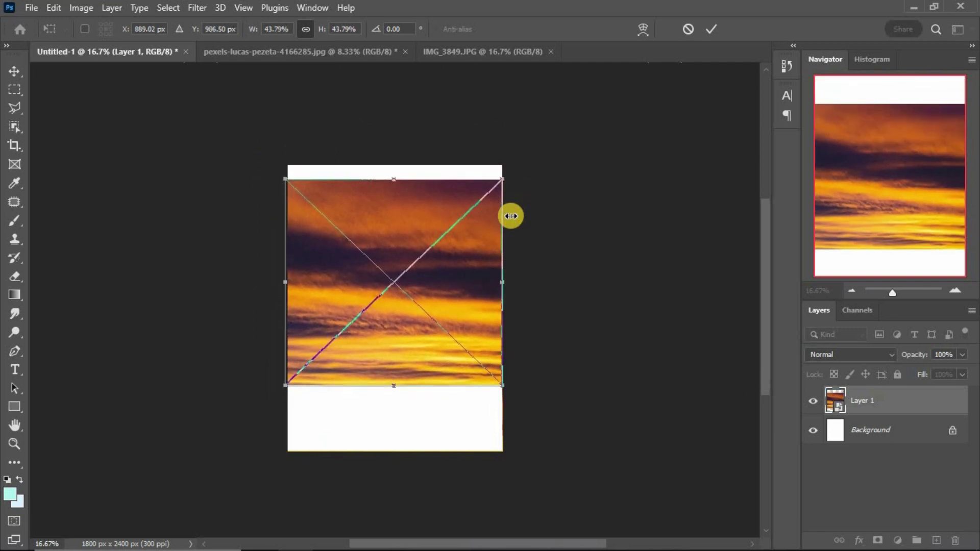
{"action": "left_click_drag", "start_coordinate": [393, 370], "coordinate": [393, 397]}
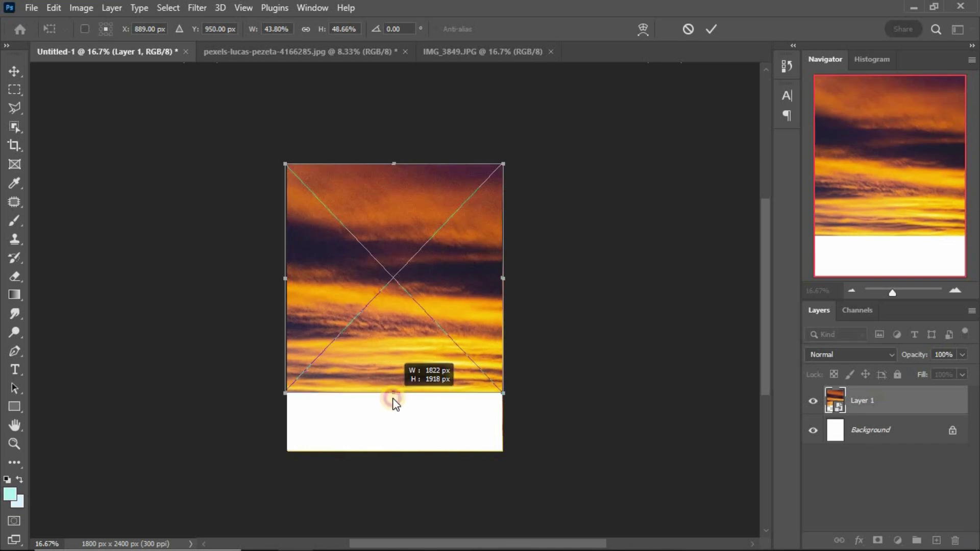
{"action": "left_click", "coordinate": [711, 29]}
Step: Add a clipped Hue/Saturation adjustment with Lightness -22 to the sky
{"action": "scroll", "coordinate": [476, 229], "scroll_direction": "up", "scroll_amount": 5}
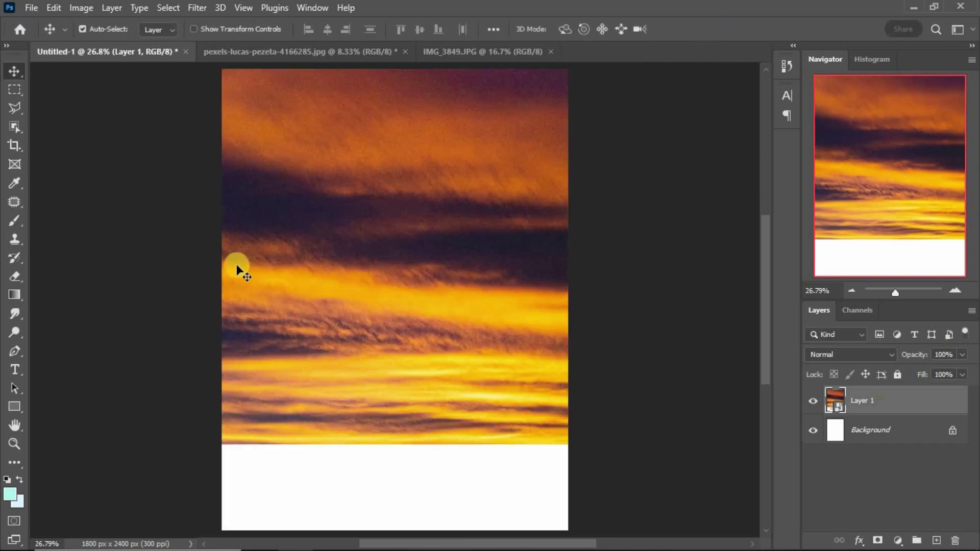
{"action": "left_click", "coordinate": [898, 540]}
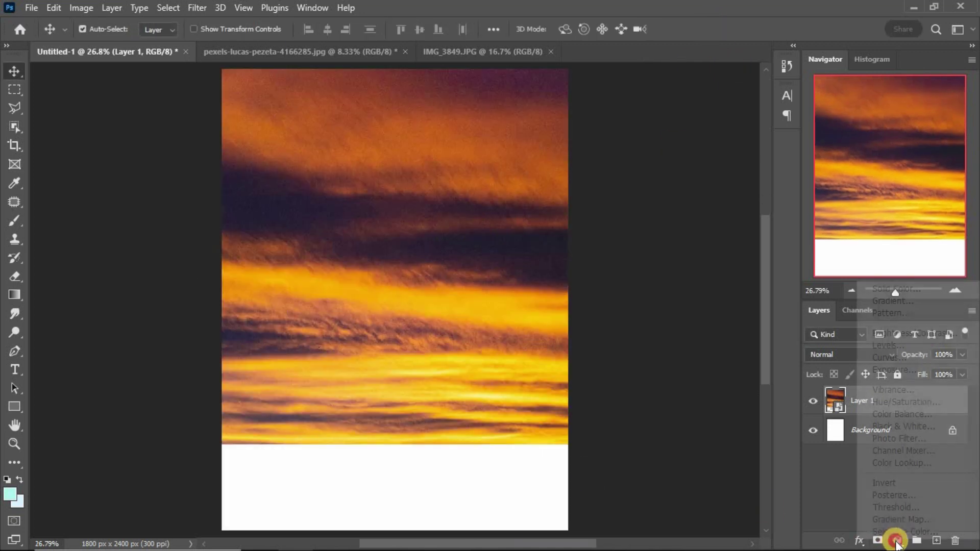
{"action": "left_click", "coordinate": [879, 403]}
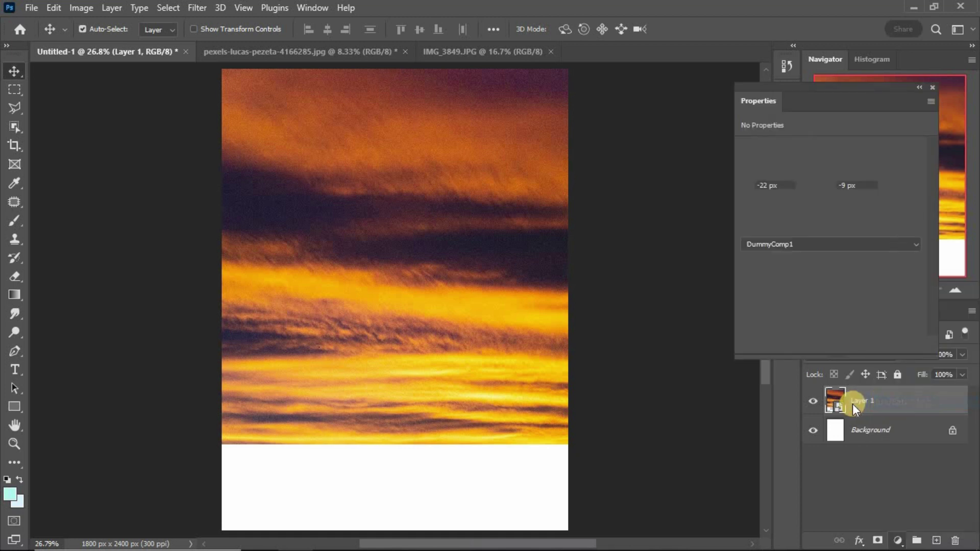
{"action": "left_click", "coordinate": [828, 349]}
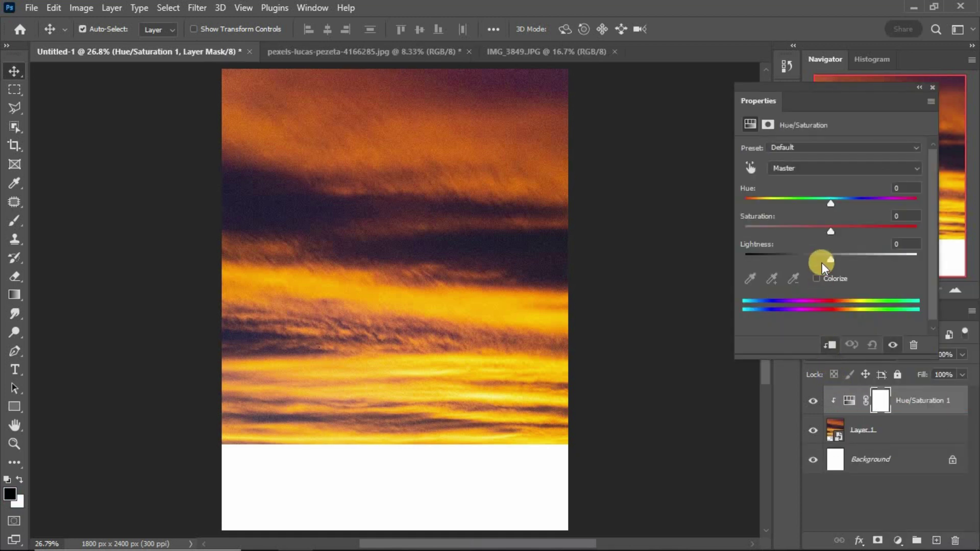
{"action": "left_click_drag", "start_coordinate": [828, 261], "coordinate": [810, 258]}
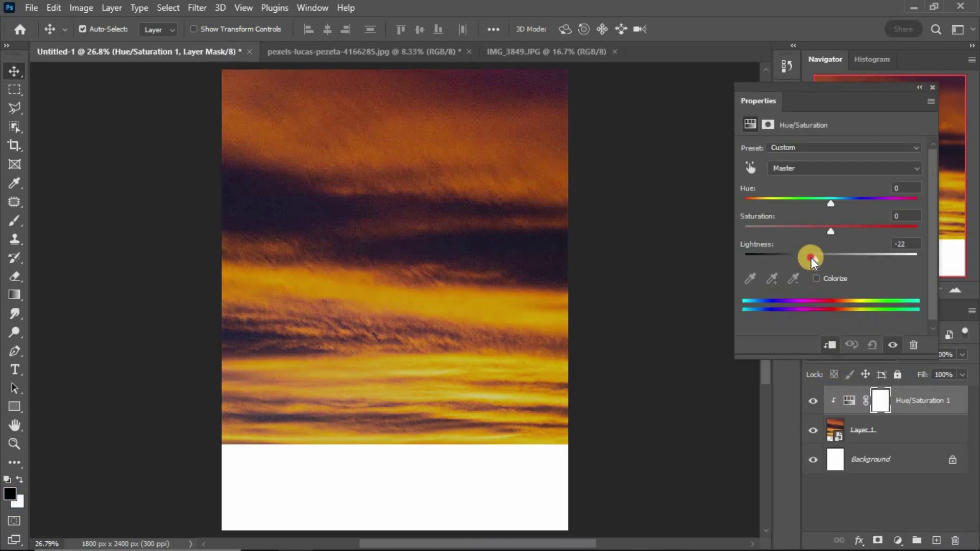
{"action": "left_click", "coordinate": [935, 89]}
Step: Add a clipped Brightness/Contrast adjustment with Contrast 38
{"action": "left_click", "coordinate": [894, 540]}
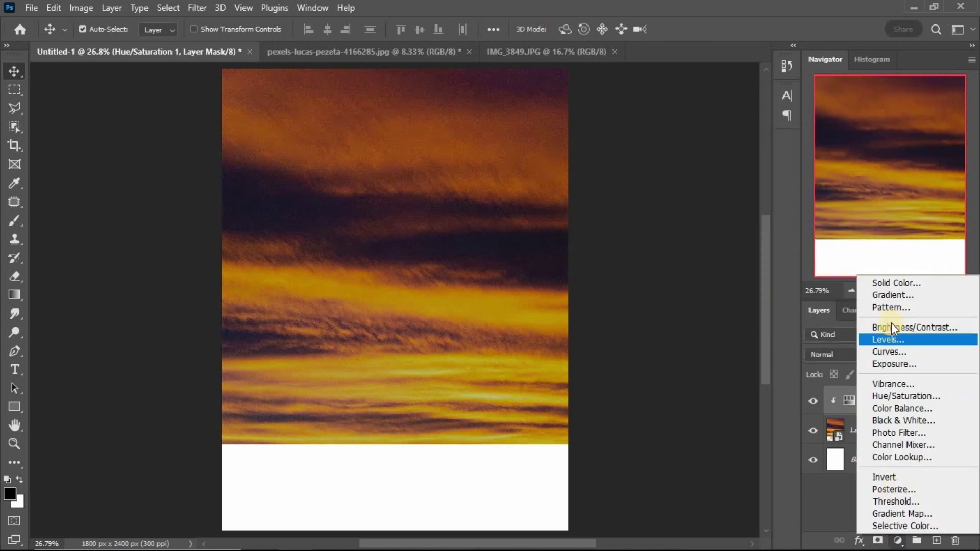
{"action": "left_click", "coordinate": [891, 329]}
{"action": "left_click", "coordinate": [829, 345]}
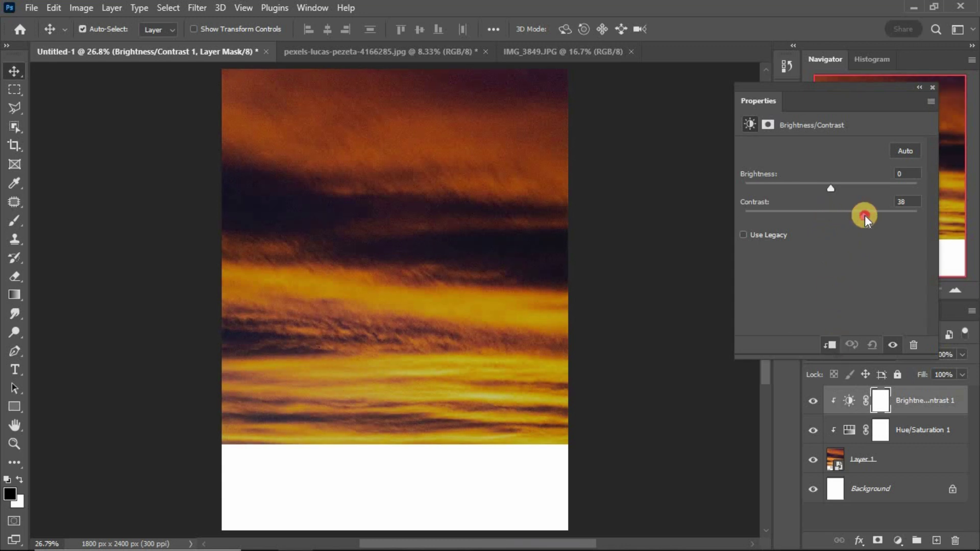
{"action": "left_click_drag", "start_coordinate": [864, 215], "coordinate": [848, 214]}
{"action": "left_click", "coordinate": [931, 204]}
Step: Add a Levels adjustment with shadows 13 and midtones 1.33, then select Layer 1
{"action": "left_click", "coordinate": [894, 540]}
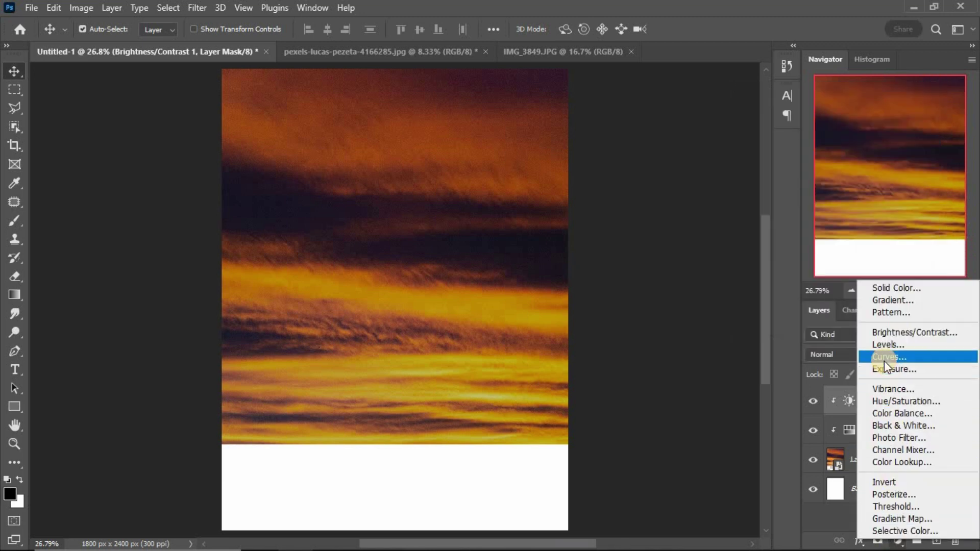
{"action": "left_click", "coordinate": [885, 343]}
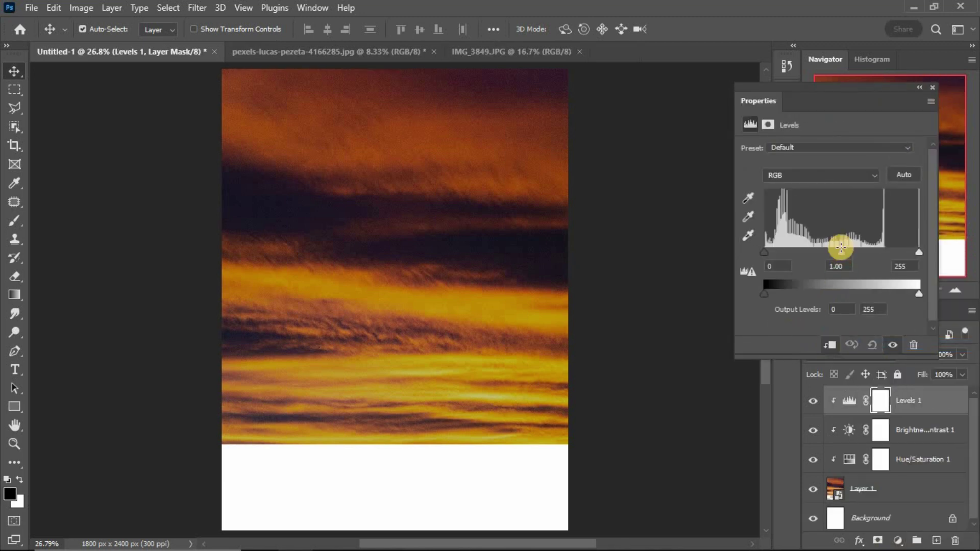
{"action": "left_click_drag", "start_coordinate": [841, 253], "coordinate": [825, 252]}
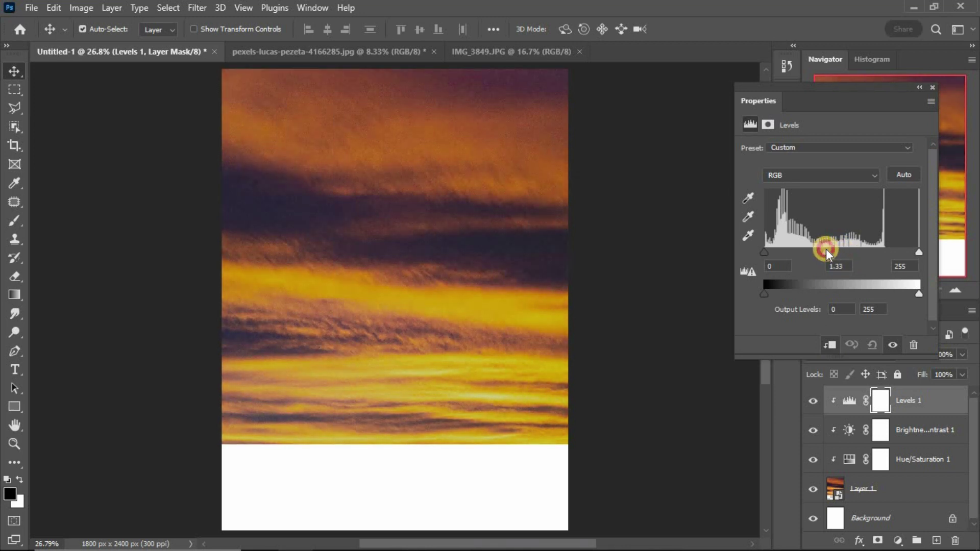
{"action": "left_click_drag", "start_coordinate": [761, 253], "coordinate": [771, 254]}
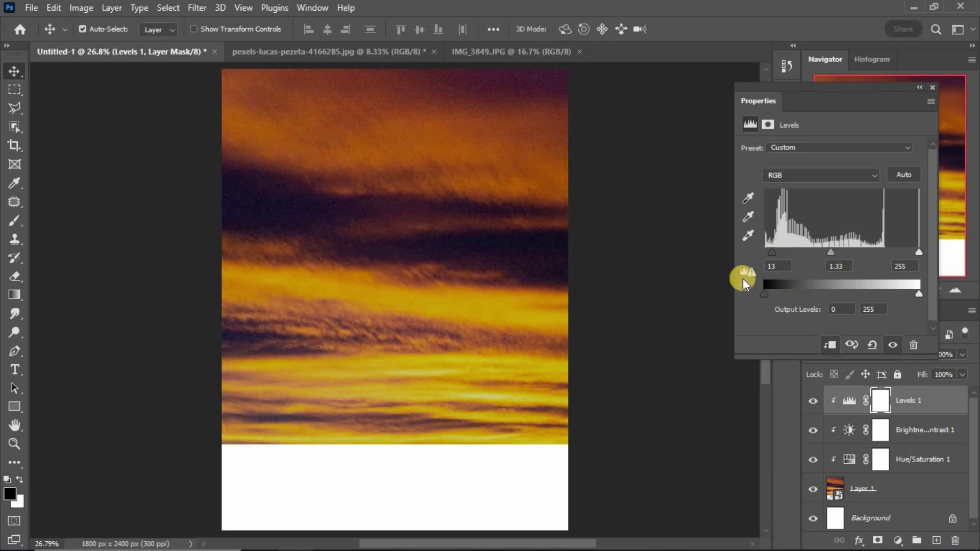
{"action": "left_click", "coordinate": [930, 87]}
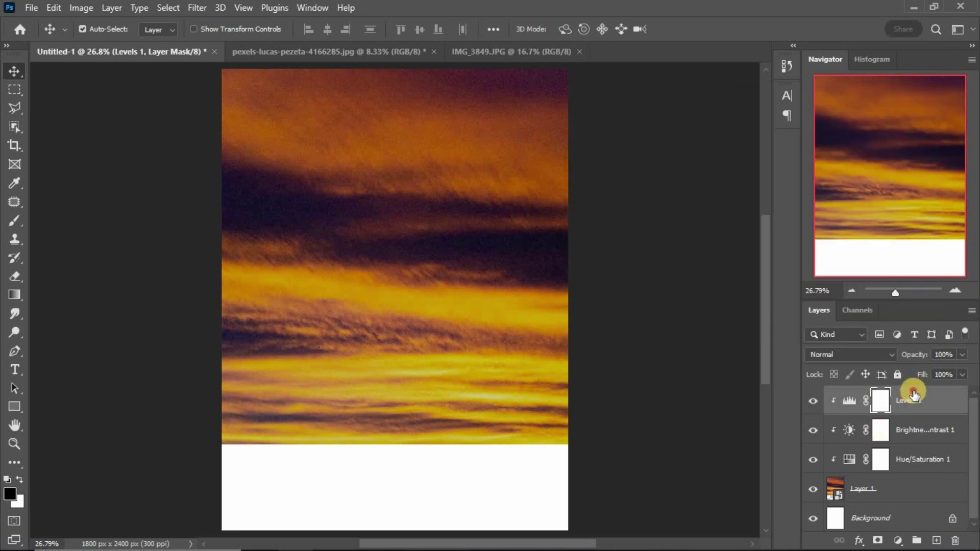
{"action": "left_click", "coordinate": [849, 400]}
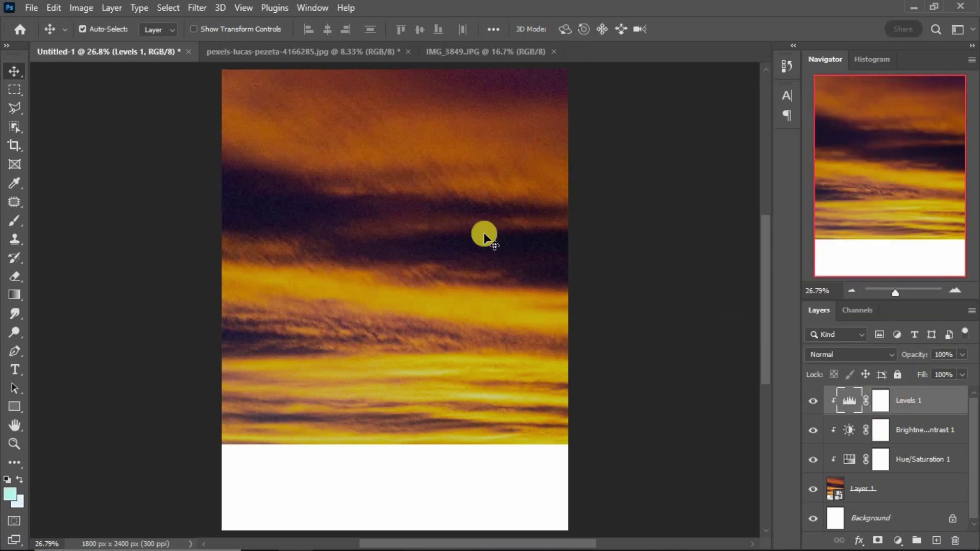
{"action": "left_click", "coordinate": [870, 483]}
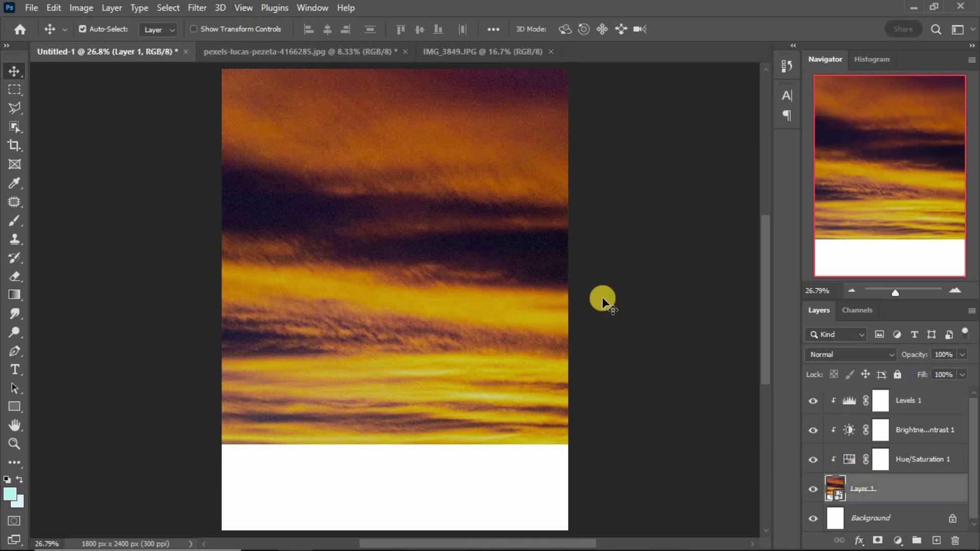
Step: Apply a Gaussian Blur of about 1.1 pixels to the smart-object sky layer
{"action": "left_click", "coordinate": [197, 8]}
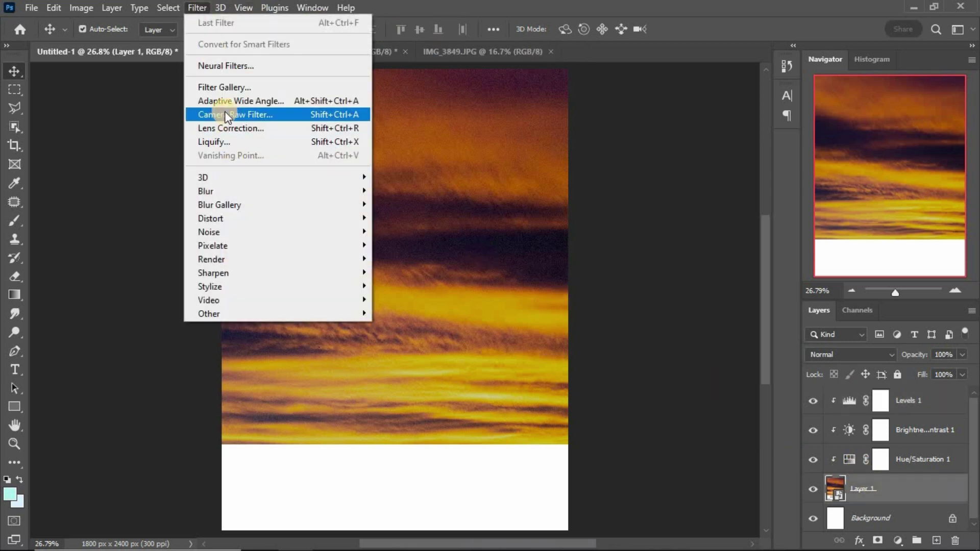
{"action": "mouse_move", "coordinate": [230, 191]}
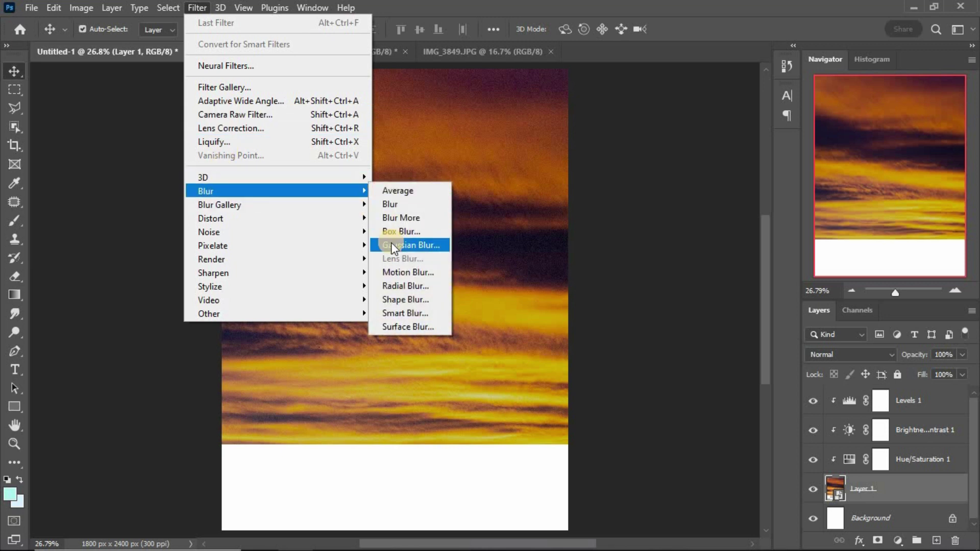
{"action": "left_click", "coordinate": [391, 245]}
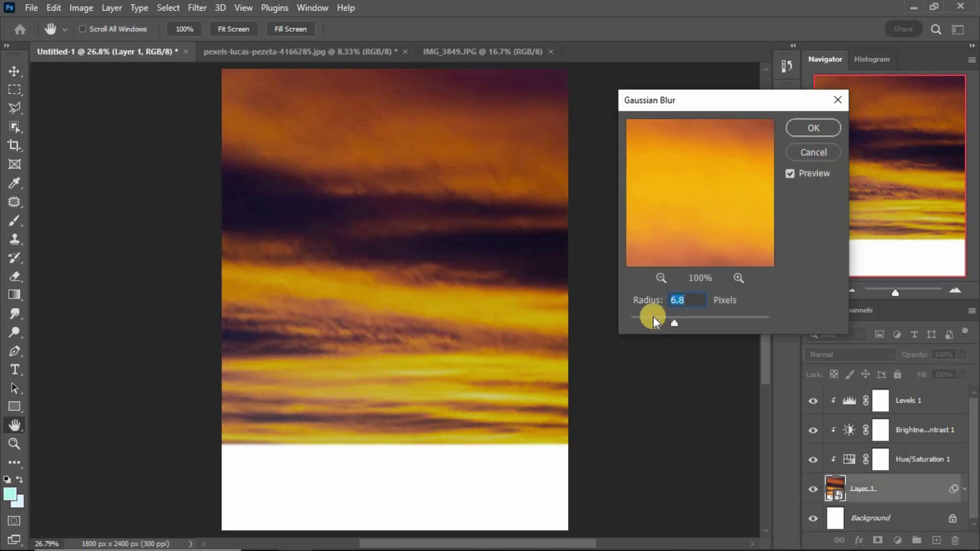
{"action": "left_click_drag", "start_coordinate": [654, 318], "coordinate": [640, 317]}
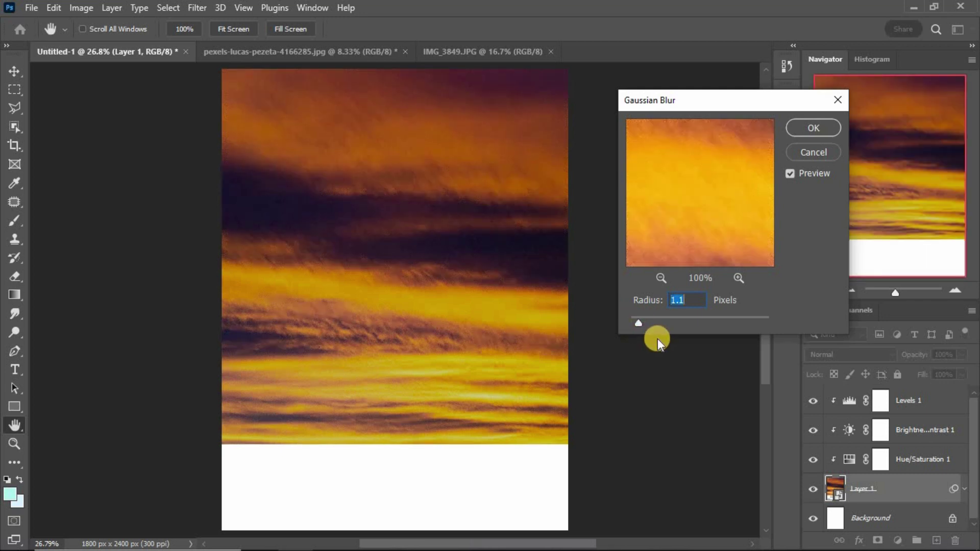
{"action": "key", "text": "Return"}
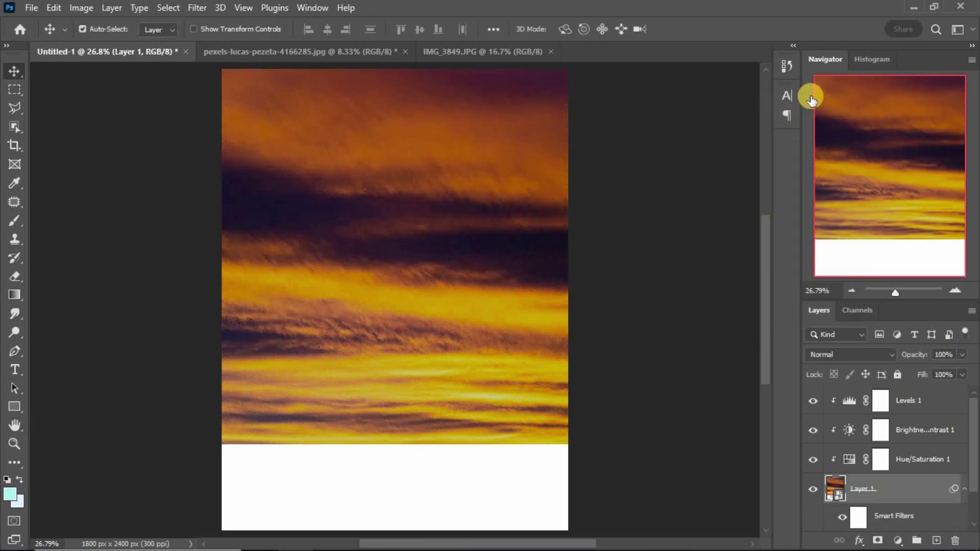
{"action": "left_click", "coordinate": [953, 399]}
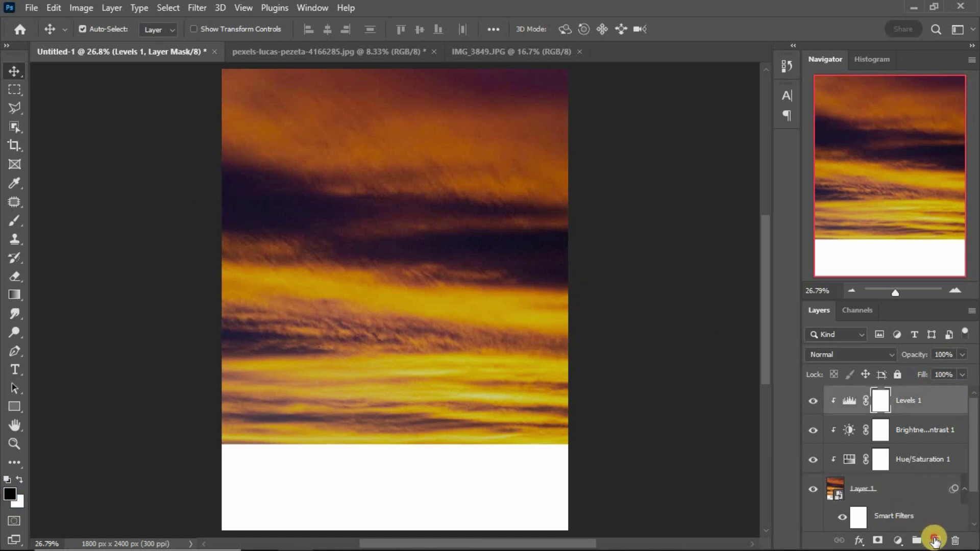
Step: Add a new empty layer above Levels 1 and switch to the Brush tool
{"action": "left_click", "coordinate": [934, 541]}
{"action": "key", "text": "ctrl+z"}
{"action": "left_click", "coordinate": [922, 402]}
{"action": "left_click", "coordinate": [932, 541]}
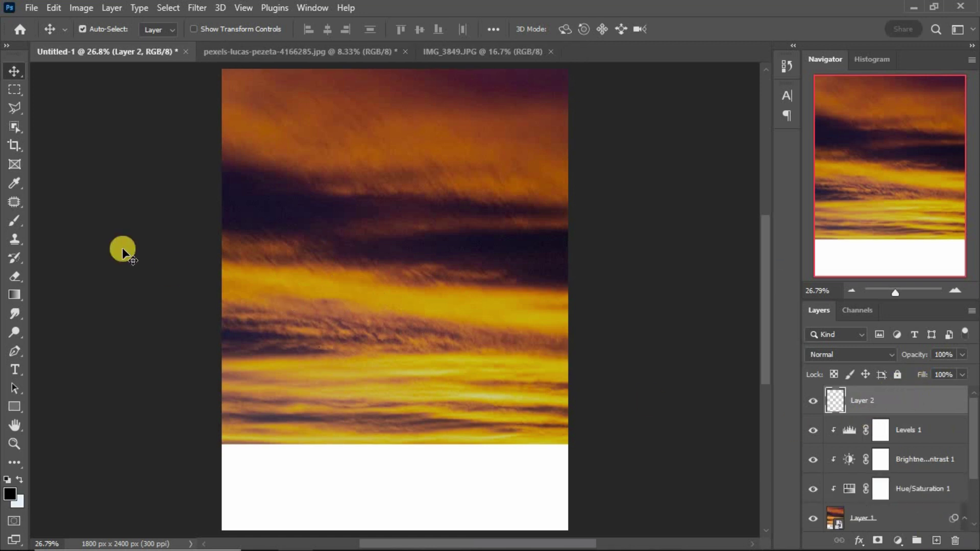
{"action": "left_click", "coordinate": [14, 221]}
{"action": "right_click", "coordinate": [353, 254]}
{"action": "scroll", "coordinate": [409, 399], "scroll_direction": "down", "scroll_amount": 2}
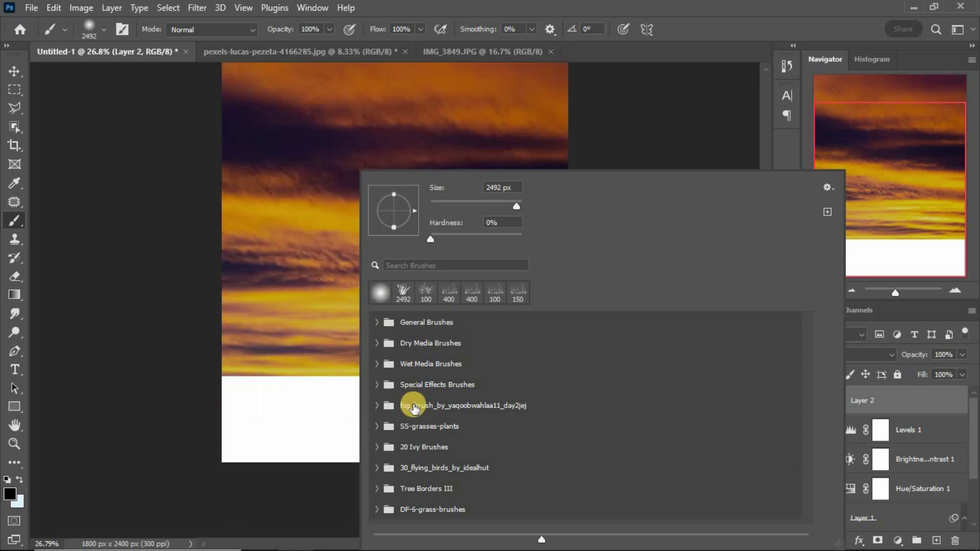
{"action": "scroll", "coordinate": [411, 401], "scroll_direction": "down", "scroll_amount": 2}
{"action": "left_click", "coordinate": [376, 509]}
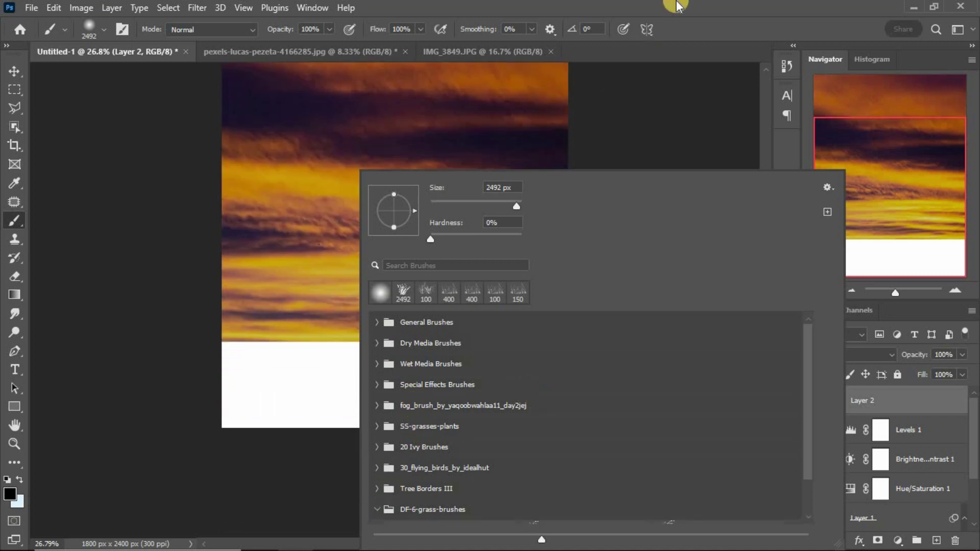
{"action": "left_click", "coordinate": [684, 5]}
Step: Paint a black grass band across the canvas bottom with the grasses1 brush
{"action": "right_click", "coordinate": [380, 332]}
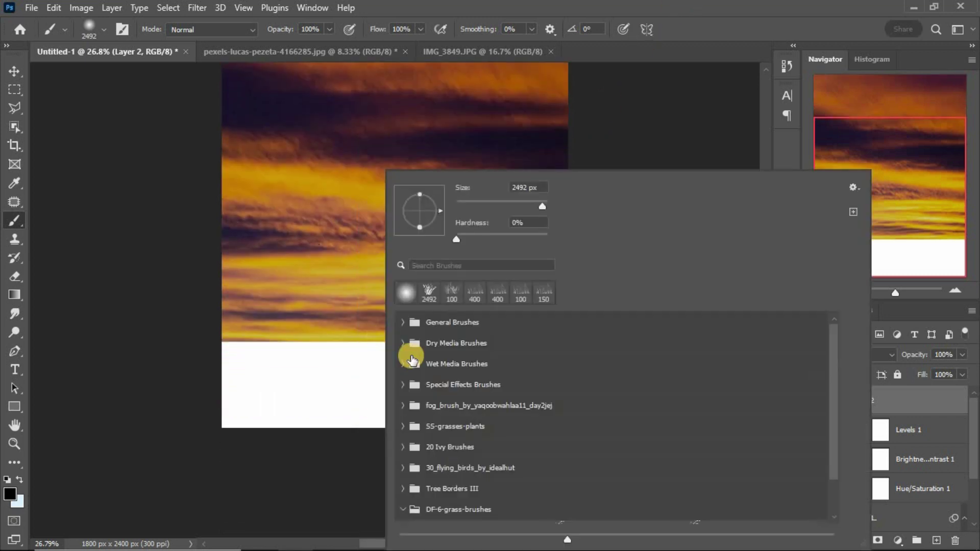
{"action": "left_click", "coordinate": [403, 510]}
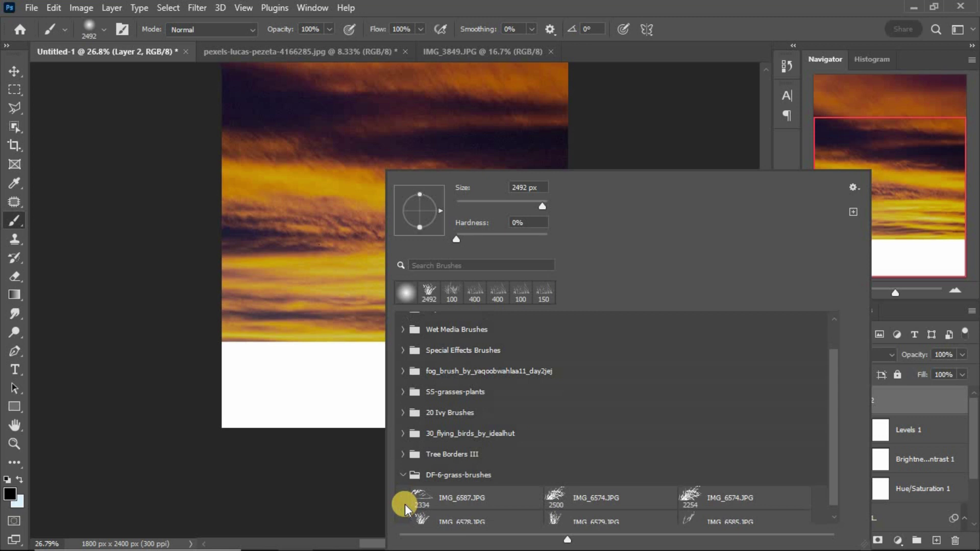
{"action": "left_click", "coordinate": [566, 511]}
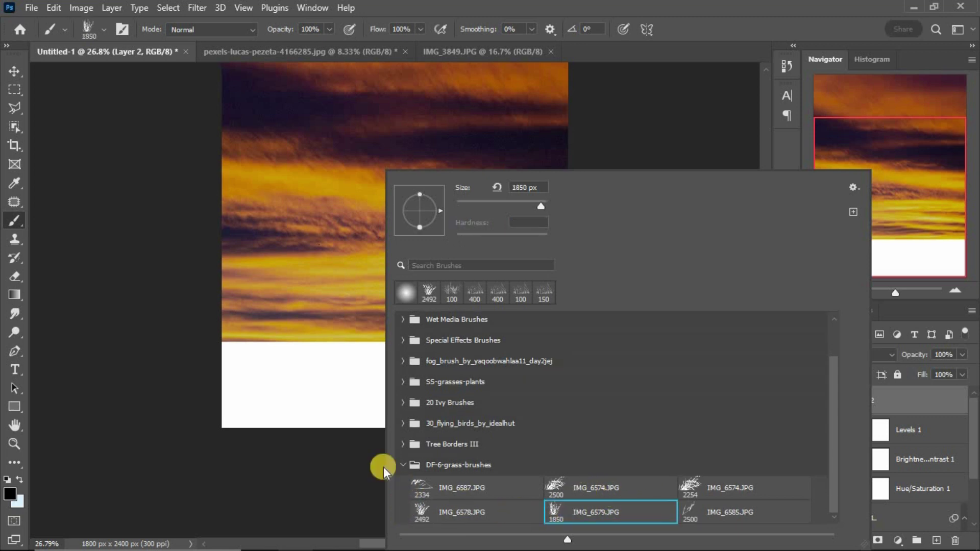
{"action": "left_click", "coordinate": [403, 383]}
{"action": "left_click", "coordinate": [449, 404]}
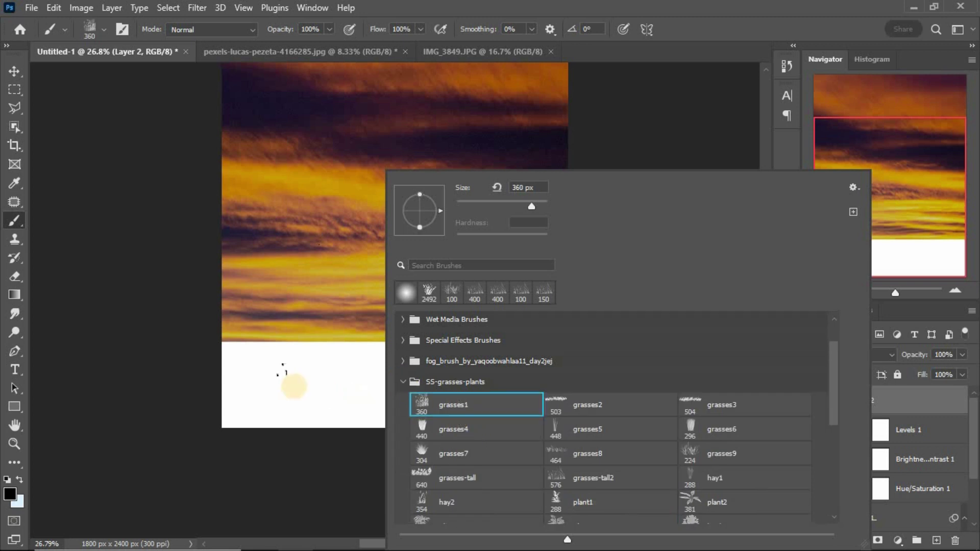
{"action": "left_click", "coordinate": [700, 144]}
{"action": "mouse_move", "coordinate": [565, 407]}
{"action": "left_mouse_down"}
{"action": "mouse_move", "coordinate": [436, 422]}
{"action": "mouse_move", "coordinate": [506, 372]}
{"action": "mouse_move", "coordinate": [245, 360]}
{"action": "mouse_move", "coordinate": [651, 367]}
{"action": "mouse_move", "coordinate": [297, 401]}
{"action": "mouse_move", "coordinate": [591, 390]}
{"action": "mouse_move", "coordinate": [201, 407]}
{"action": "mouse_move", "coordinate": [617, 379]}
{"action": "left_mouse_up"}
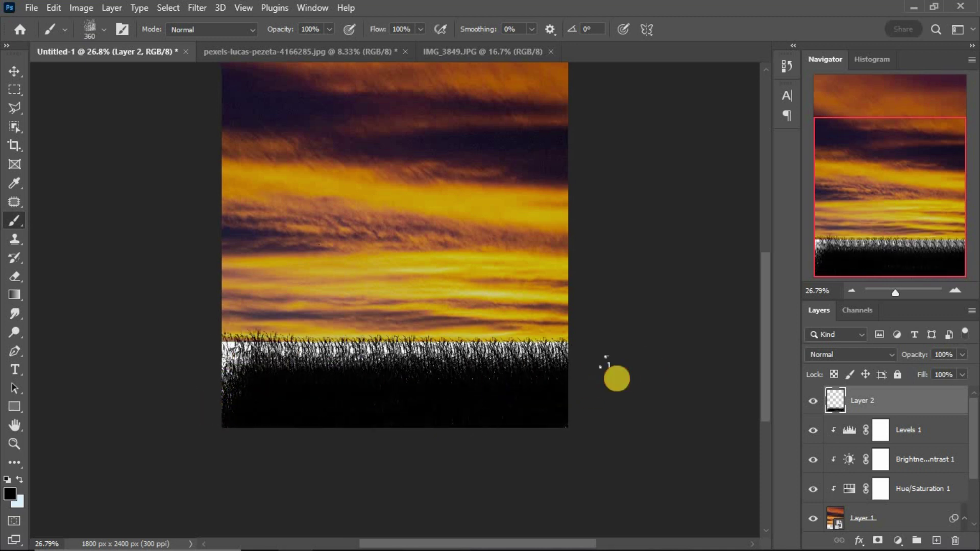
{"action": "mouse_move", "coordinate": [234, 407]}
{"action": "left_mouse_down"}
{"action": "mouse_move", "coordinate": [525, 398]}
{"action": "mouse_move", "coordinate": [252, 422]}
{"action": "mouse_move", "coordinate": [532, 415]}
{"action": "mouse_move", "coordinate": [186, 376]}
{"action": "mouse_move", "coordinate": [683, 389]}
{"action": "left_mouse_up"}
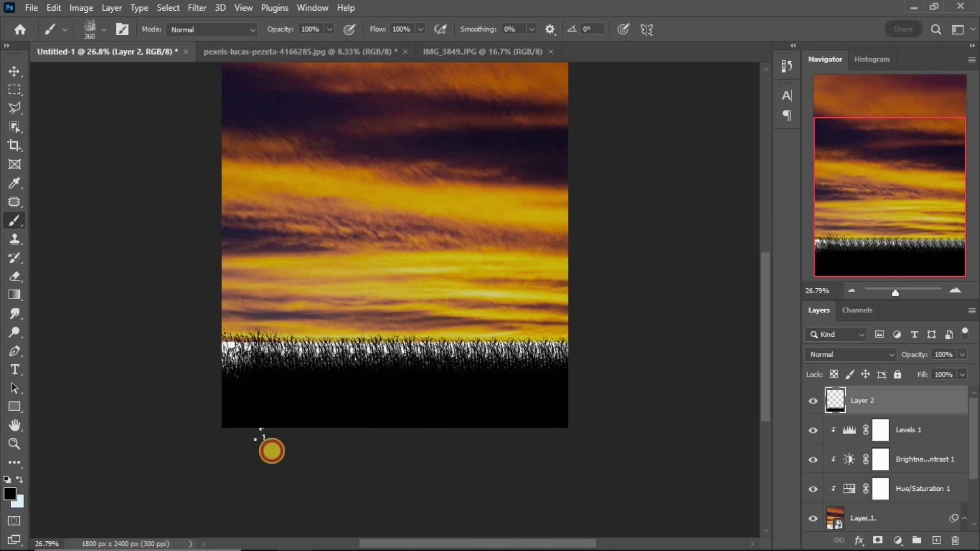
{"action": "mouse_move", "coordinate": [271, 452]}
{"action": "left_mouse_down"}
{"action": "mouse_move", "coordinate": [535, 419]}
{"action": "mouse_move", "coordinate": [180, 409]}
{"action": "mouse_move", "coordinate": [676, 416]}
{"action": "mouse_move", "coordinate": [184, 409]}
{"action": "left_mouse_up"}
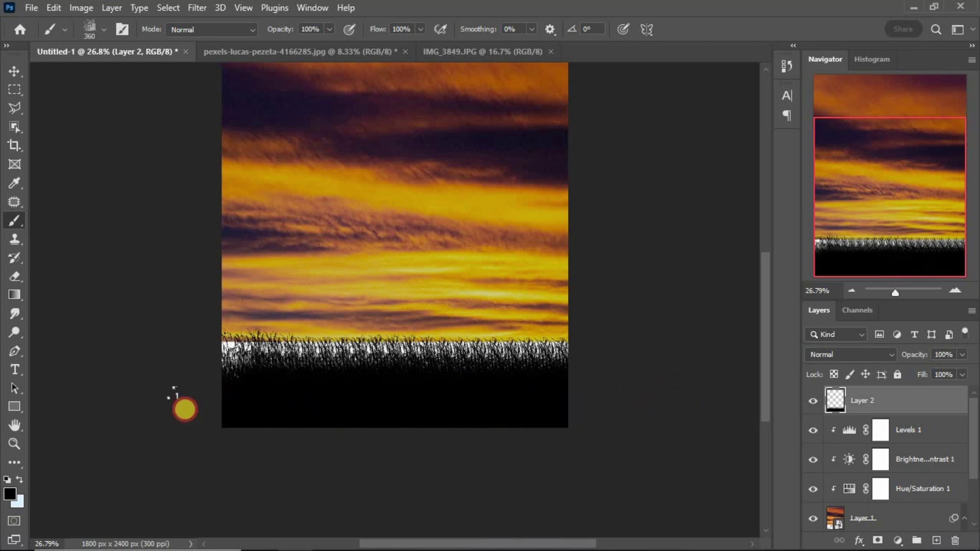
Step: Paint tall grass strands rising into the sunset with the grasses-tall2 brush
{"action": "right_click", "coordinate": [363, 337]}
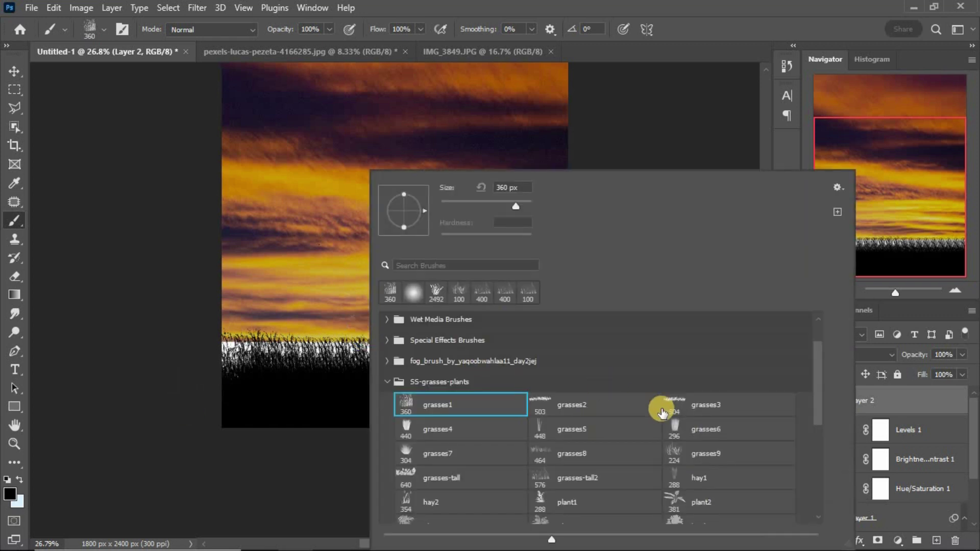
{"action": "left_click", "coordinate": [687, 456]}
{"action": "left_click", "coordinate": [540, 469]}
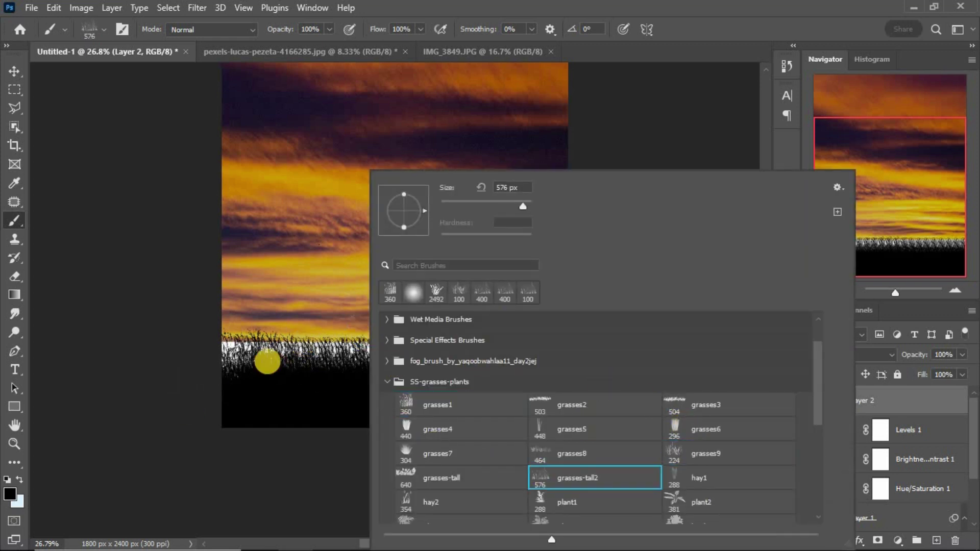
{"action": "left_click", "coordinate": [772, 5]}
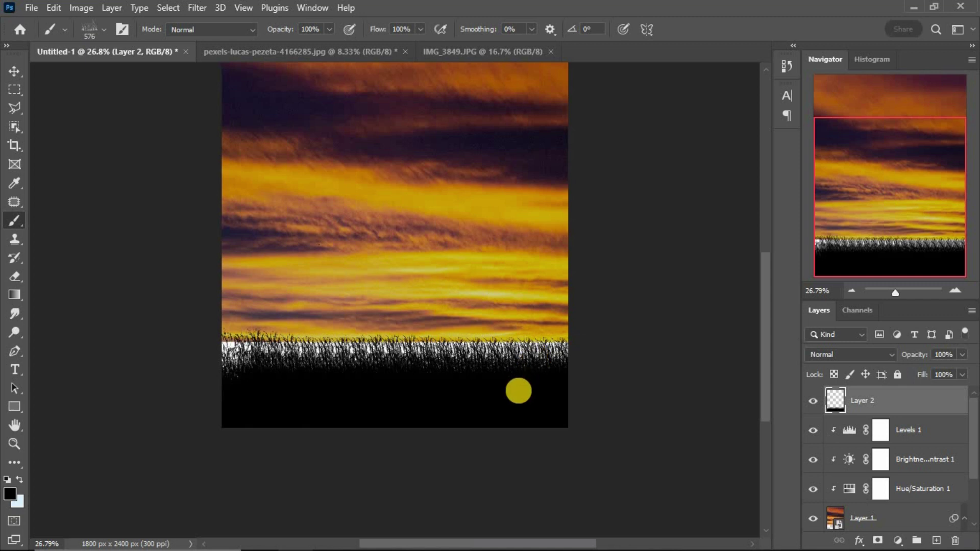
{"action": "left_click", "coordinate": [536, 400]}
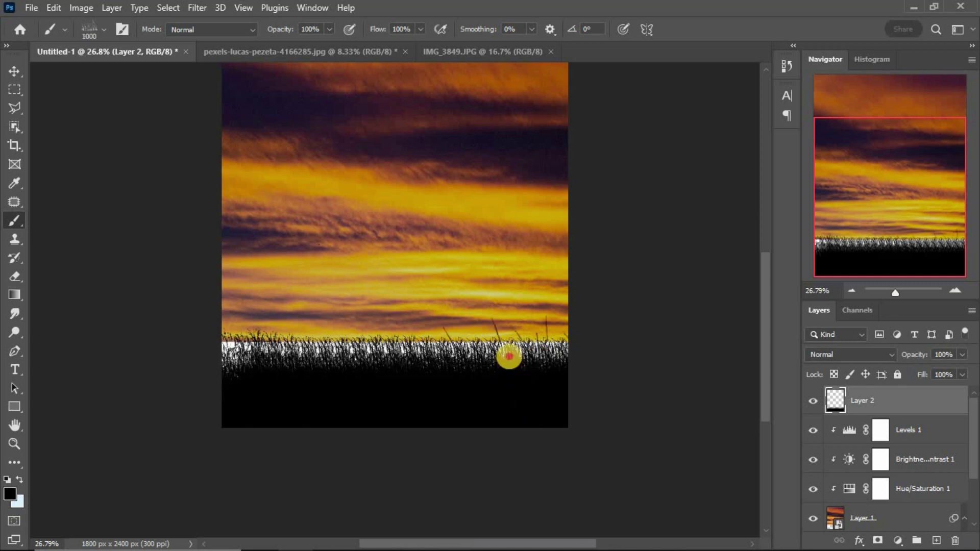
{"action": "left_click_drag", "start_coordinate": [296, 361], "coordinate": [419, 384]}
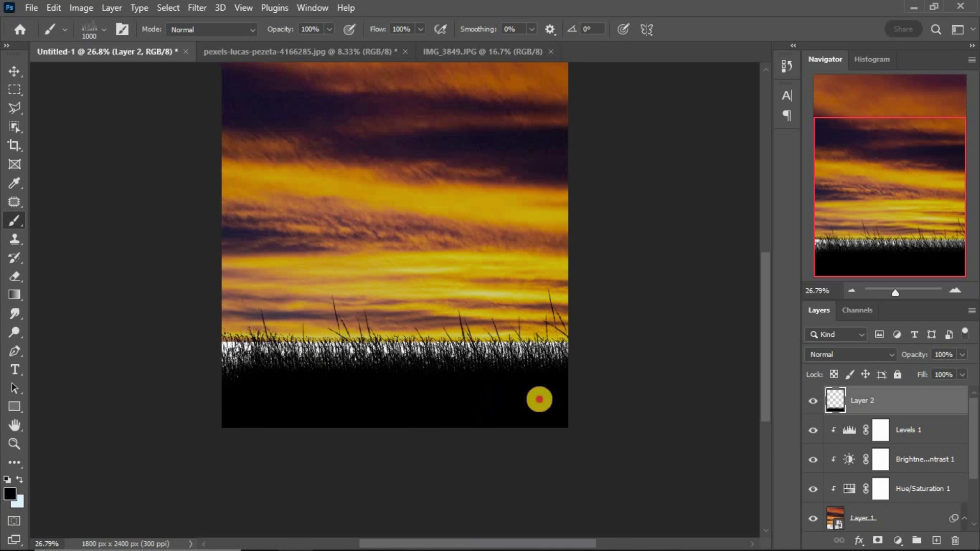
{"action": "left_click_drag", "start_coordinate": [972, 454], "coordinate": [973, 518]}
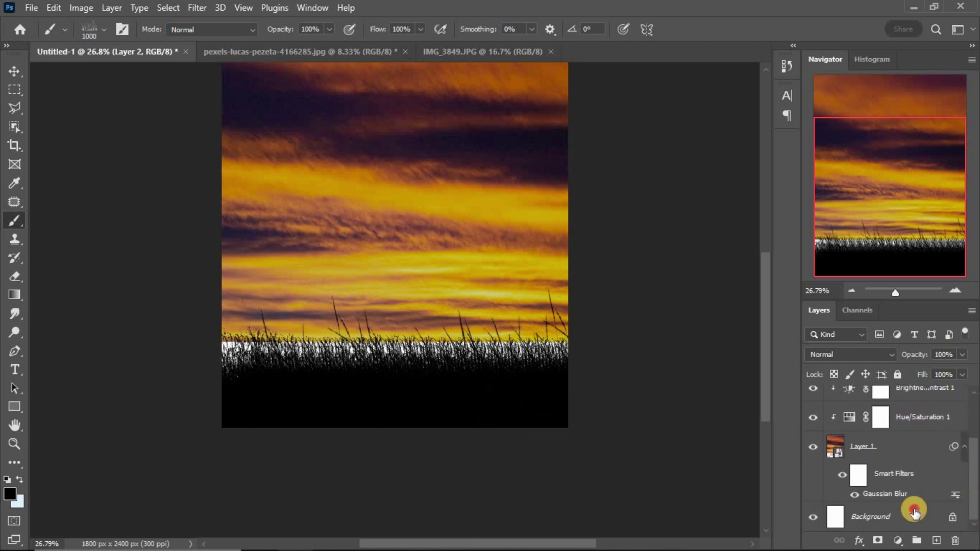
Step: Add a black #000000 Solid Color fill layer directly above the Background
{"action": "left_click", "coordinate": [914, 512]}
{"action": "left_click", "coordinate": [897, 540]}
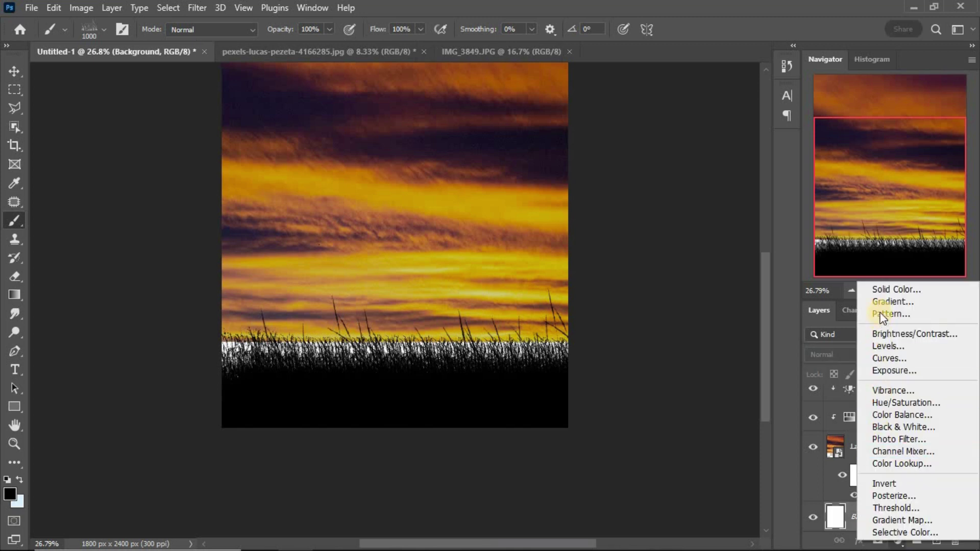
{"action": "left_click", "coordinate": [853, 289]}
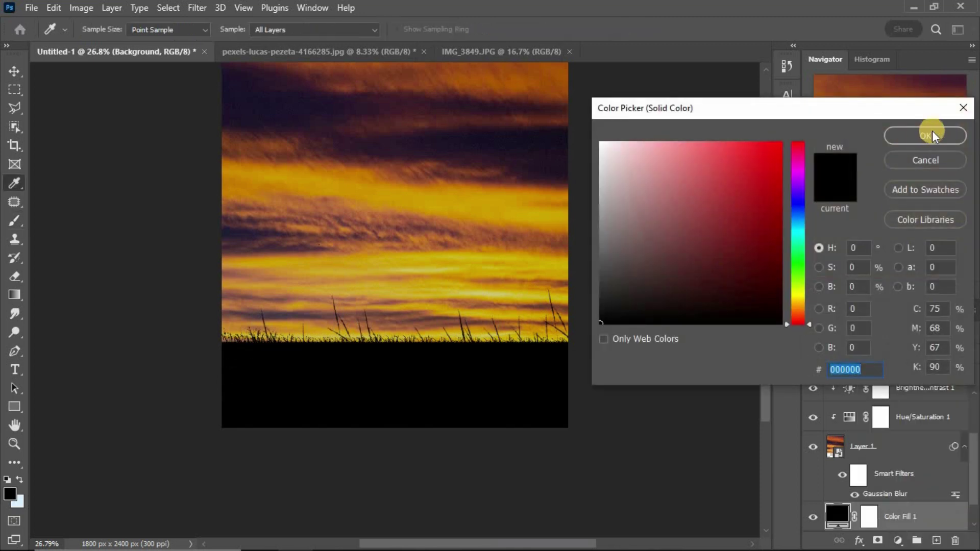
{"action": "left_click", "coordinate": [932, 132]}
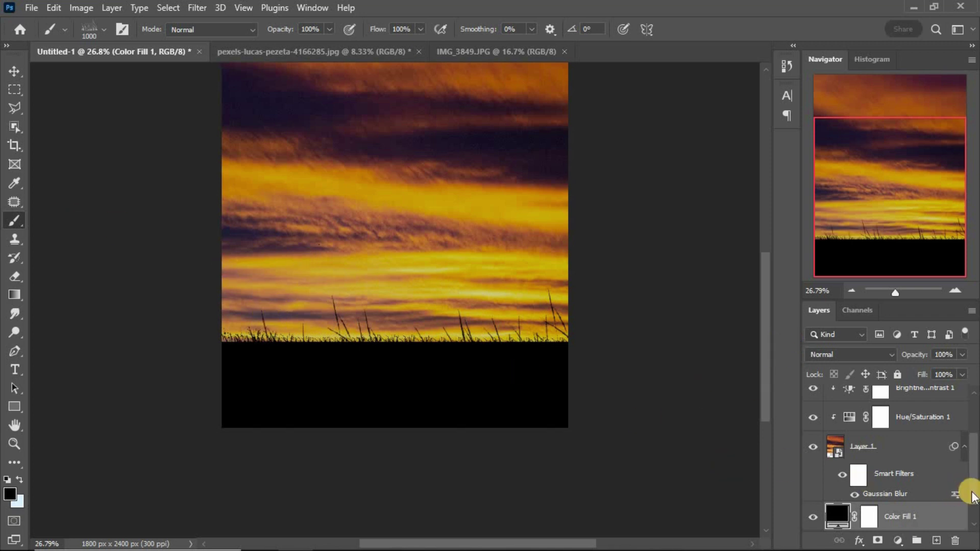
{"action": "left_click_drag", "start_coordinate": [972, 495], "coordinate": [972, 403]}
{"action": "key", "text": "ctrl+shift+alt+n"}
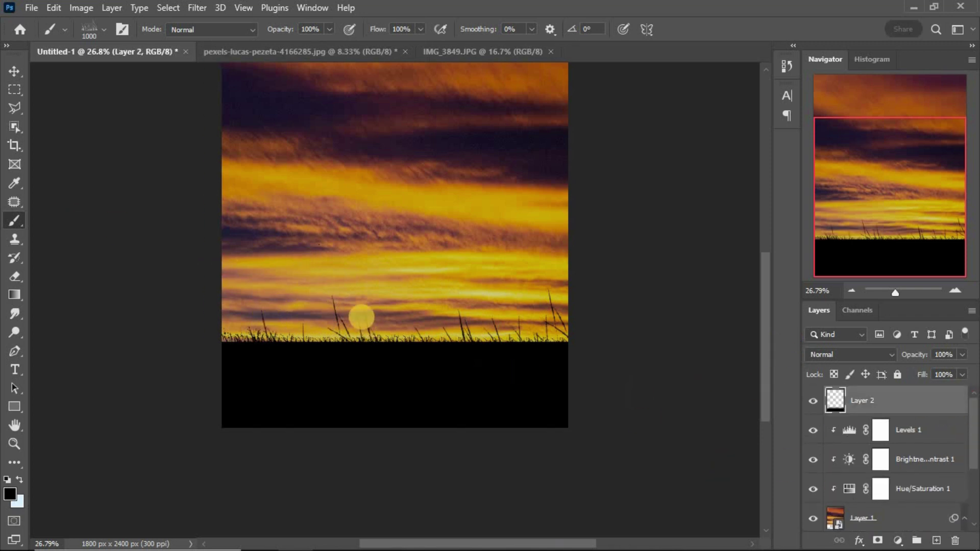
Step: Stamp leafy grass clumps at the left horizon with a smaller IMG_6574.JPG brush
{"action": "right_click", "coordinate": [361, 318]}
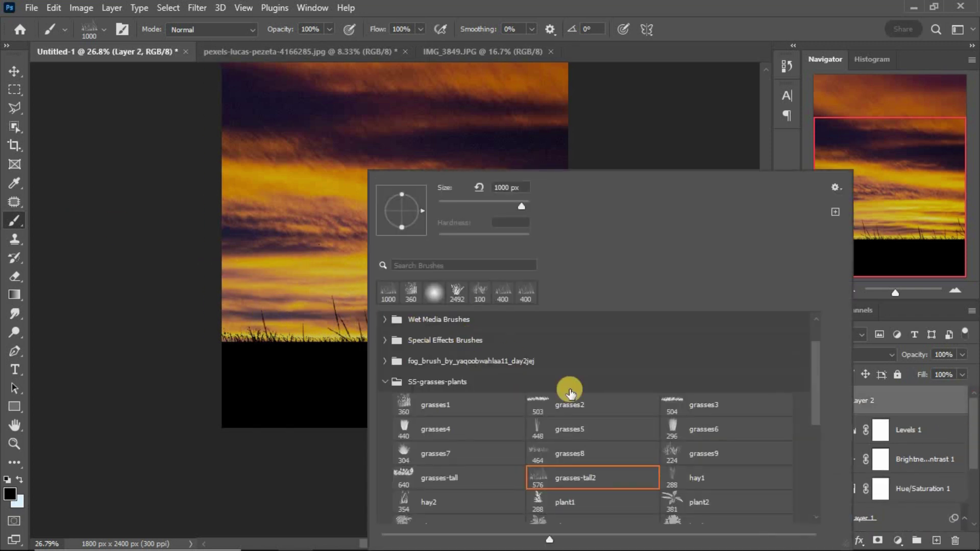
{"action": "left_click", "coordinate": [385, 382]}
{"action": "left_click", "coordinate": [534, 489]}
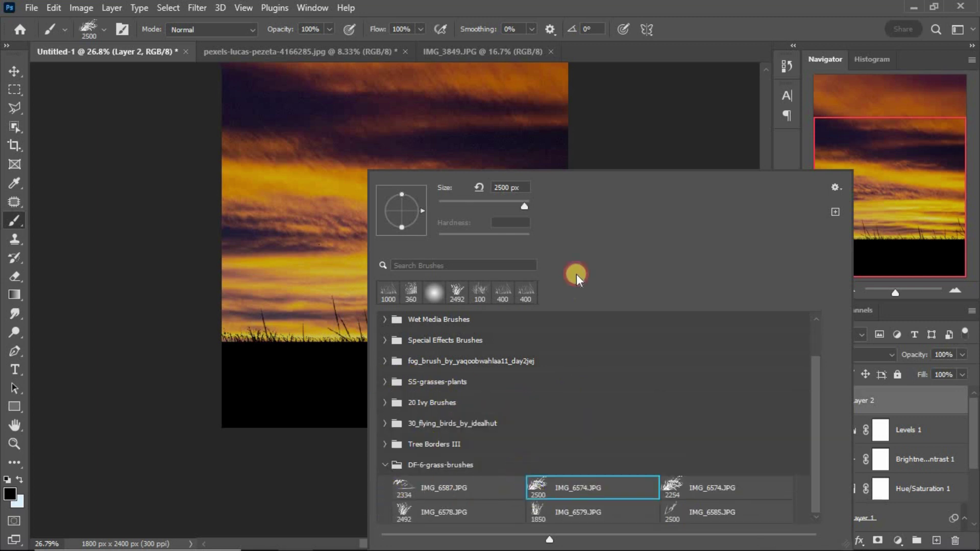
{"action": "left_click", "coordinate": [350, 335]}
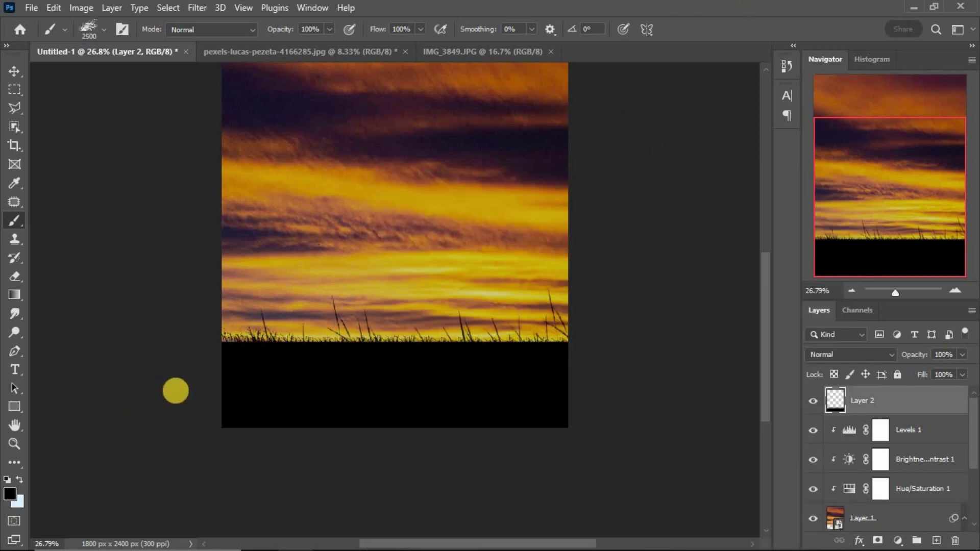
{"action": "key", "text": "bracketleft"}
{"action": "key", "text": "bracketleft"}
{"action": "key", "text": "bracketleft"}
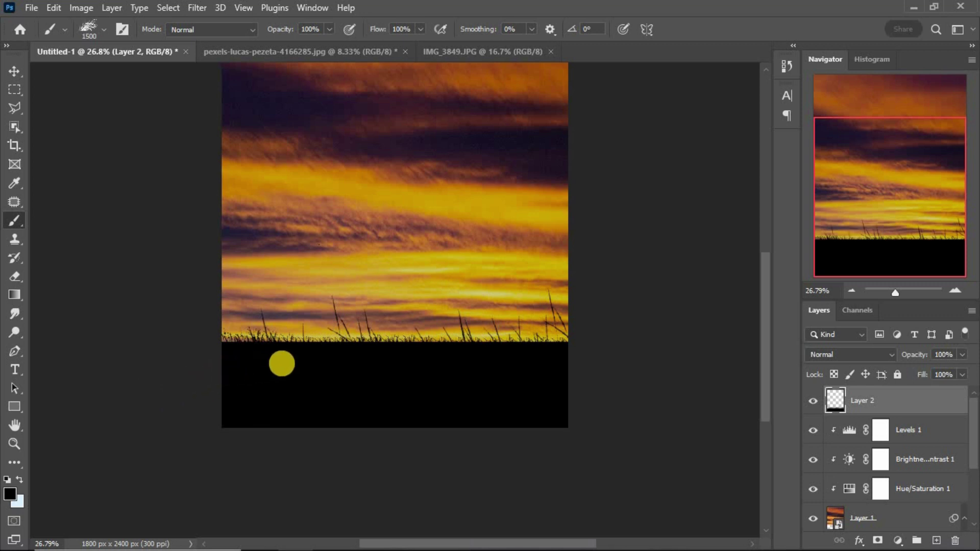
{"action": "left_click", "coordinate": [282, 363]}
Step: Stamp grass near the right horizon with the IMG_6585.JPG brush rotated to 83°
{"action": "right_click", "coordinate": [504, 385]}
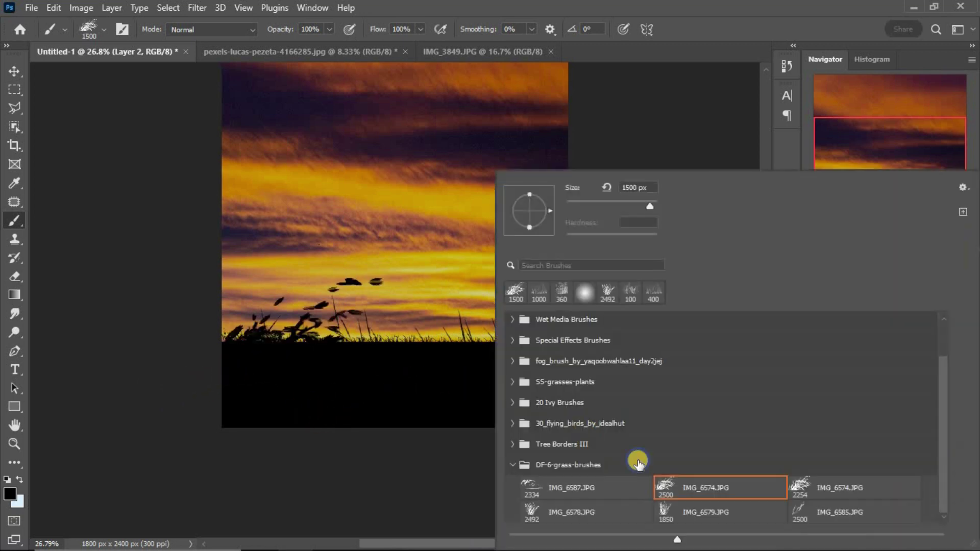
{"action": "left_click", "coordinate": [809, 509]}
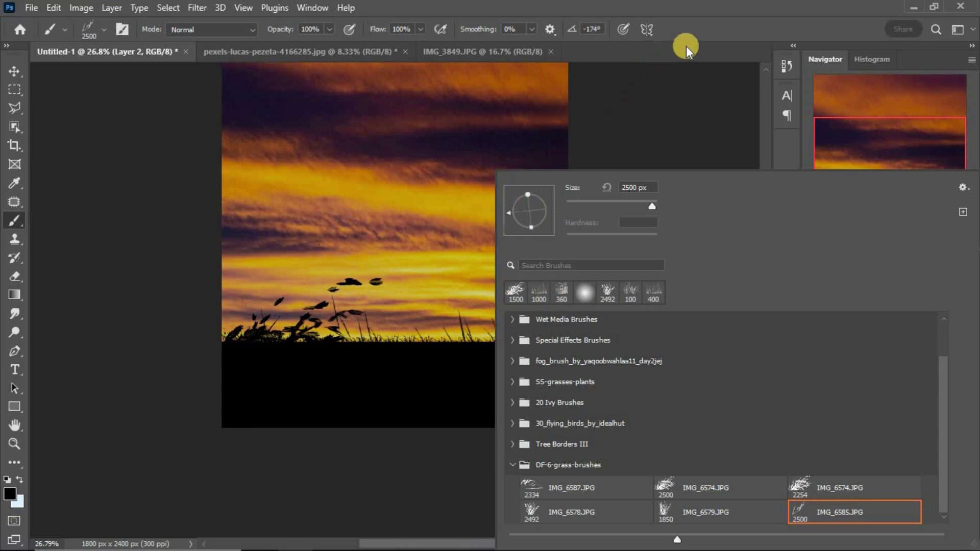
{"action": "left_click_drag", "start_coordinate": [534, 167], "coordinate": [535, 167]}
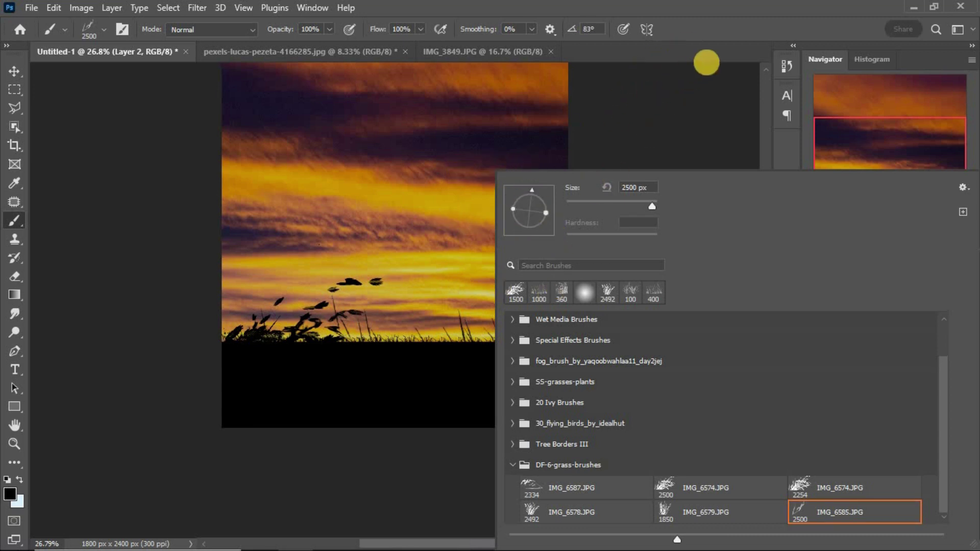
{"action": "left_click", "coordinate": [708, 50]}
{"action": "key", "text": "bracketleft"}
{"action": "key", "text": "bracketleft"}
{"action": "key", "text": "bracketleft"}
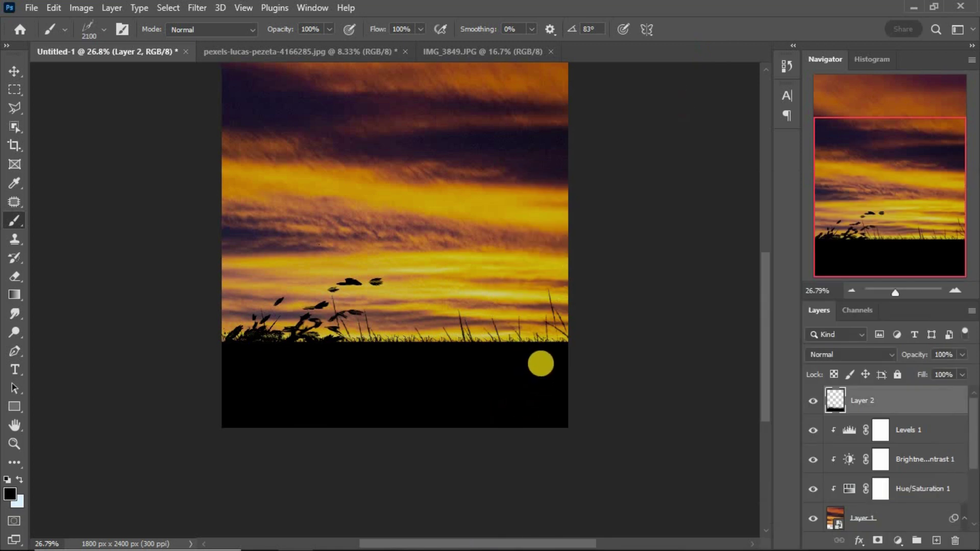
{"action": "key", "text": "bracketleft"}
{"action": "left_click", "coordinate": [554, 352]}
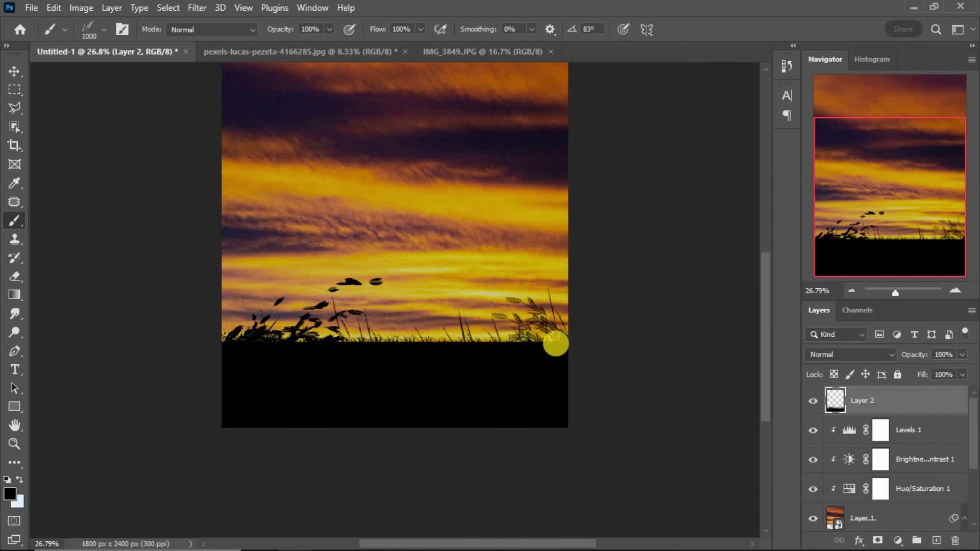
Step: Stamp another smaller grass silhouette near the horizon with a different grass brush
{"action": "right_click", "coordinate": [531, 397]}
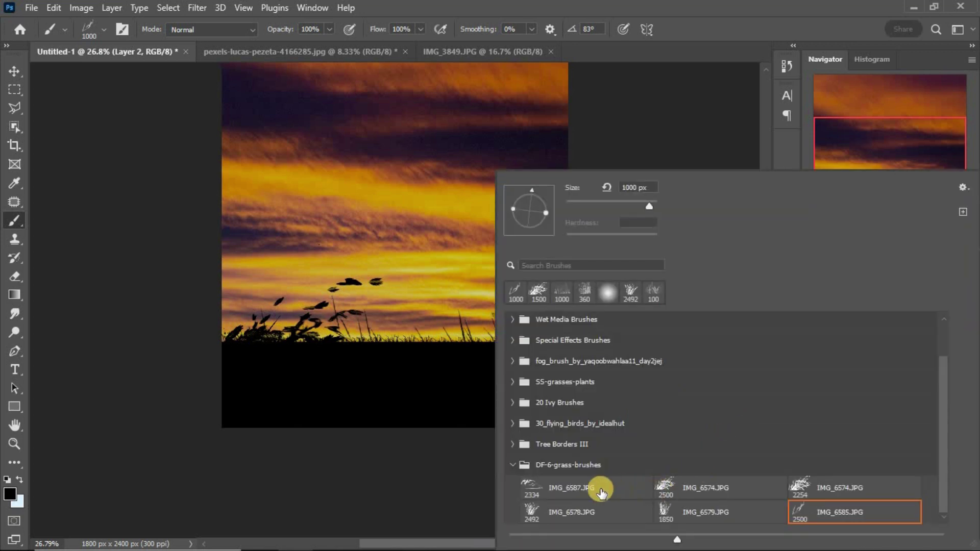
{"action": "left_click", "coordinate": [595, 488]}
{"action": "left_click", "coordinate": [750, 6]}
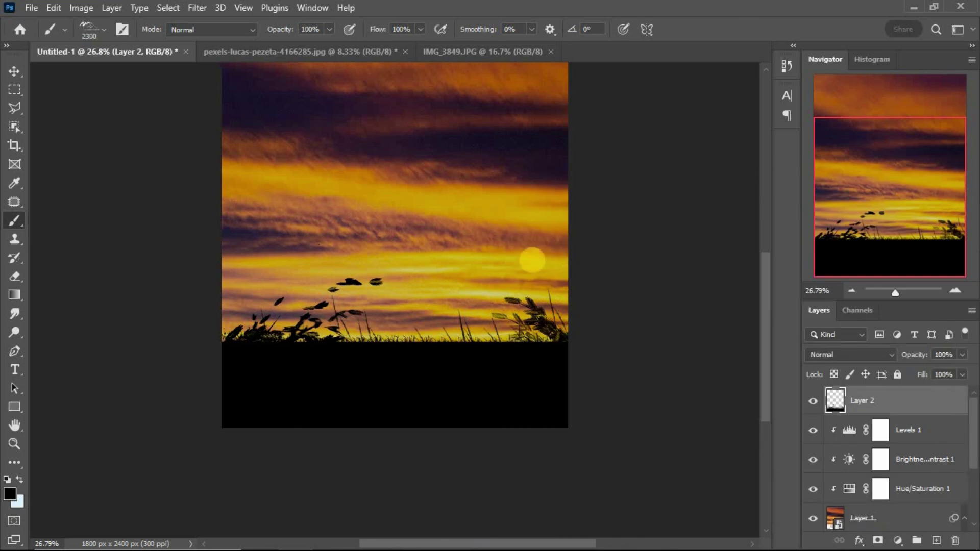
{"action": "key", "text": "bracketleft"}
{"action": "key", "text": "bracketleft"}
{"action": "key", "text": "bracketleft"}
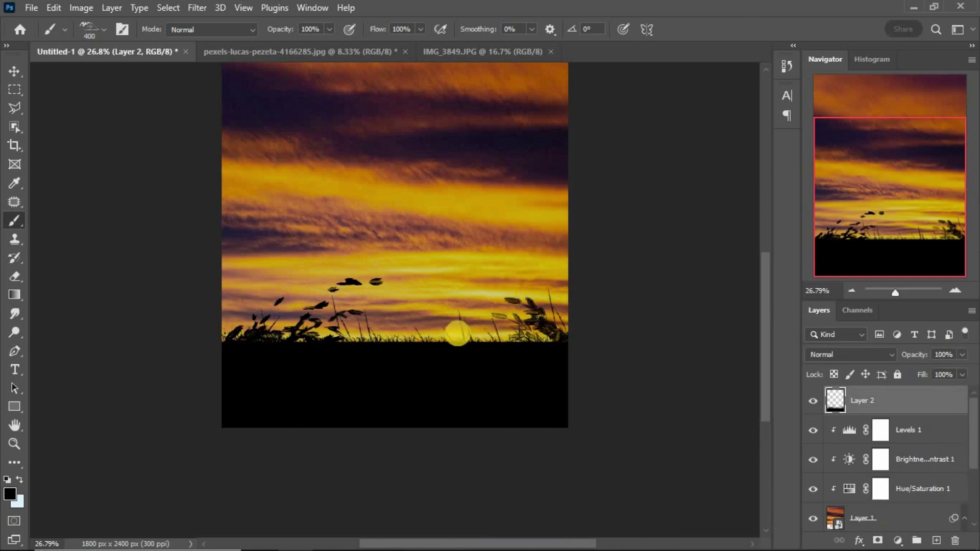
{"action": "left_click", "coordinate": [458, 334]}
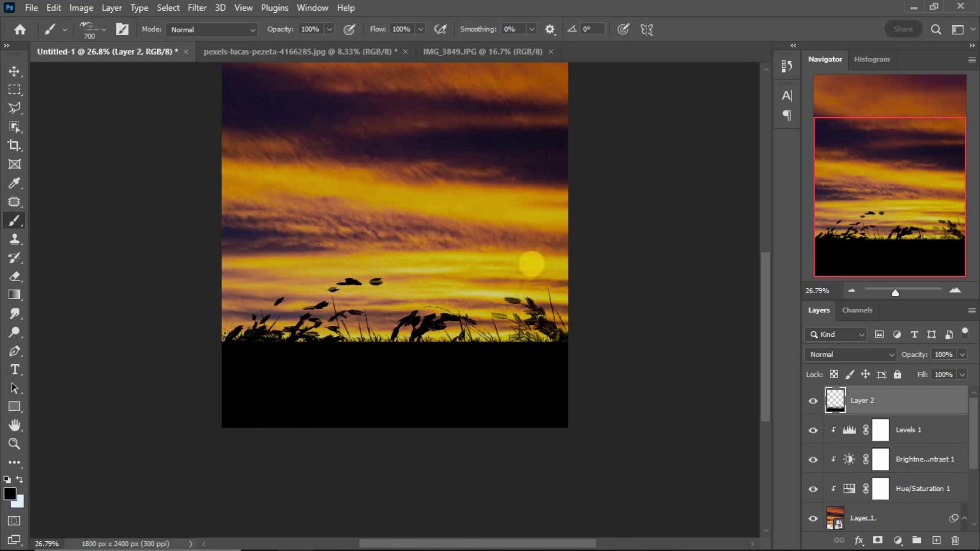
{"action": "right_click", "coordinate": [530, 264]}
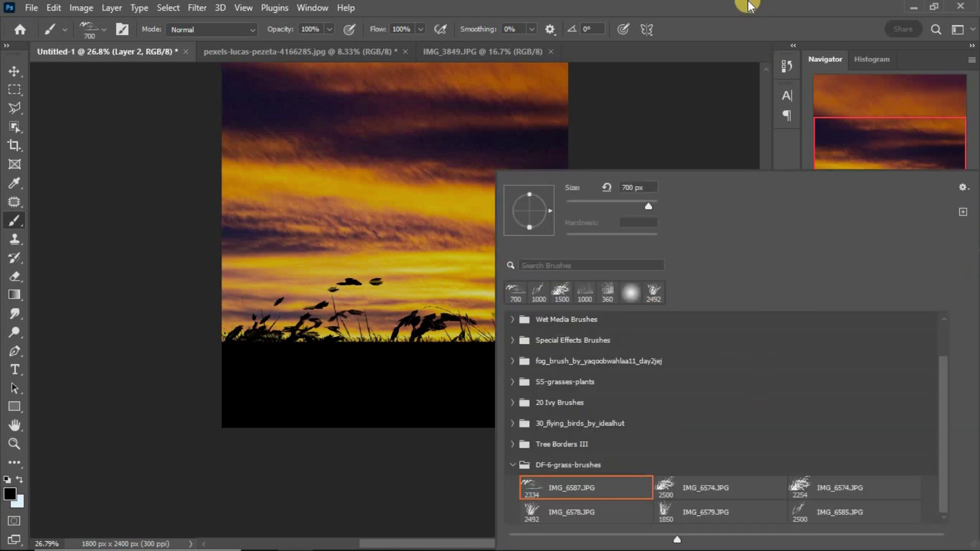
{"action": "left_click", "coordinate": [745, 7]}
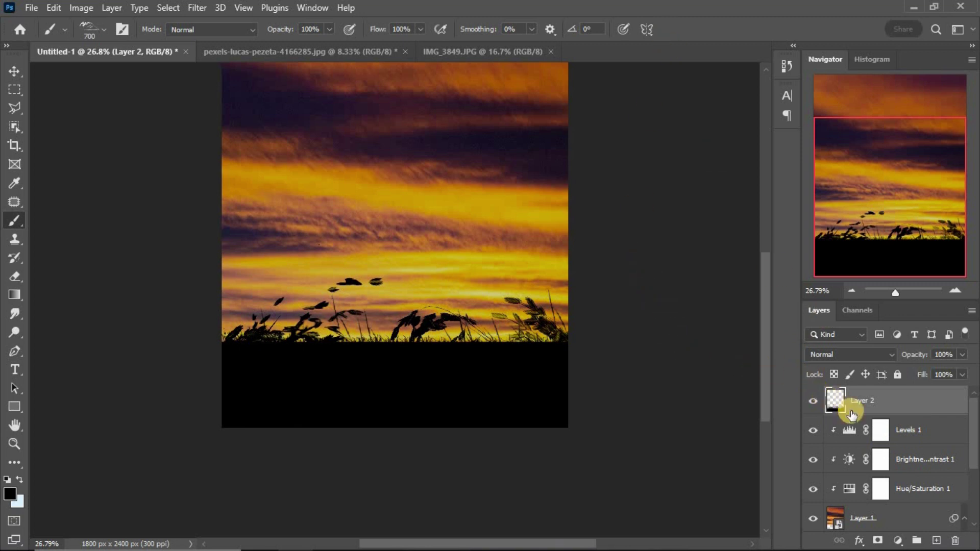
Step: On a new Layer 3, paint dense grass along the horizon with the bush3 brush
{"action": "left_click", "coordinate": [939, 539]}
{"action": "right_click", "coordinate": [371, 277]}
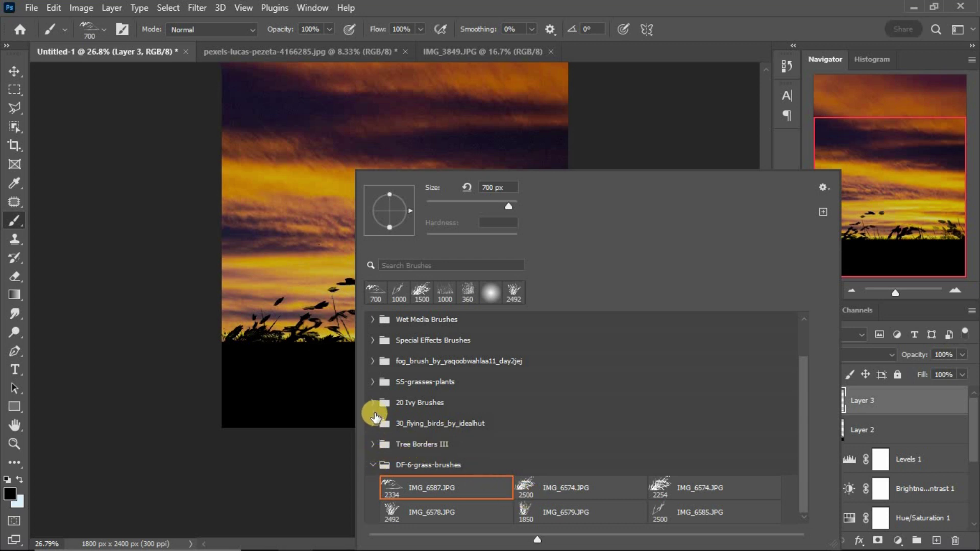
{"action": "left_click", "coordinate": [371, 384]}
{"action": "scroll", "coordinate": [558, 415], "scroll_direction": "down", "scroll_amount": 1}
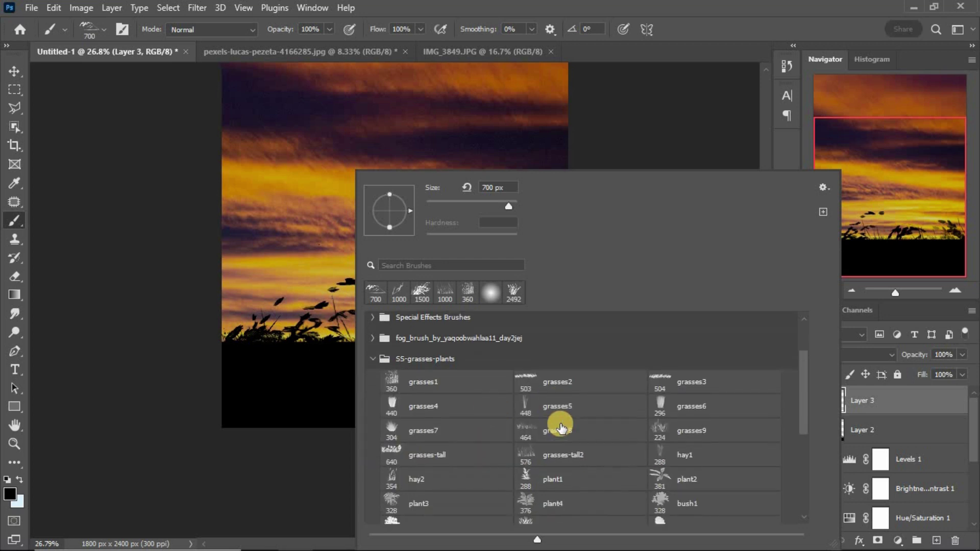
{"action": "scroll", "coordinate": [561, 423], "scroll_direction": "down", "scroll_amount": 1}
{"action": "scroll", "coordinate": [562, 428], "scroll_direction": "down", "scroll_amount": 1}
{"action": "scroll", "coordinate": [560, 426], "scroll_direction": "down", "scroll_amount": 2}
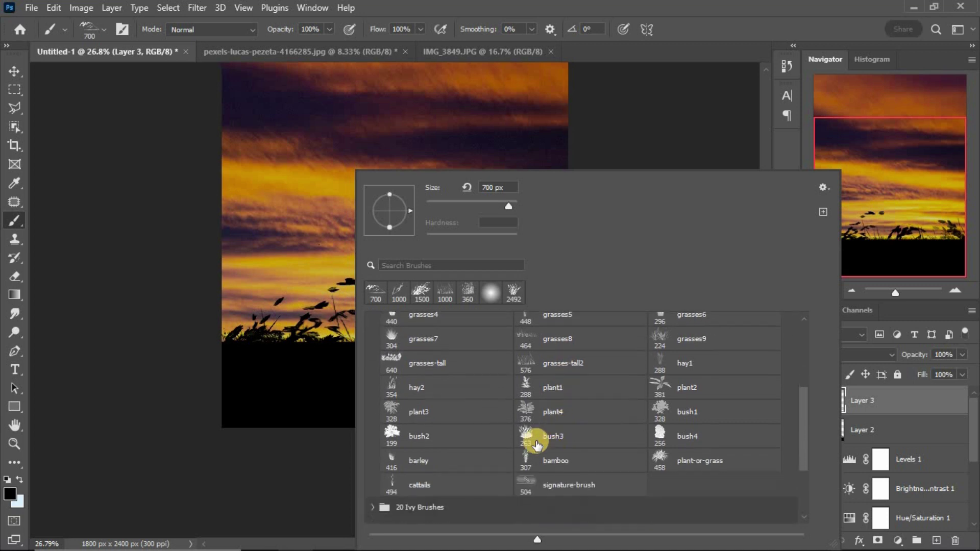
{"action": "left_click", "coordinate": [525, 438]}
{"action": "left_click", "coordinate": [691, 17]}
{"action": "mouse_move", "coordinate": [462, 329]}
{"action": "left_mouse_down"}
{"action": "mouse_move", "coordinate": [525, 339]}
{"action": "mouse_move", "coordinate": [372, 332]}
{"action": "mouse_move", "coordinate": [322, 350]}
{"action": "mouse_move", "coordinate": [450, 364]}
{"action": "mouse_move", "coordinate": [562, 350]}
{"action": "mouse_move", "coordinate": [495, 360]}
{"action": "left_mouse_up"}
{"action": "left_click_drag", "start_coordinate": [389, 350], "coordinate": [306, 341]}
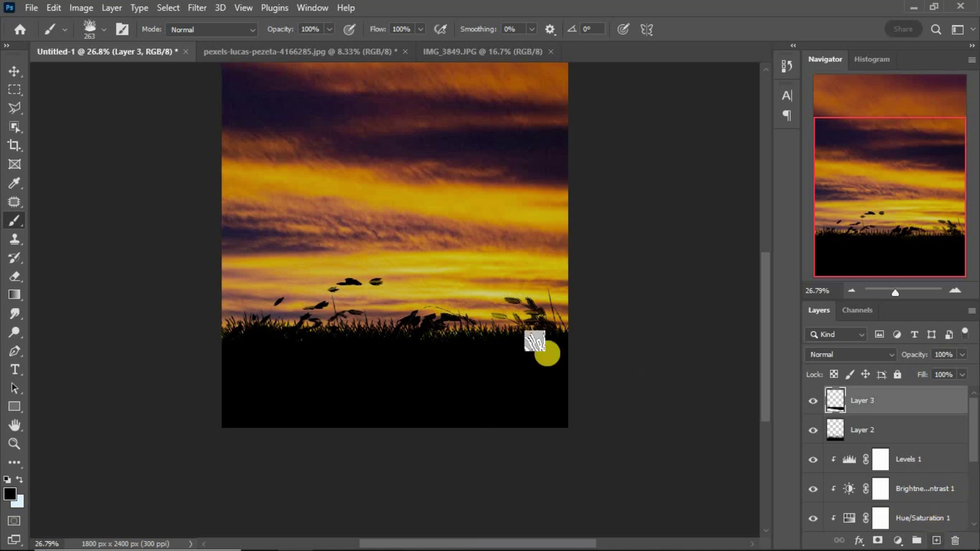
Step: Switch back to a plain round brush, then to the Move tool
{"action": "right_click", "coordinate": [578, 366]}
{"action": "left_click", "coordinate": [659, 298]}
{"action": "left_click", "coordinate": [709, 15]}
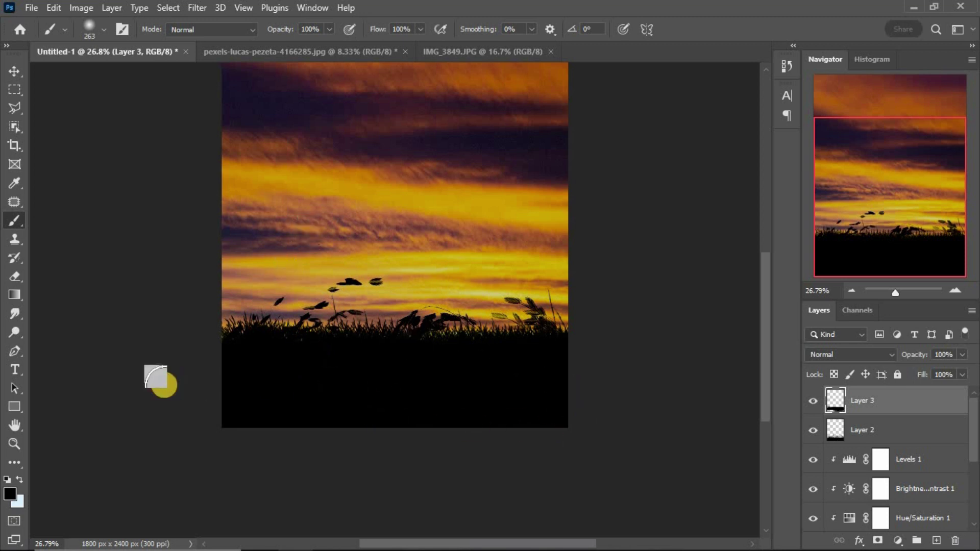
{"action": "scroll", "coordinate": [466, 312], "scroll_direction": "up", "scroll_amount": 1}
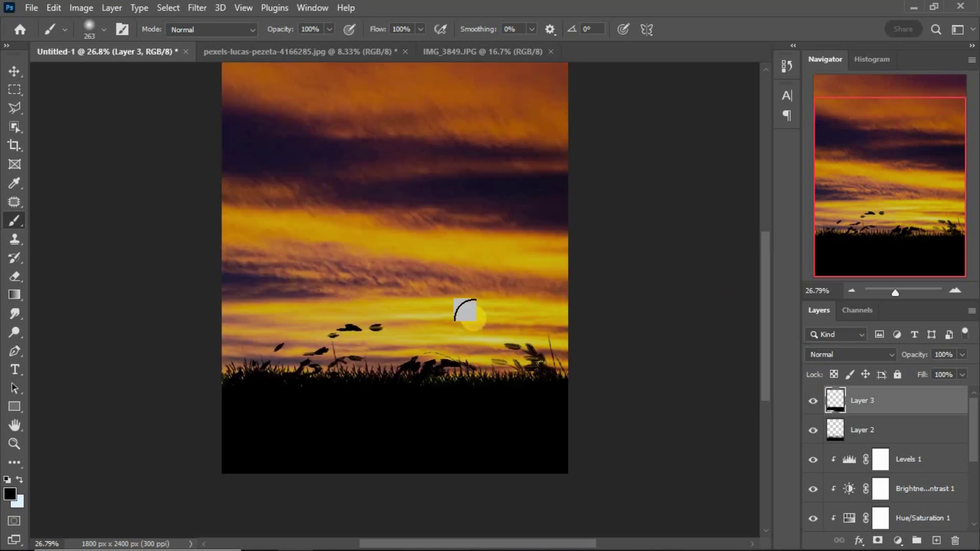
{"action": "scroll", "coordinate": [467, 314], "scroll_direction": "up", "scroll_amount": 2}
{"action": "scroll", "coordinate": [470, 317], "scroll_direction": "up", "scroll_amount": 2}
{"action": "scroll", "coordinate": [467, 313], "scroll_direction": "down", "scroll_amount": 4}
{"action": "scroll", "coordinate": [467, 312], "scroll_direction": "down", "scroll_amount": 1}
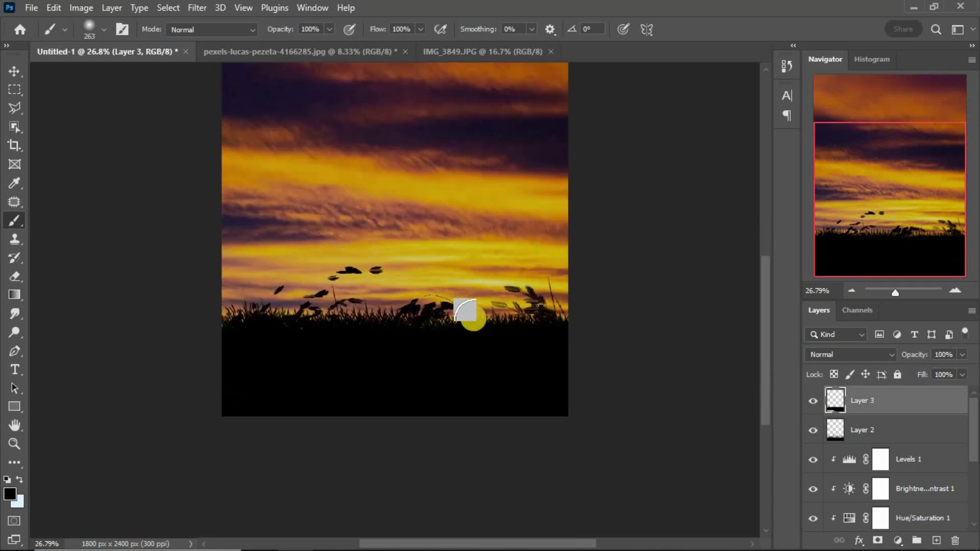
{"action": "scroll", "coordinate": [465, 312], "scroll_direction": "up", "scroll_amount": 1}
{"action": "scroll", "coordinate": [465, 312], "scroll_direction": "up", "scroll_amount": 1}
{"action": "scroll", "coordinate": [466, 313], "scroll_direction": "down", "scroll_amount": 1}
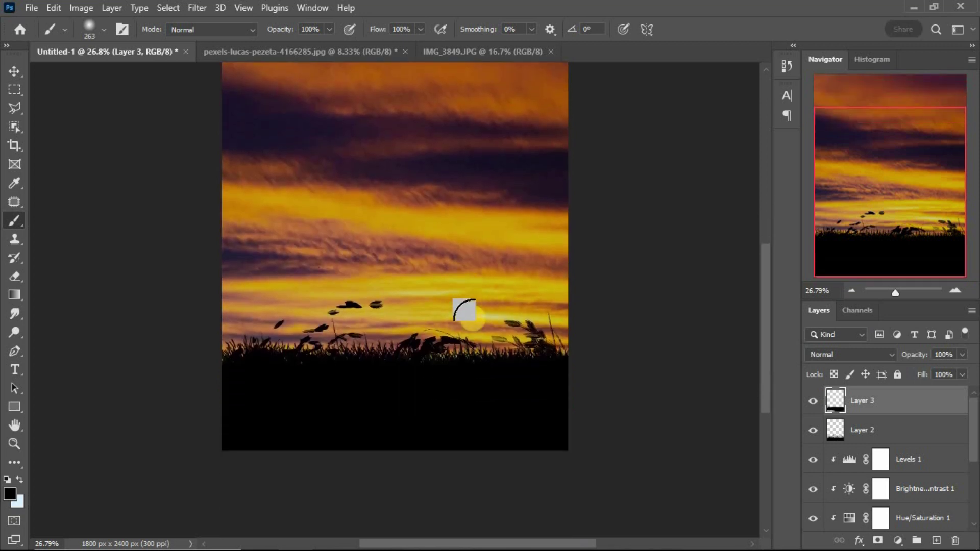
{"action": "scroll", "coordinate": [465, 312], "scroll_direction": "down", "scroll_amount": 1}
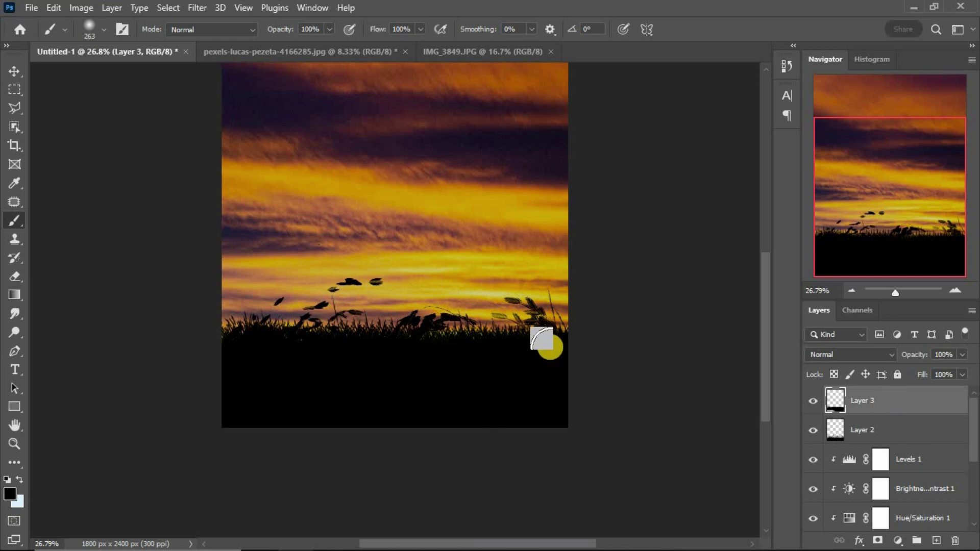
{"action": "scroll", "coordinate": [547, 340], "scroll_direction": "up", "scroll_amount": 1}
{"action": "scroll", "coordinate": [562, 347], "scroll_direction": "up", "scroll_amount": 1}
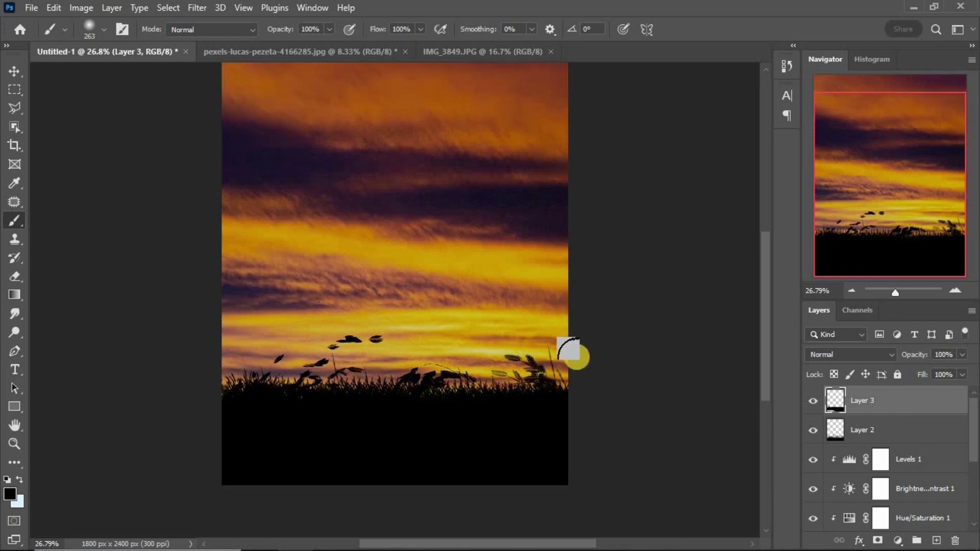
{"action": "left_click", "coordinate": [14, 71]}
Step: Crop the IMG_3849.JPG beach photo to a 4:5 frame around the woman
{"action": "left_click", "coordinate": [422, 52]}
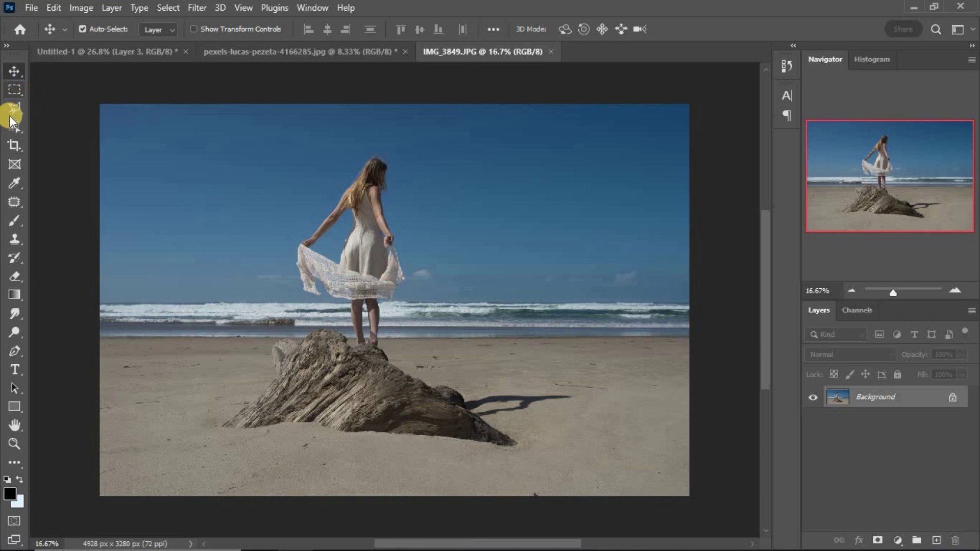
{"action": "left_click", "coordinate": [14, 146]}
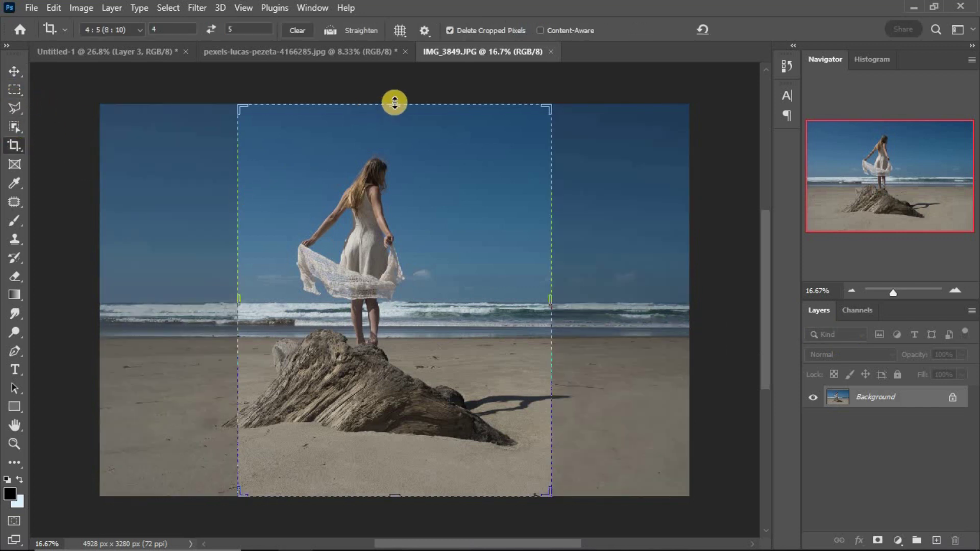
{"action": "left_click_drag", "start_coordinate": [394, 103], "coordinate": [393, 126]}
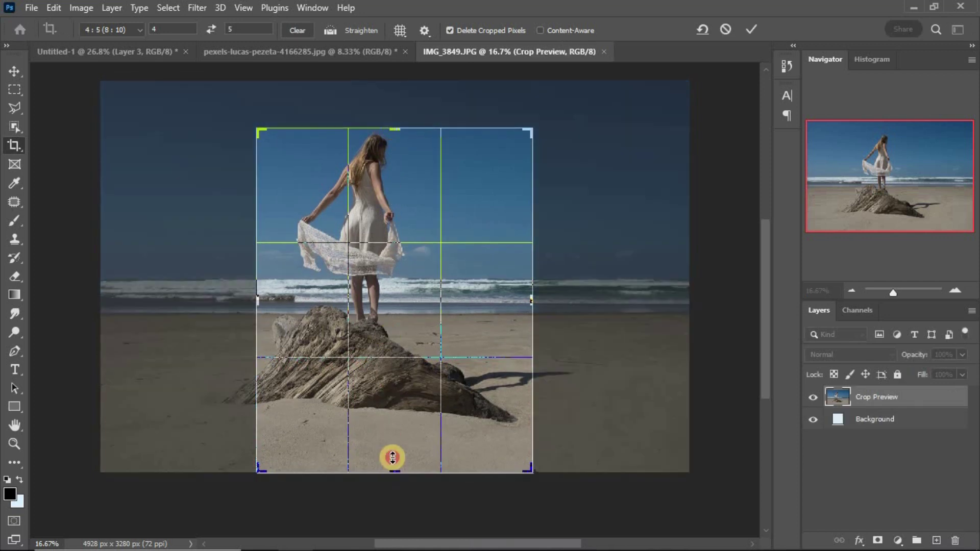
{"action": "left_click_drag", "start_coordinate": [393, 457], "coordinate": [372, 415]}
{"action": "left_click_drag", "start_coordinate": [486, 302], "coordinate": [474, 298]}
{"action": "left_click_drag", "start_coordinate": [313, 199], "coordinate": [305, 188]}
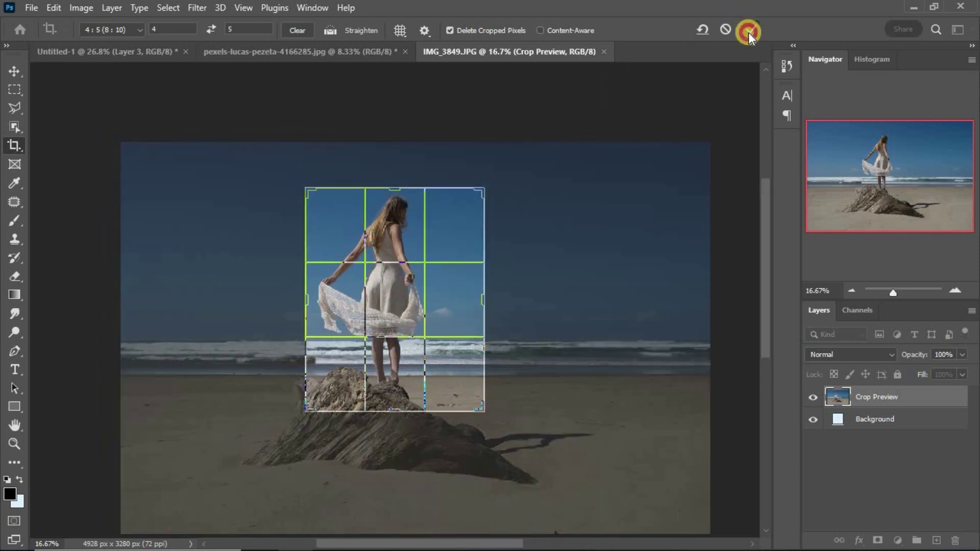
{"action": "left_click", "coordinate": [748, 29]}
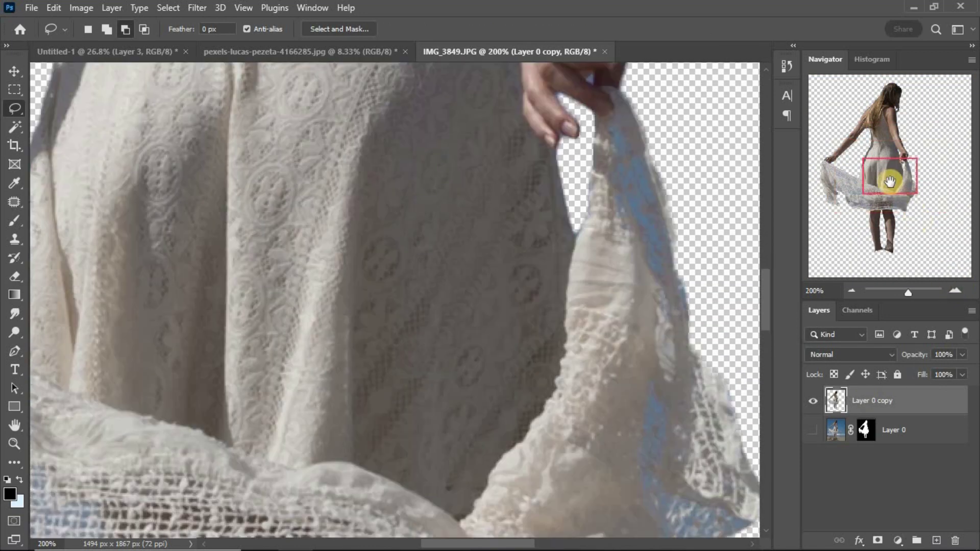
Step: Drag the woman cut-out into the Untitled-1 sunset composition with the Move tool
{"action": "left_click_drag", "start_coordinate": [890, 181], "coordinate": [881, 98]}
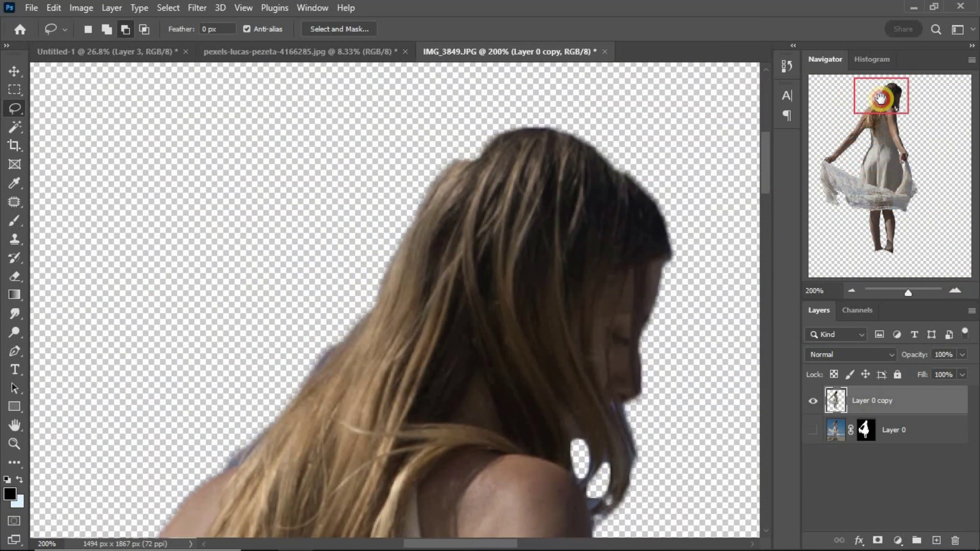
{"action": "left_click", "coordinate": [863, 429], "text": "ctrl"}
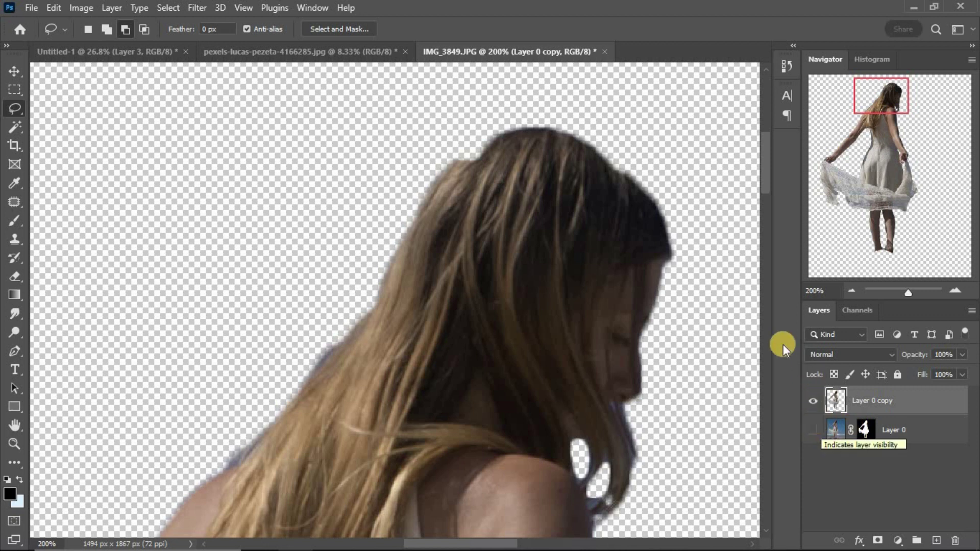
{"action": "left_click", "coordinate": [851, 291]}
{"action": "left_click", "coordinate": [851, 292]}
{"action": "left_click", "coordinate": [852, 291]}
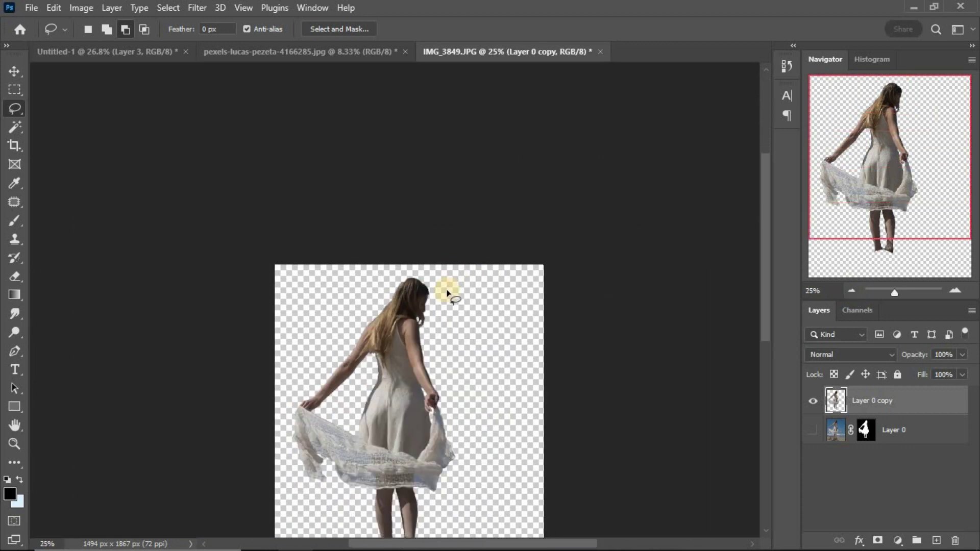
{"action": "key", "text": "v"}
{"action": "mouse_move", "coordinate": [389, 332]}
{"action": "left_mouse_down"}
{"action": "mouse_move", "coordinate": [350, 252]}
{"action": "mouse_move", "coordinate": [409, 309]}
{"action": "left_mouse_up"}
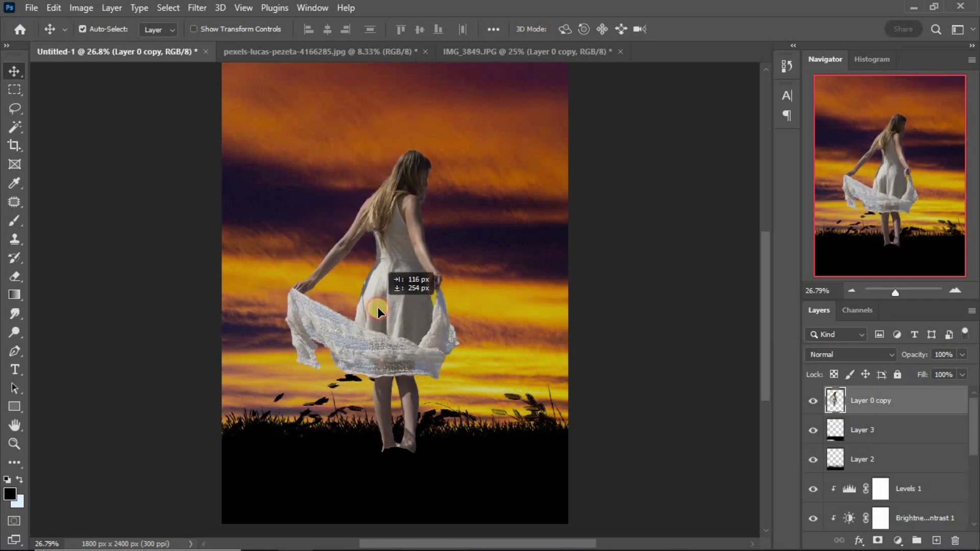
Step: Convert the woman layer to a smart object
{"action": "left_click", "coordinate": [852, 292]}
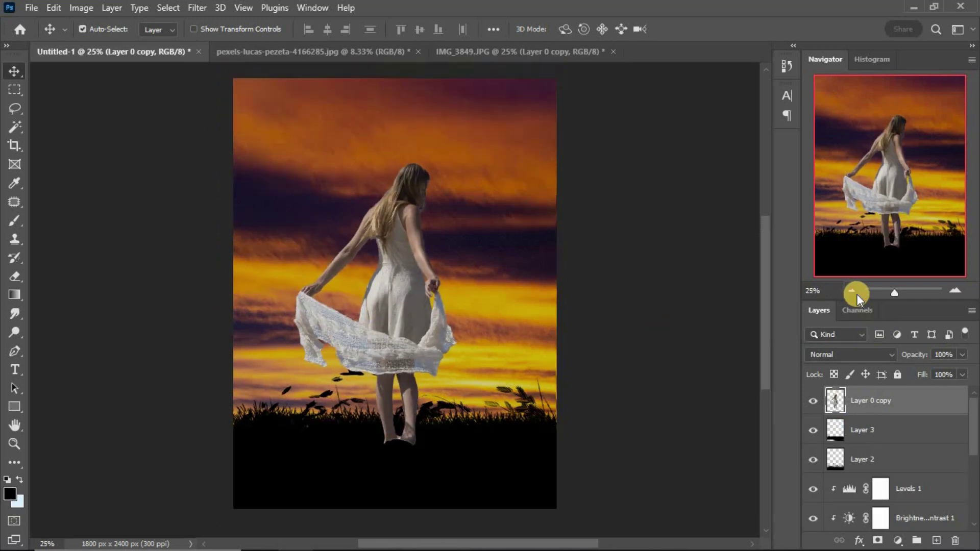
{"action": "right_click", "coordinate": [905, 402]}
{"action": "left_click", "coordinate": [788, 192]}
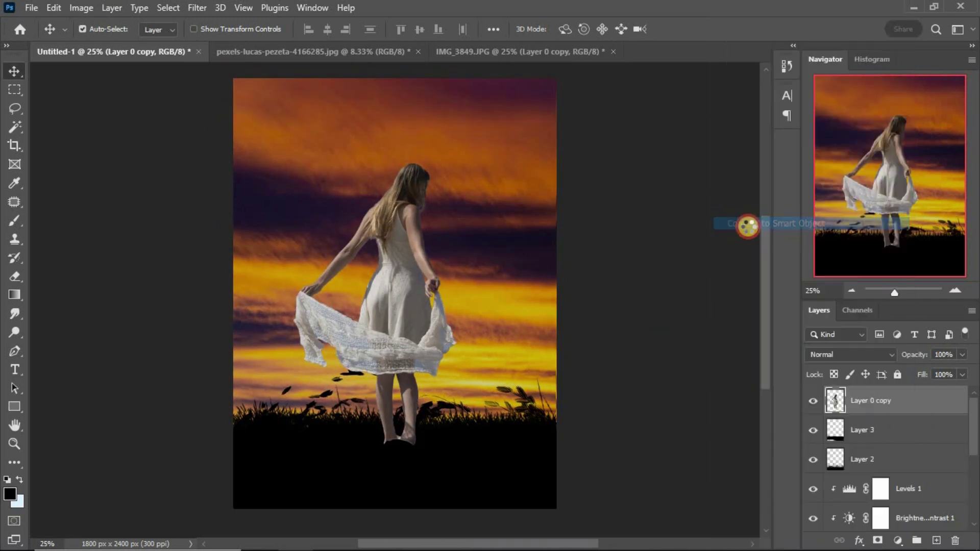
Step: Scale the woman to about 98% and place her slightly right of centre on the grass
{"action": "key", "text": "ctrl+t"}
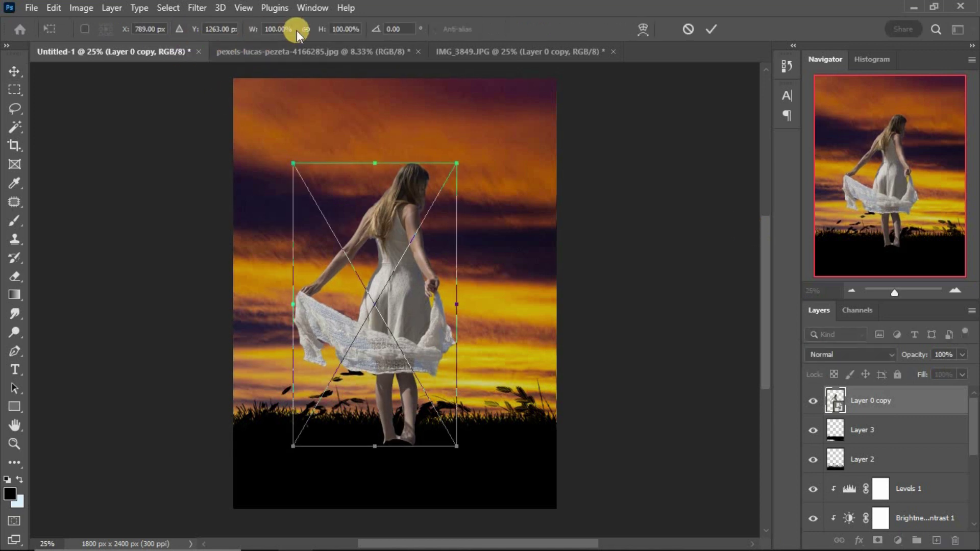
{"action": "left_click_drag", "start_coordinate": [293, 163], "coordinate": [313, 197]}
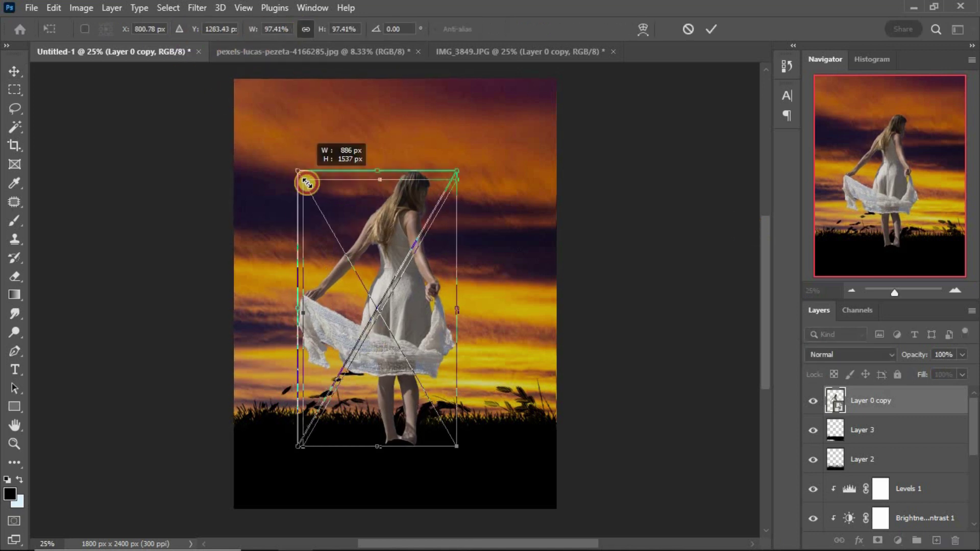
{"action": "left_click_drag", "start_coordinate": [379, 271], "coordinate": [375, 233]}
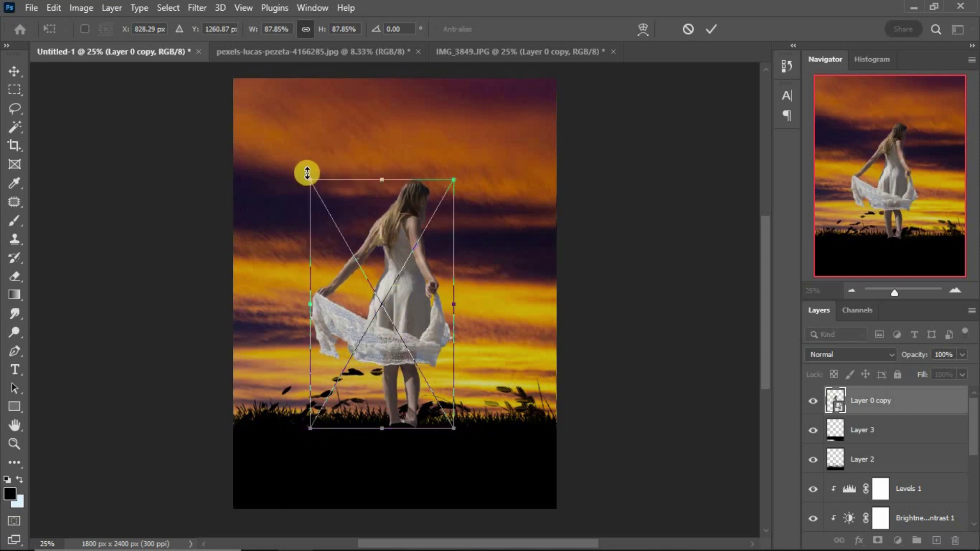
{"action": "left_click_drag", "start_coordinate": [307, 173], "coordinate": [290, 145]}
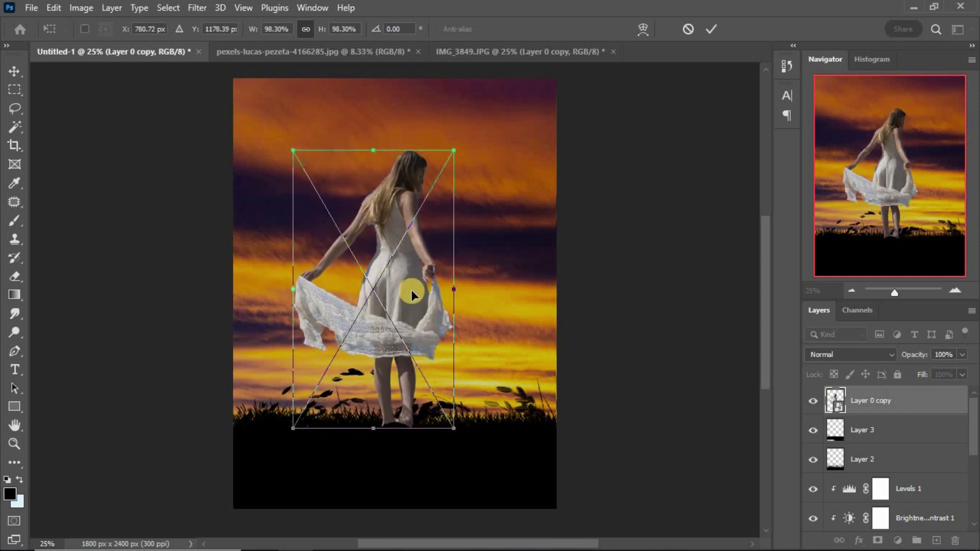
{"action": "mouse_move", "coordinate": [412, 290]}
{"action": "left_mouse_down"}
{"action": "mouse_move", "coordinate": [768, 143]}
{"action": "mouse_move", "coordinate": [403, 302]}
{"action": "left_mouse_up"}
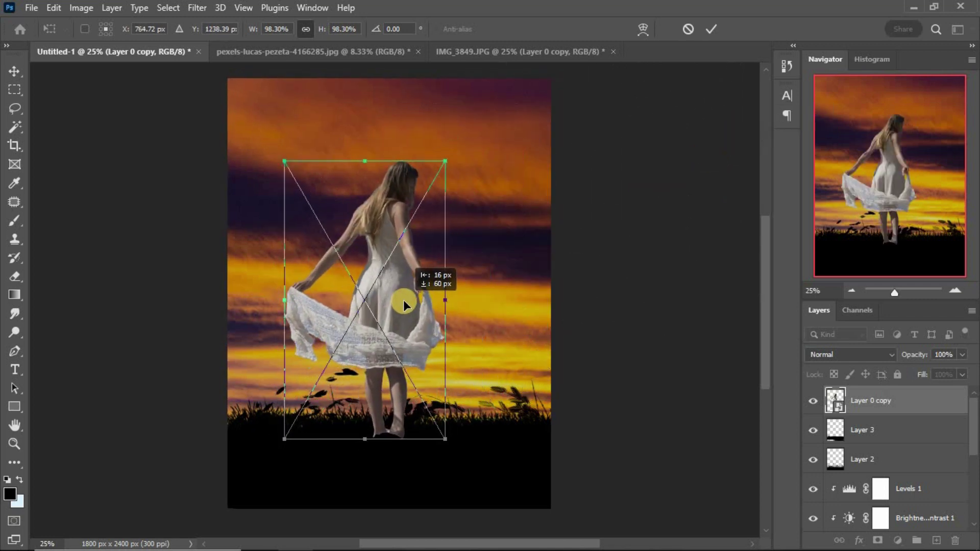
{"action": "left_click_drag", "start_coordinate": [410, 290], "coordinate": [416, 289]}
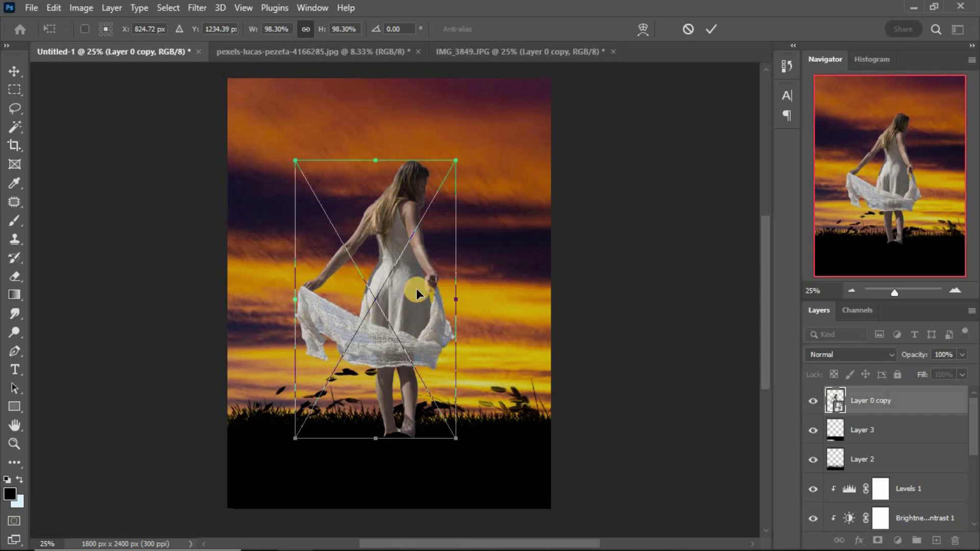
{"action": "left_click", "coordinate": [713, 31]}
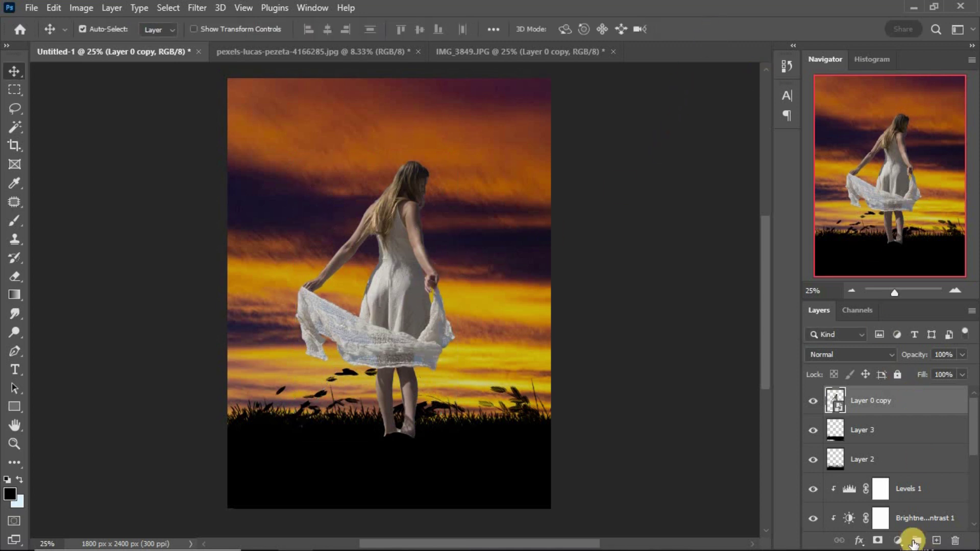
Step: Add a clipped Levels adjustment with output white 0, turning the woman solid black
{"action": "left_click", "coordinate": [897, 541]}
{"action": "left_click", "coordinate": [896, 343]}
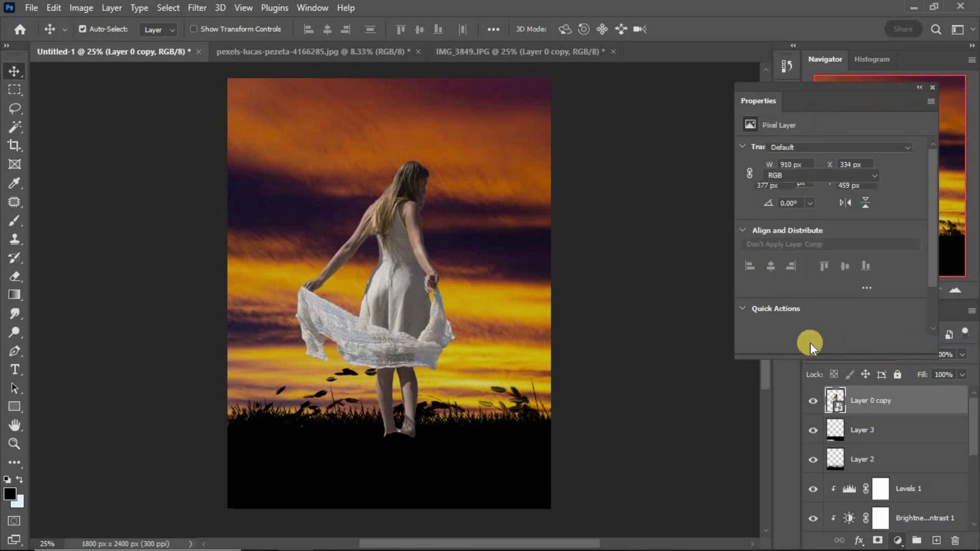
{"action": "left_click_drag", "start_coordinate": [885, 296], "coordinate": [765, 294]}
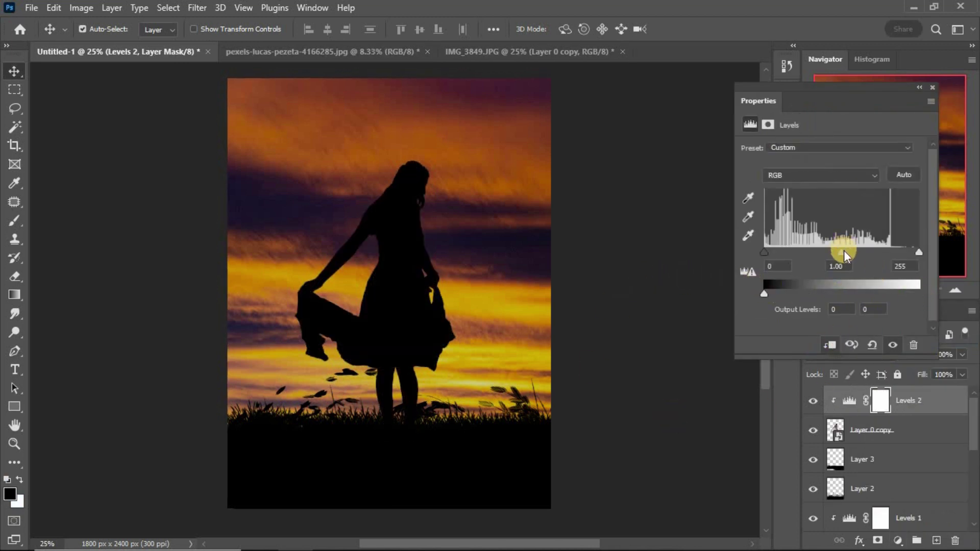
{"action": "left_click_drag", "start_coordinate": [841, 252], "coordinate": [914, 251]}
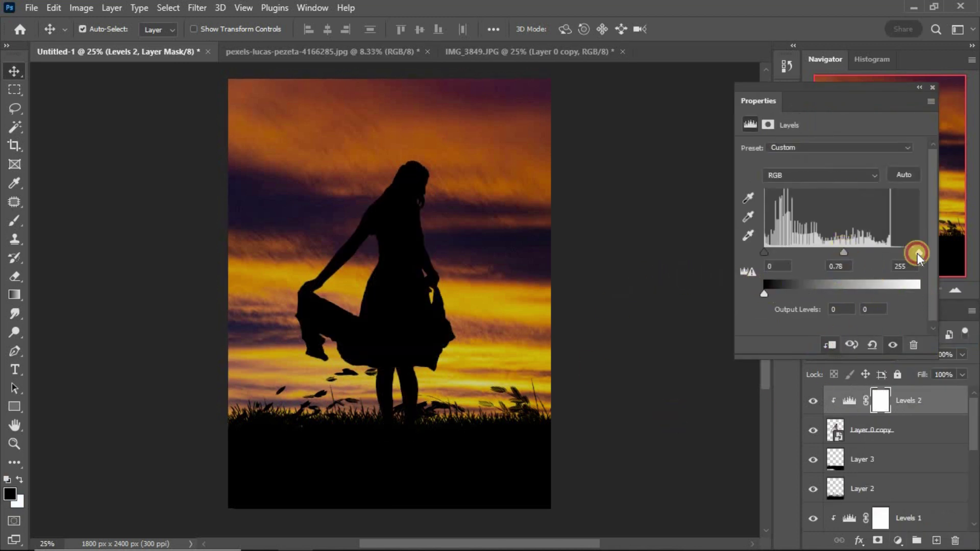
{"action": "left_click", "coordinate": [937, 90]}
Step: Select the woman's layer and zoom in on her head
{"action": "left_click", "coordinate": [853, 291]}
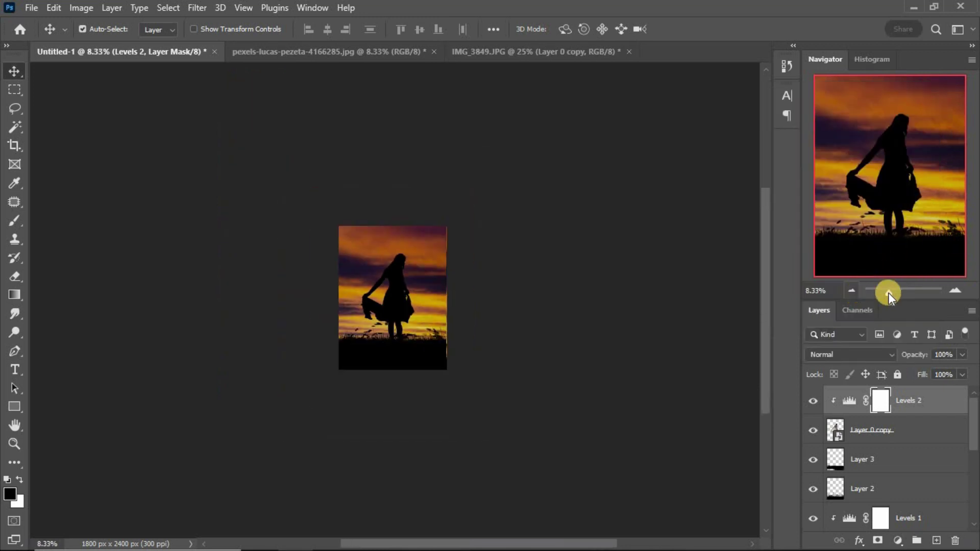
{"action": "left_click", "coordinate": [952, 289]}
{"action": "left_click", "coordinate": [963, 429]}
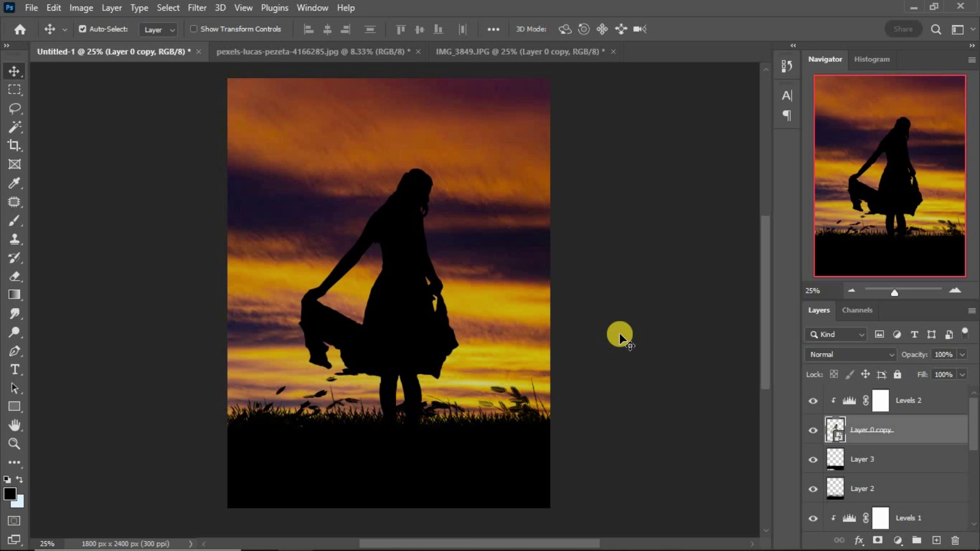
{"action": "left_click", "coordinate": [955, 290]}
{"action": "left_click", "coordinate": [955, 290]}
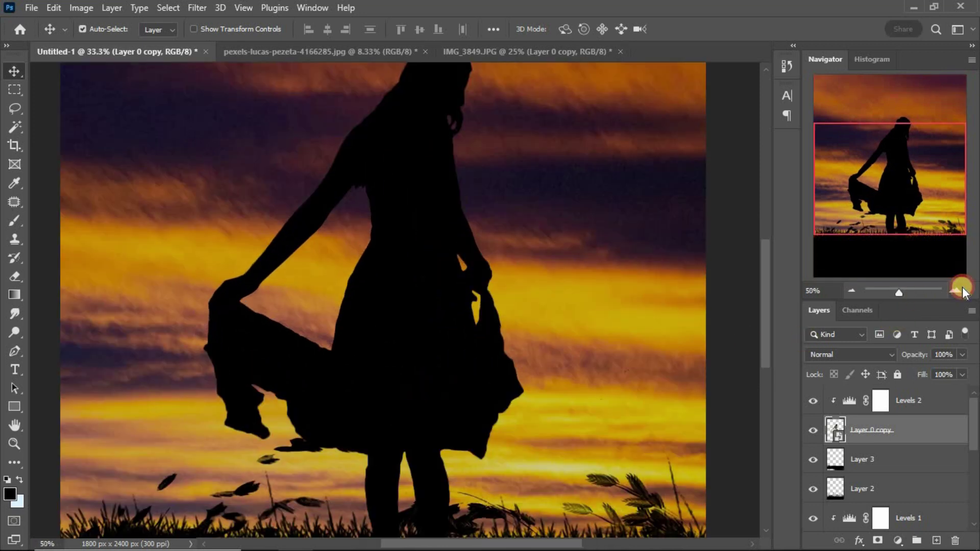
{"action": "left_click", "coordinate": [955, 290]}
{"action": "left_click_drag", "start_coordinate": [898, 176], "coordinate": [909, 144]}
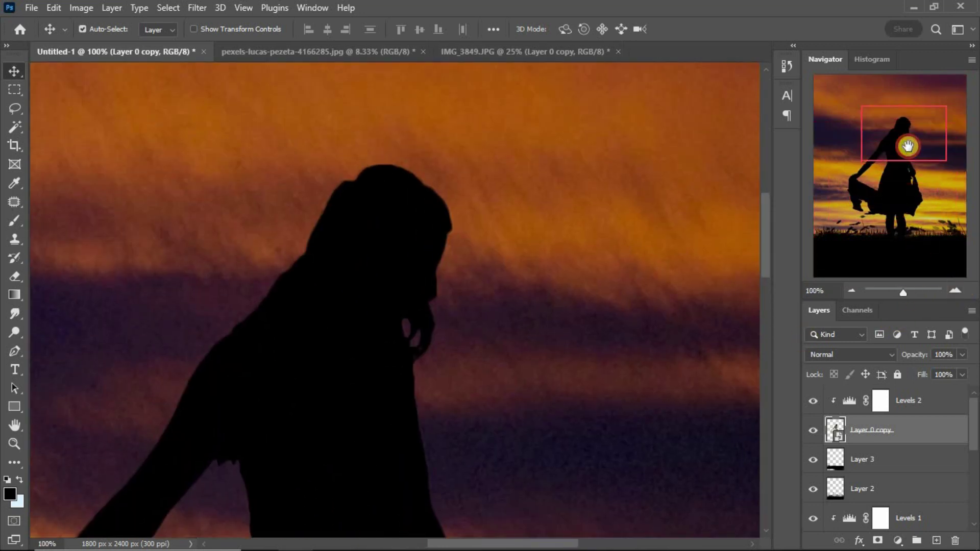
Step: Add a new empty layer and zoom to 300% on the top of the head
{"action": "left_click", "coordinate": [937, 540]}
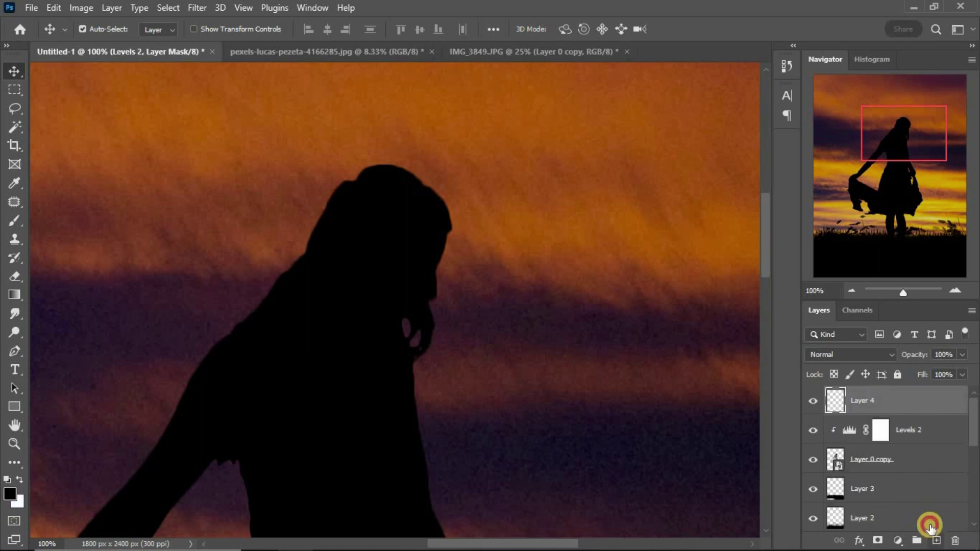
{"action": "left_click", "coordinate": [947, 292]}
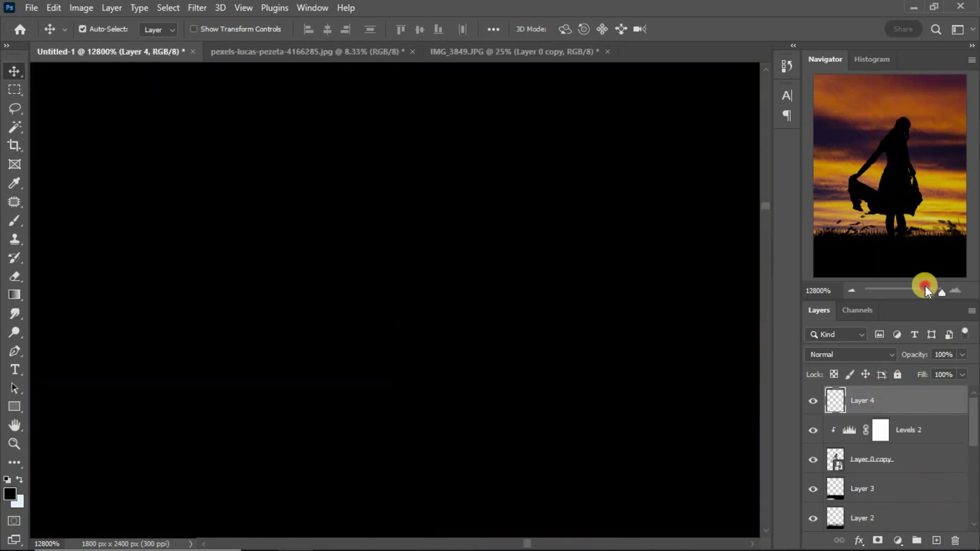
{"action": "left_click_drag", "start_coordinate": [923, 290], "coordinate": [905, 291]}
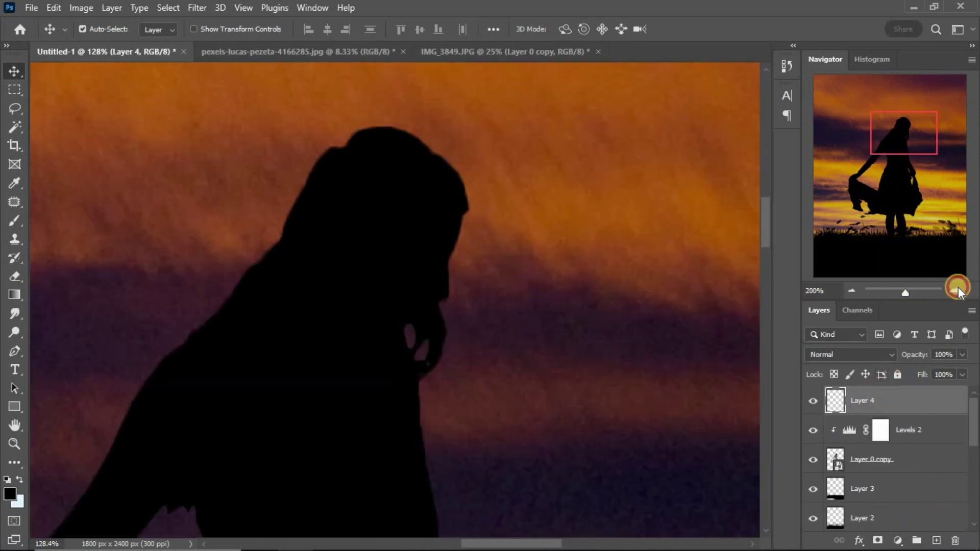
{"action": "left_click", "coordinate": [958, 290]}
{"action": "left_click_drag", "start_coordinate": [897, 135], "coordinate": [896, 122]}
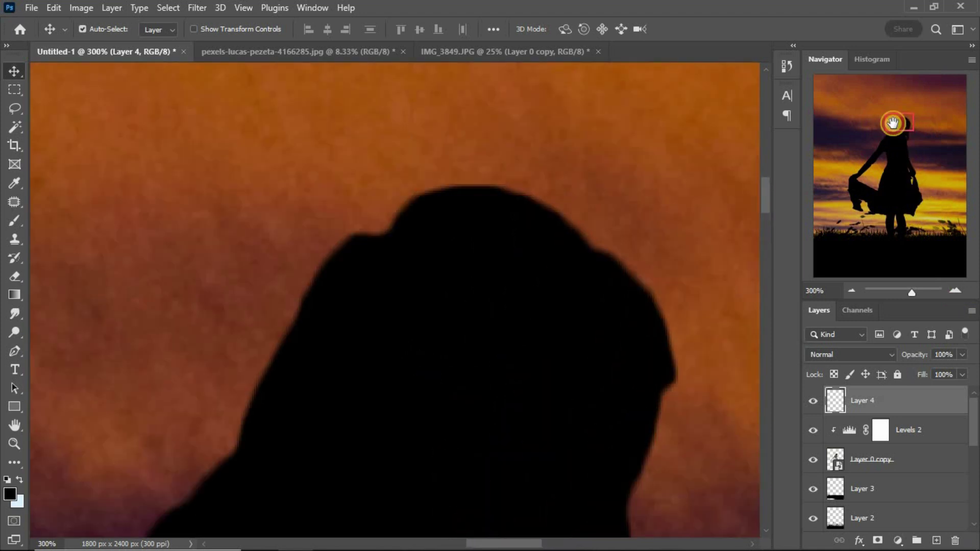
Step: Paint black with a 5 px brush over the gap between the stray hair and head
{"action": "key", "text": "b"}
{"action": "right_click", "coordinate": [484, 204]}
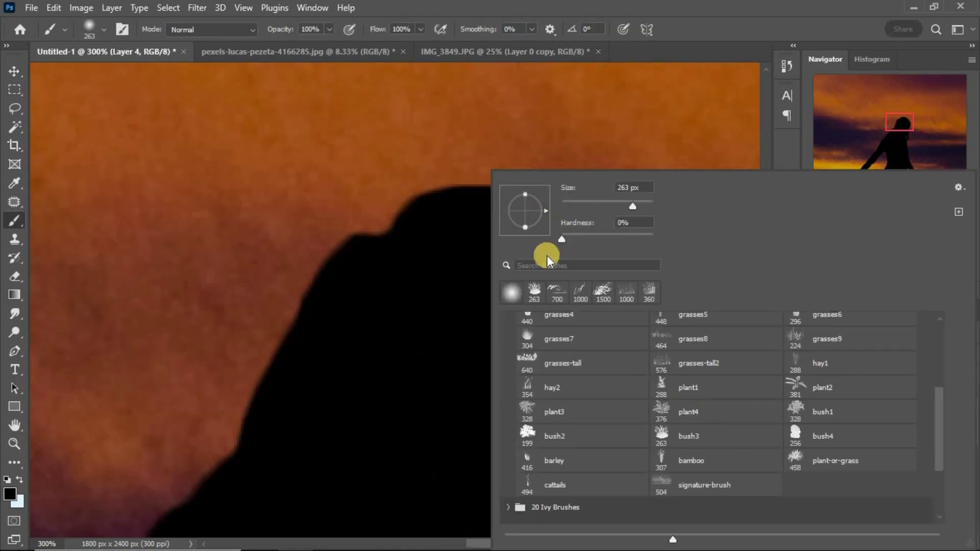
{"action": "type", "text": "5"}
{"action": "key", "text": "Return"}
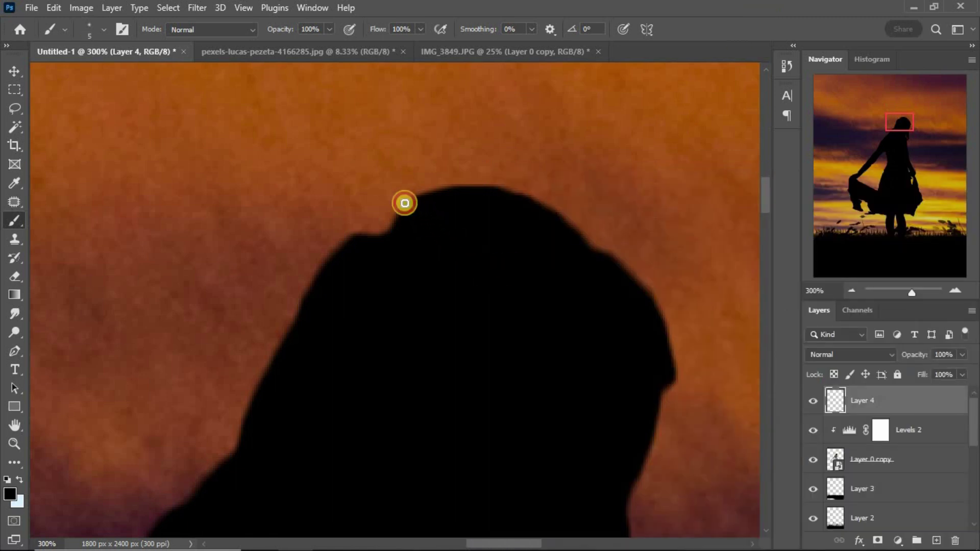
{"action": "mouse_move", "coordinate": [350, 237]}
{"action": "left_mouse_down"}
{"action": "mouse_move", "coordinate": [392, 220]}
{"action": "mouse_move", "coordinate": [371, 233]}
{"action": "left_mouse_up"}
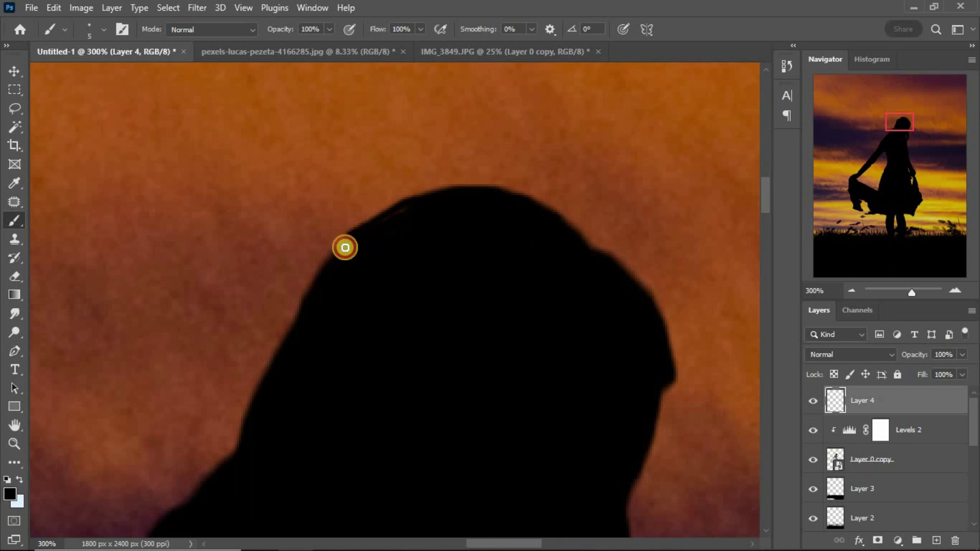
Step: Zoom back out to fit the whole image in the window
{"action": "left_click", "coordinate": [850, 290]}
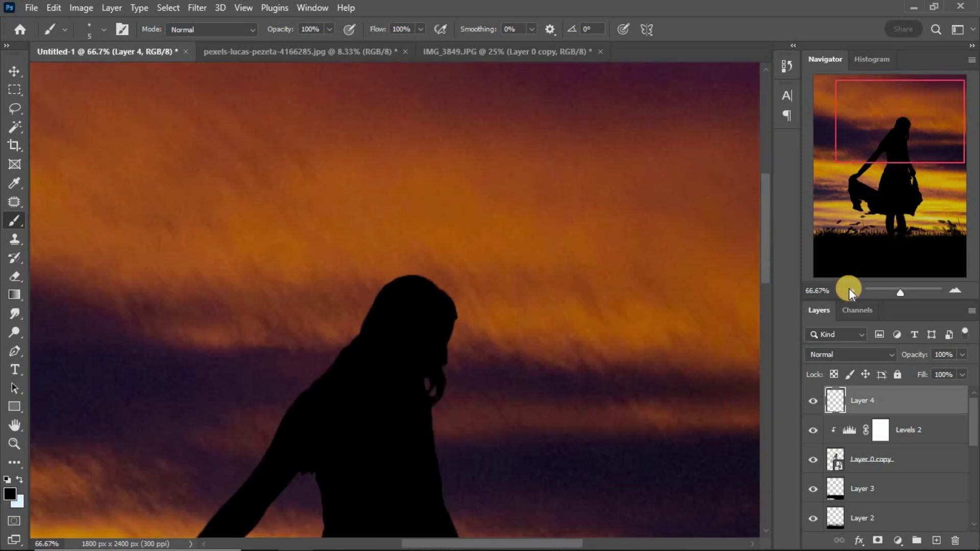
{"action": "left_click", "coordinate": [849, 289]}
{"action": "left_click", "coordinate": [849, 289]}
{"action": "left_click", "coordinate": [849, 289]}
{"action": "key", "text": "ctrl+0"}
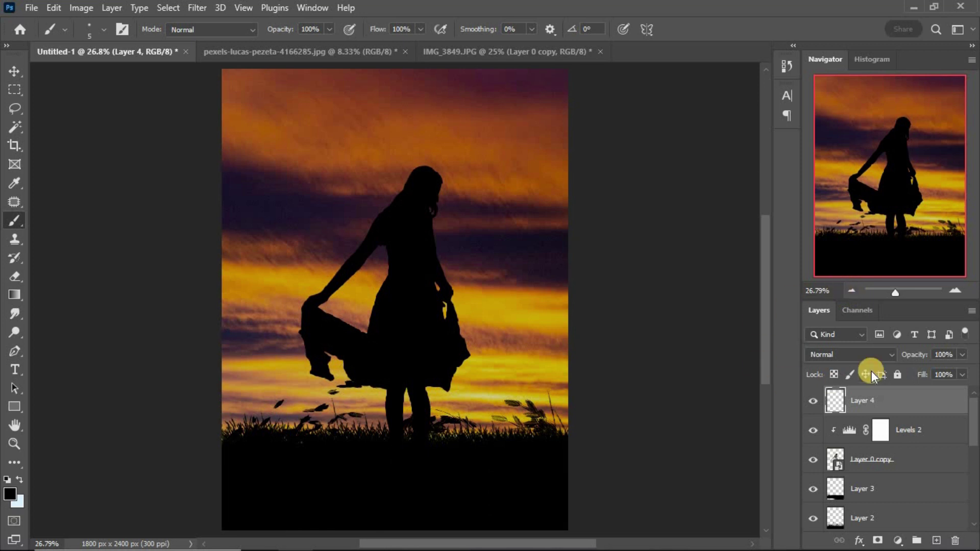
{"action": "left_click_drag", "start_coordinate": [969, 438], "coordinate": [975, 526]}
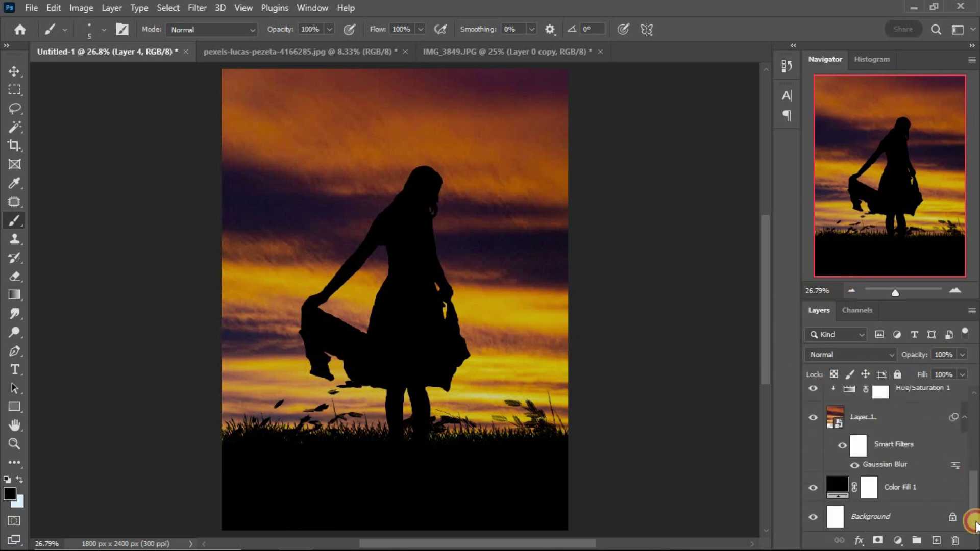
Step: Place the IMG_3839 moon photo as an embedded image above Color Fill 1
{"action": "left_click", "coordinate": [966, 493]}
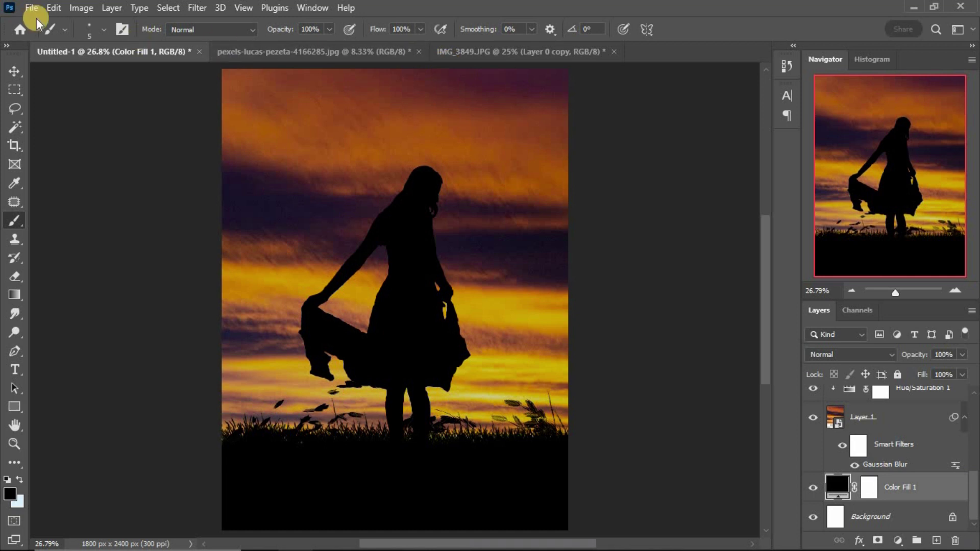
{"action": "left_click", "coordinate": [24, 9]}
{"action": "left_click", "coordinate": [95, 304]}
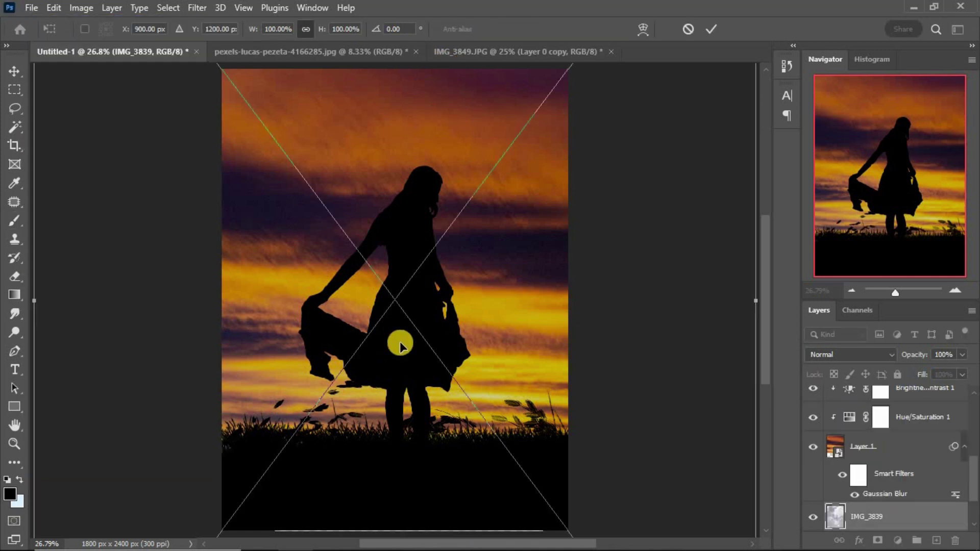
Step: Scale the moon to about 32% and move its layer below Layer 2, behind the woman
{"action": "left_click_drag", "start_coordinate": [252, 29], "coordinate": [207, 31]}
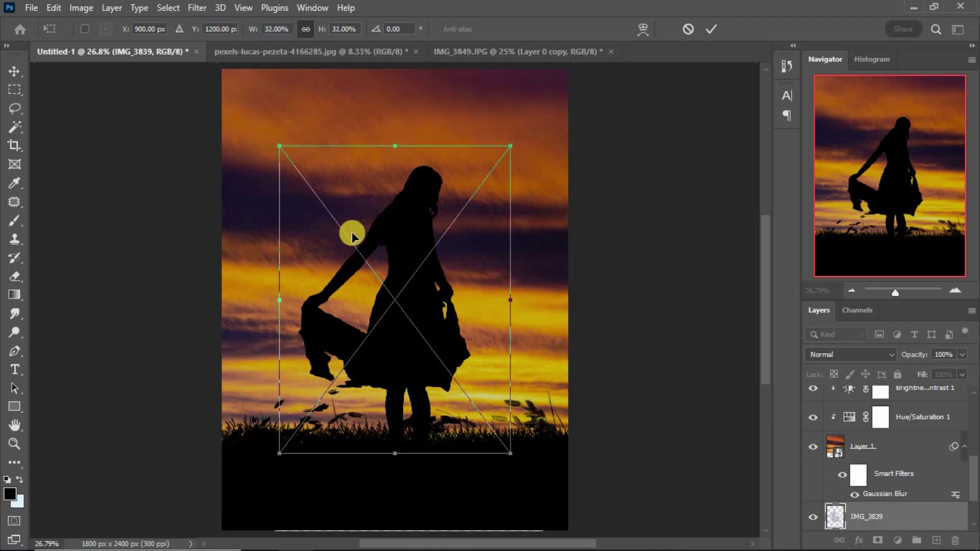
{"action": "left_click_drag", "start_coordinate": [350, 228], "coordinate": [396, 146]}
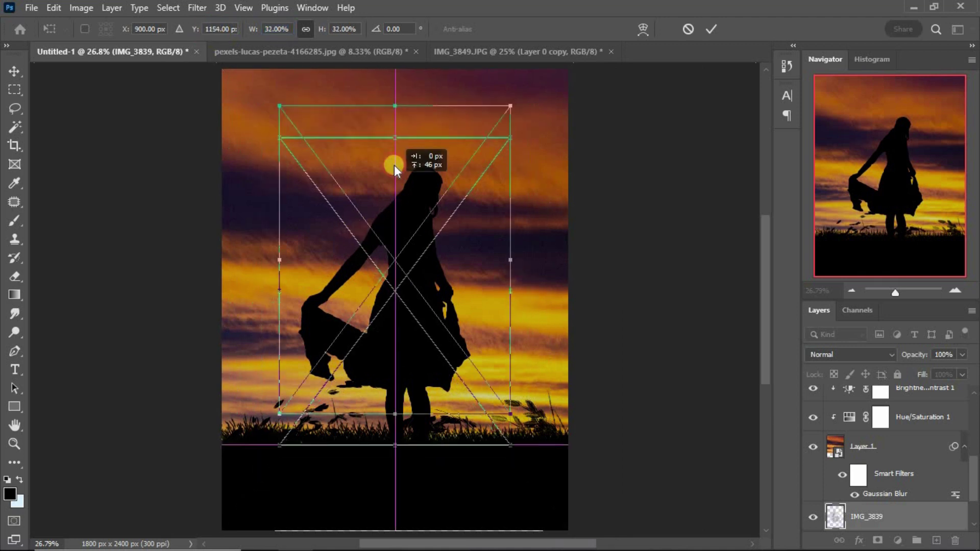
{"action": "left_click", "coordinate": [716, 28]}
{"action": "left_click_drag", "start_coordinate": [913, 514], "coordinate": [895, 380]}
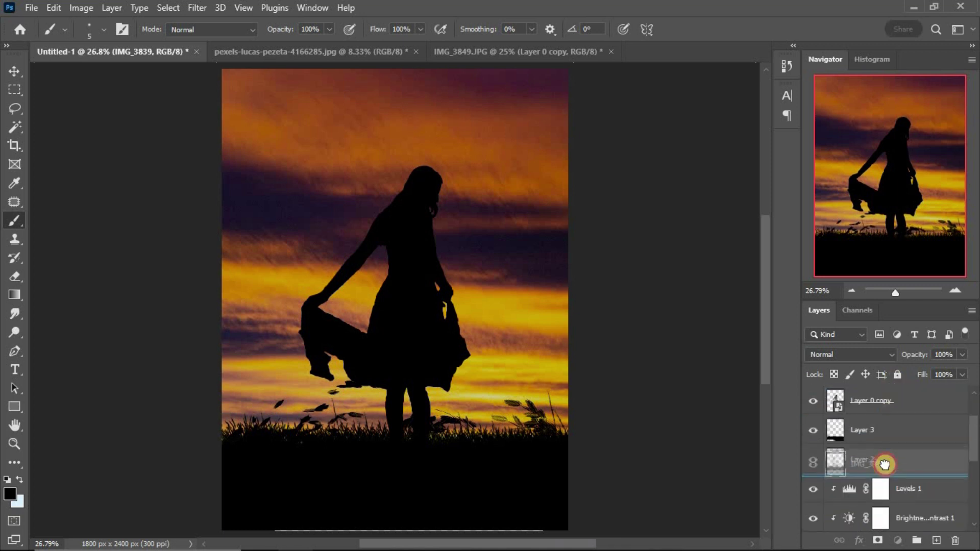
{"action": "left_click_drag", "start_coordinate": [896, 380], "coordinate": [883, 474]}
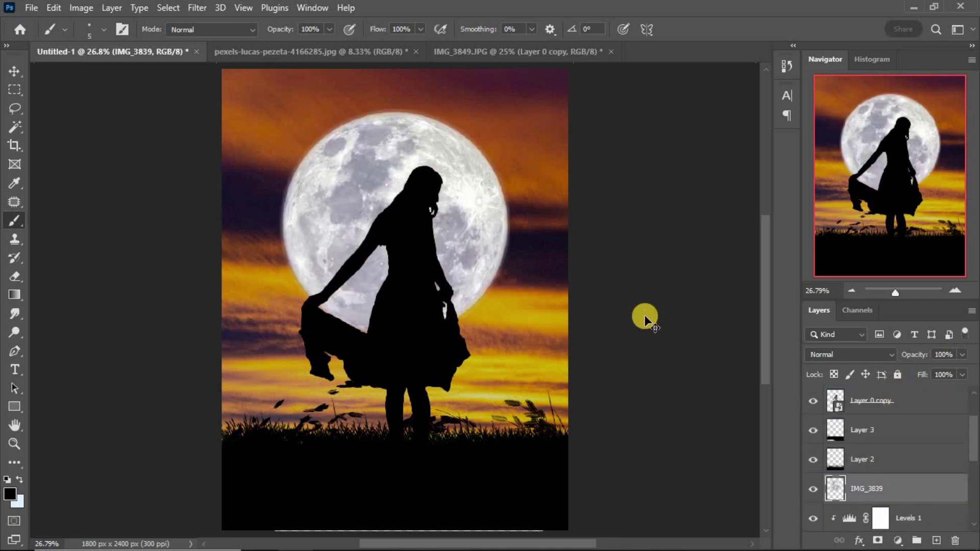
Step: Scale the moon to 68.58% and raise it behind the woman's head
{"action": "key", "text": "ctrl+t"}
{"action": "left_click_drag", "start_coordinate": [279, 103], "coordinate": [350, 179]}
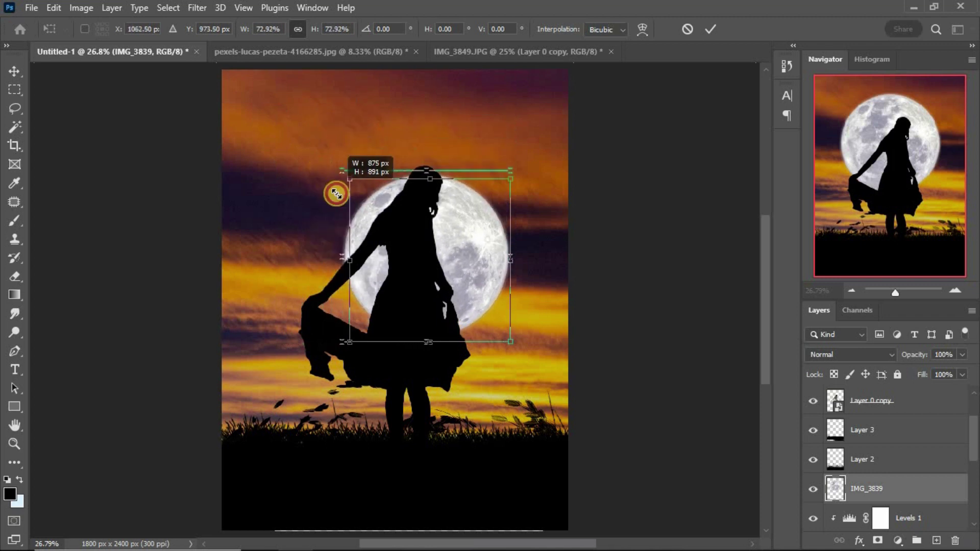
{"action": "mouse_move", "coordinate": [451, 223]}
{"action": "left_mouse_down"}
{"action": "mouse_move", "coordinate": [459, 161]}
{"action": "mouse_move", "coordinate": [436, 134]}
{"action": "left_mouse_up"}
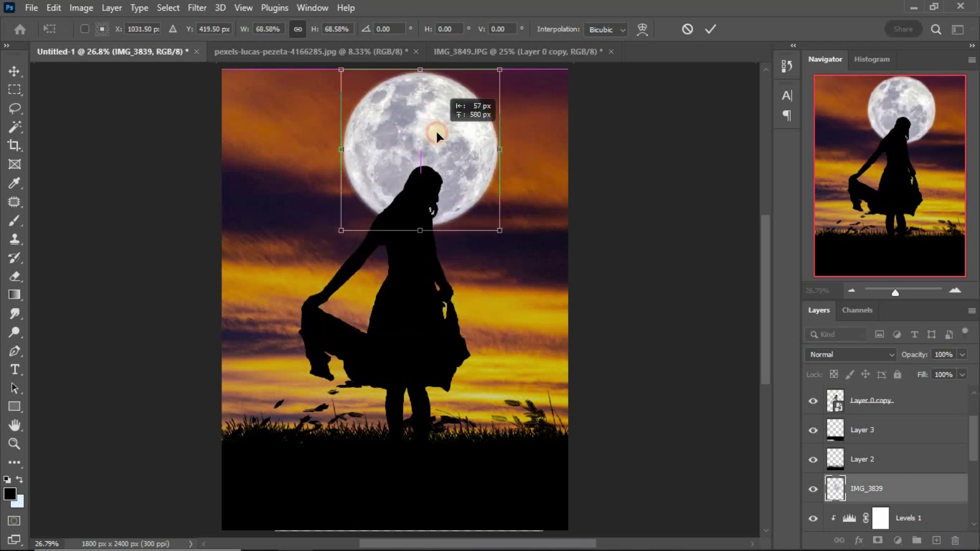
{"action": "left_click", "coordinate": [709, 29]}
Step: Add a clipped Hue/Saturation adjustment with Saturation -100 to turn the moon grey
{"action": "key", "text": "b"}
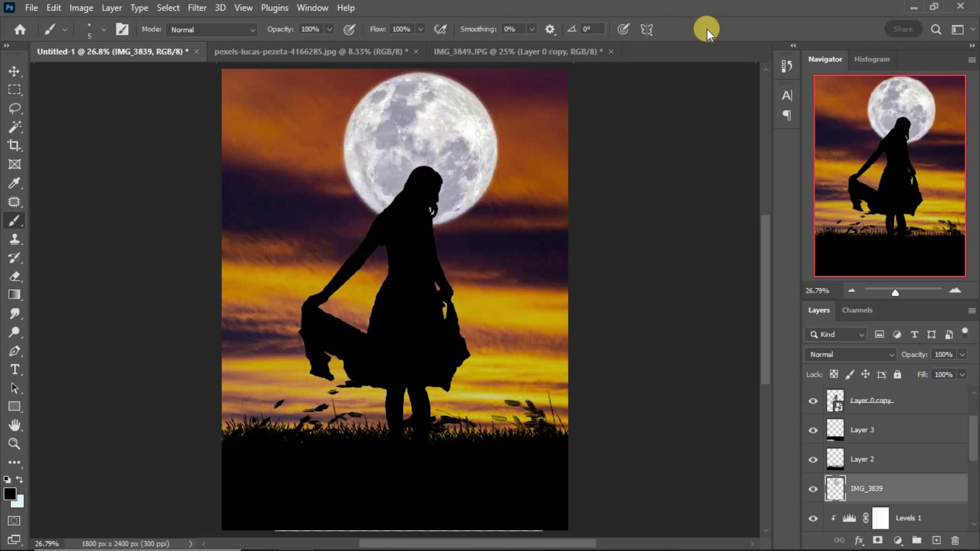
{"action": "left_click", "coordinate": [901, 537]}
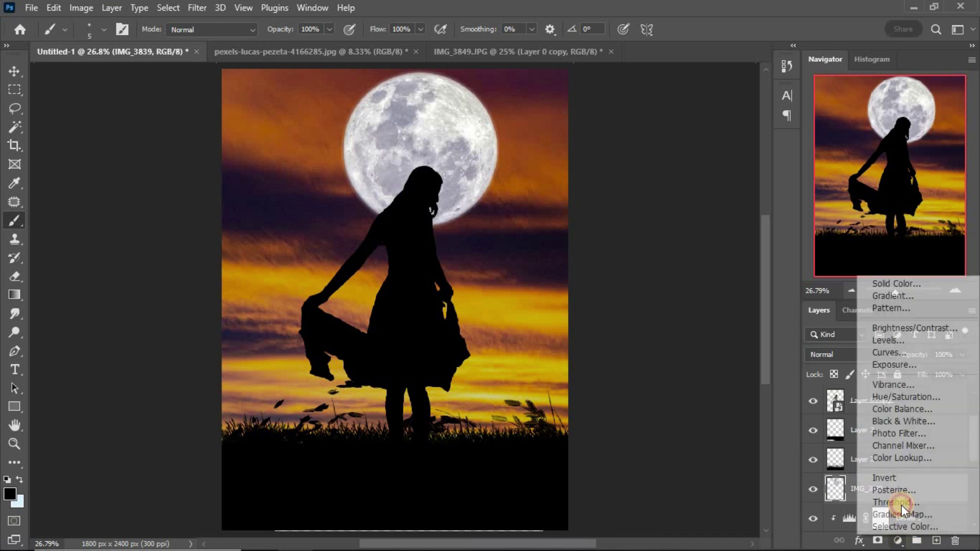
{"action": "left_click", "coordinate": [902, 396]}
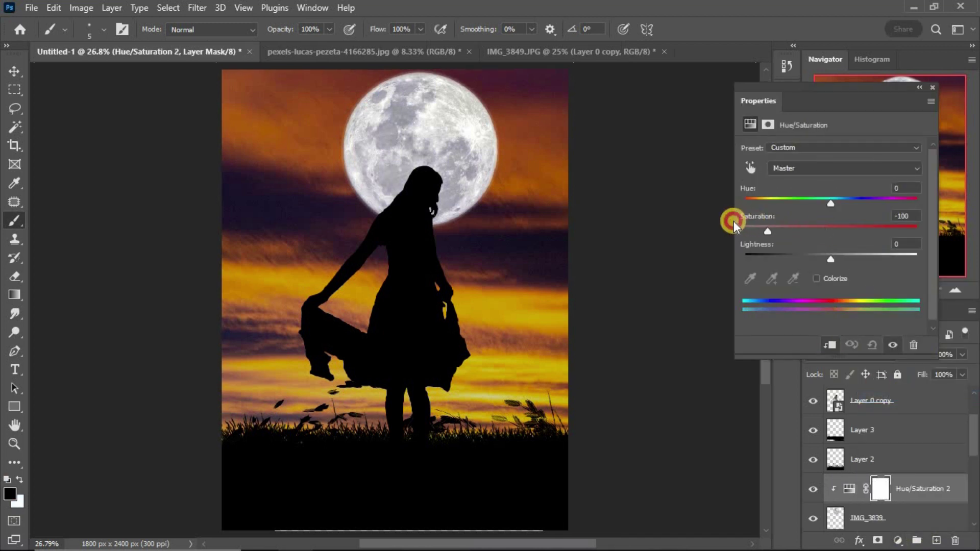
Step: Add a clipped Brightness/Contrast adjustment with Brightness 50 to whiten the moon
{"action": "left_click", "coordinate": [927, 86]}
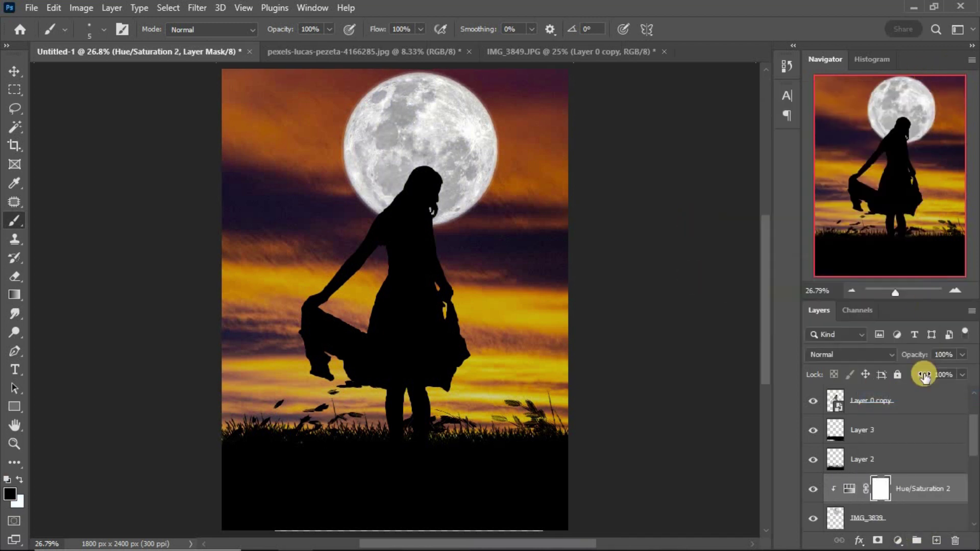
{"action": "left_click", "coordinate": [893, 542]}
{"action": "left_click", "coordinate": [912, 275]}
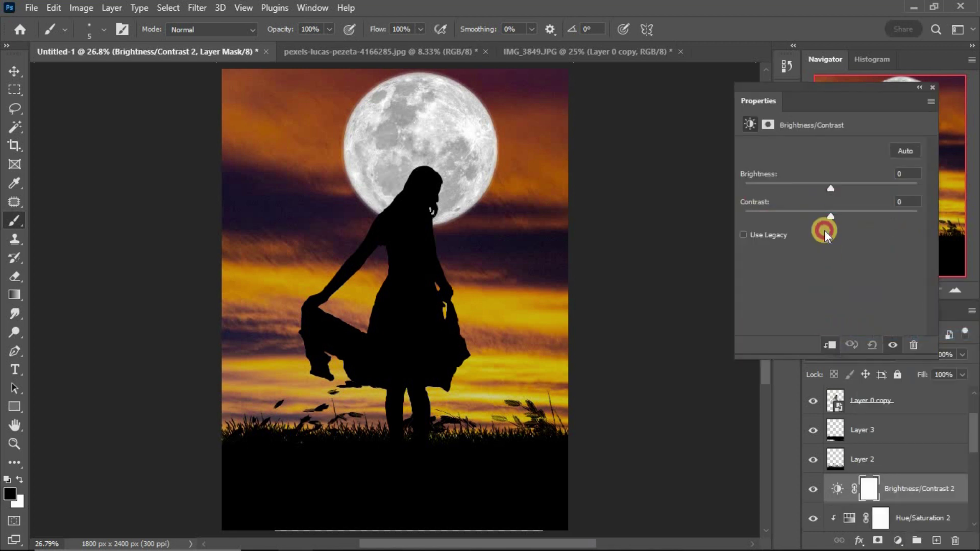
{"action": "left_click_drag", "start_coordinate": [829, 187], "coordinate": [859, 189]}
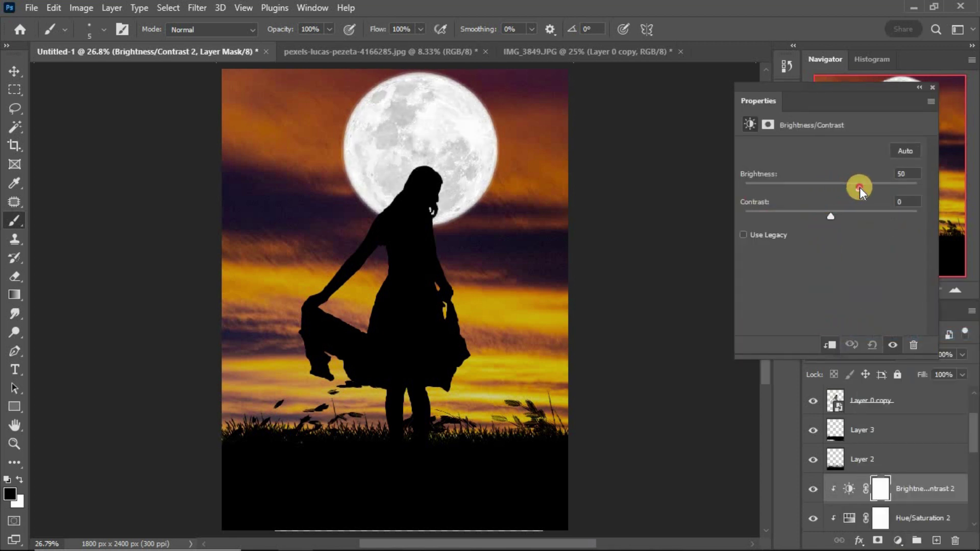
{"action": "left_click", "coordinate": [934, 90]}
{"action": "scroll", "coordinate": [956, 449], "scroll_direction": "down", "scroll_amount": 2}
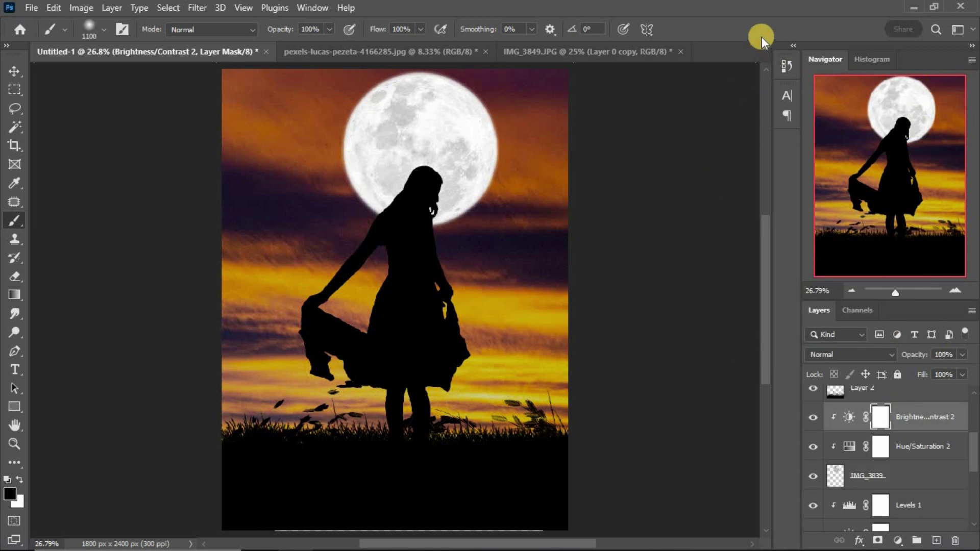
{"action": "left_click", "coordinate": [14, 70]}
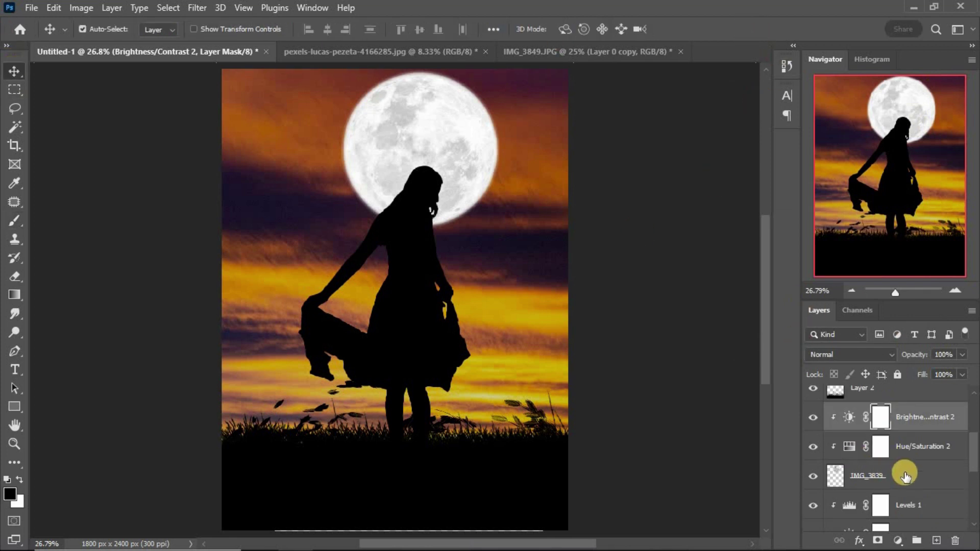
Step: Give IMG_3839 a white Outer Glow: Spread 4%, Size 150 px, Range 100%, Opacity 75%
{"action": "left_click", "coordinate": [905, 476]}
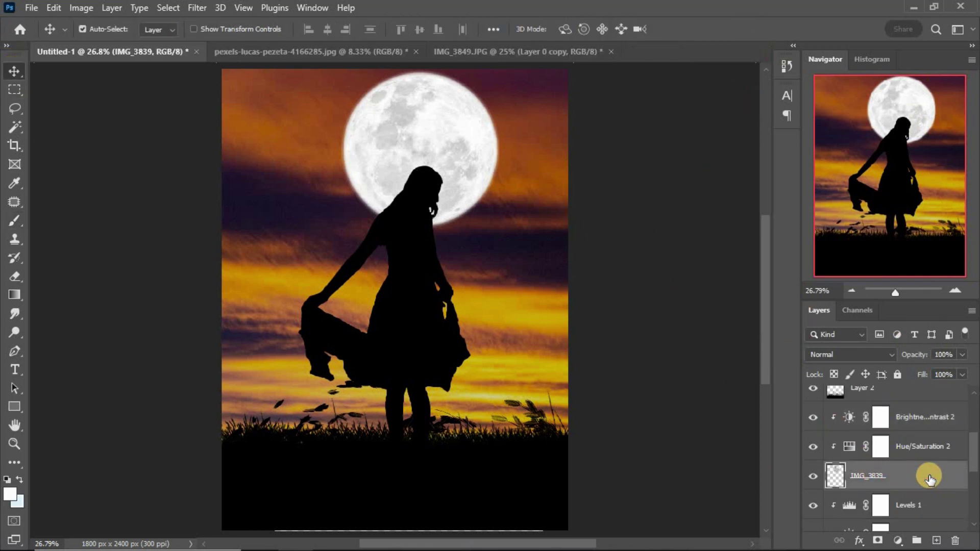
{"action": "double_click", "coordinate": [929, 479]}
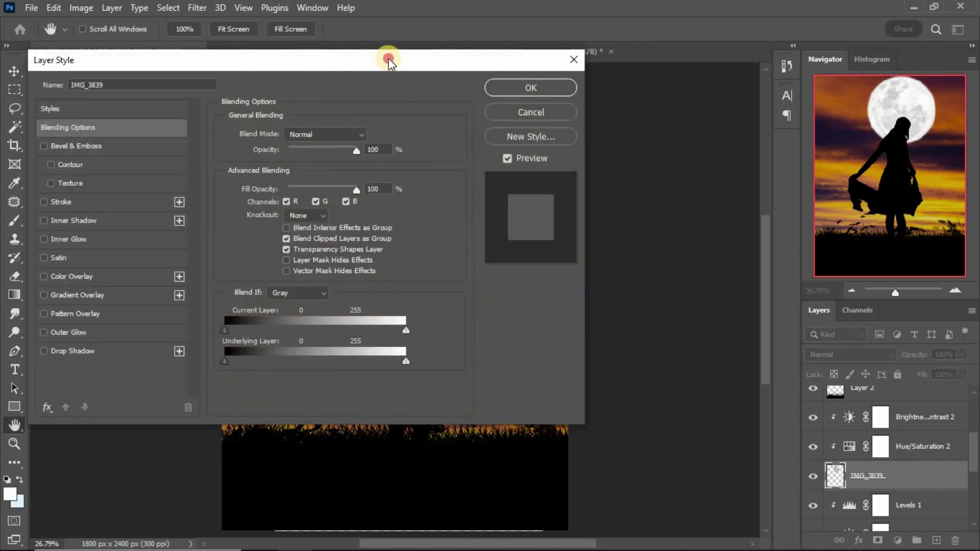
{"action": "left_click_drag", "start_coordinate": [389, 60], "coordinate": [921, 79]}
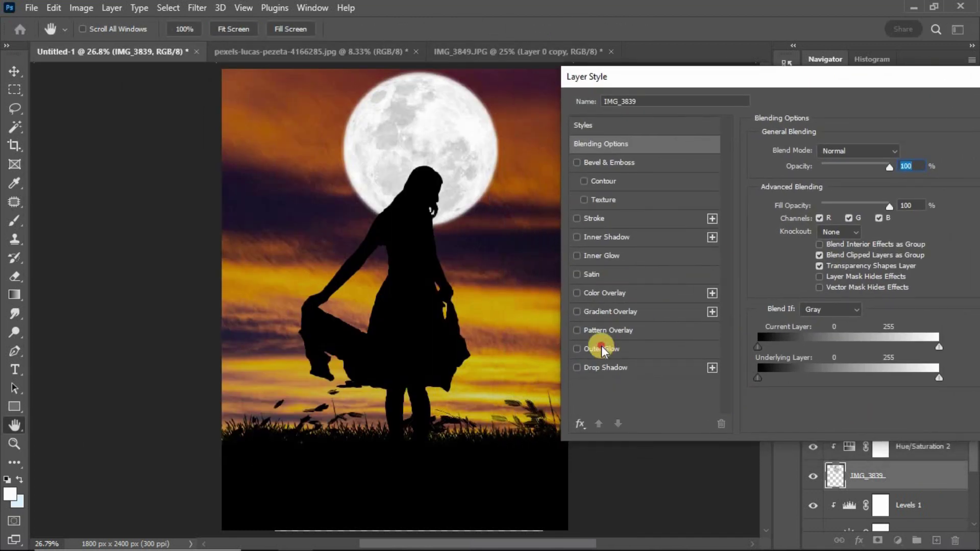
{"action": "left_click", "coordinate": [604, 351]}
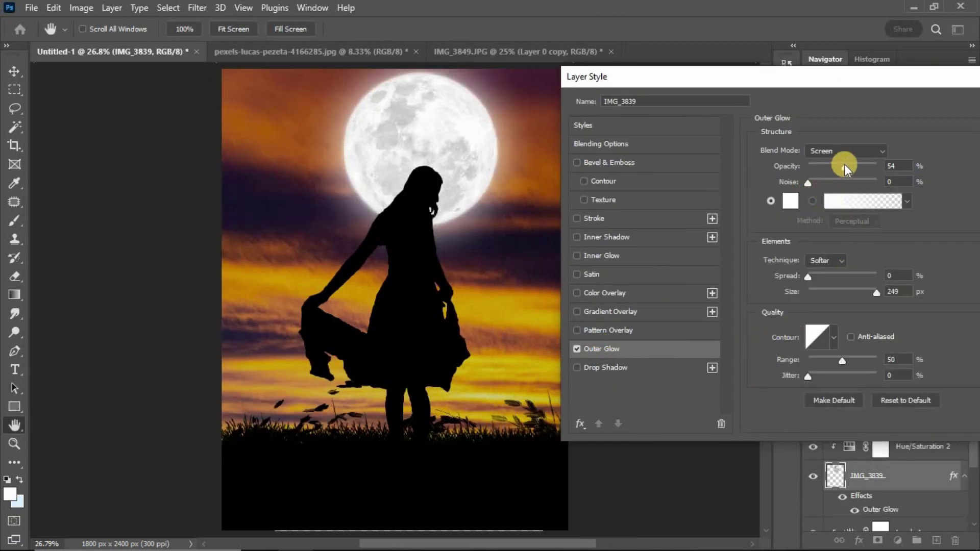
{"action": "mouse_move", "coordinate": [810, 280]}
{"action": "left_mouse_down"}
{"action": "mouse_move", "coordinate": [830, 277]}
{"action": "mouse_move", "coordinate": [811, 275]}
{"action": "left_mouse_up"}
{"action": "mouse_move", "coordinate": [871, 293]}
{"action": "left_mouse_down"}
{"action": "mouse_move", "coordinate": [833, 289]}
{"action": "mouse_move", "coordinate": [856, 296]}
{"action": "left_mouse_up"}
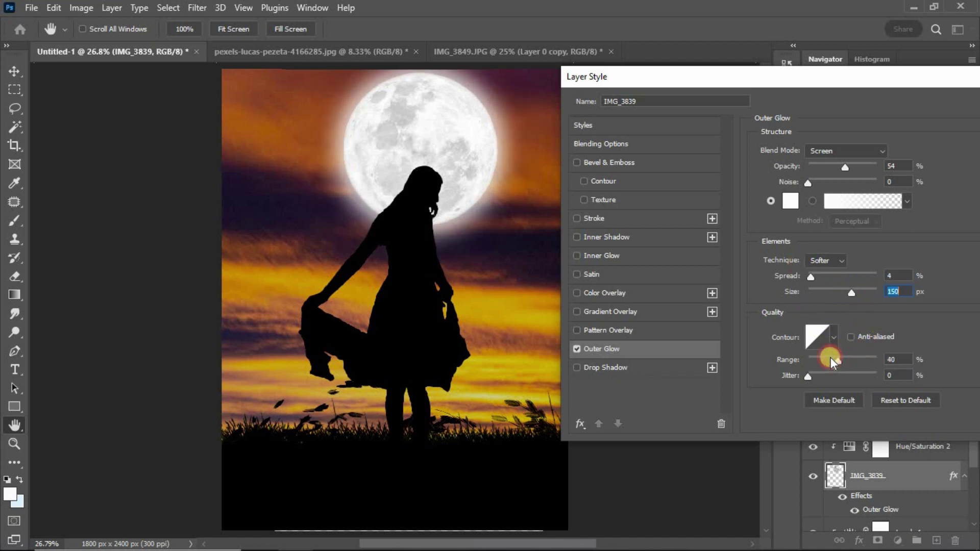
{"action": "mouse_move", "coordinate": [831, 359]}
{"action": "left_mouse_down"}
{"action": "mouse_move", "coordinate": [820, 357]}
{"action": "mouse_move", "coordinate": [884, 359]}
{"action": "mouse_move", "coordinate": [877, 353]}
{"action": "left_mouse_up"}
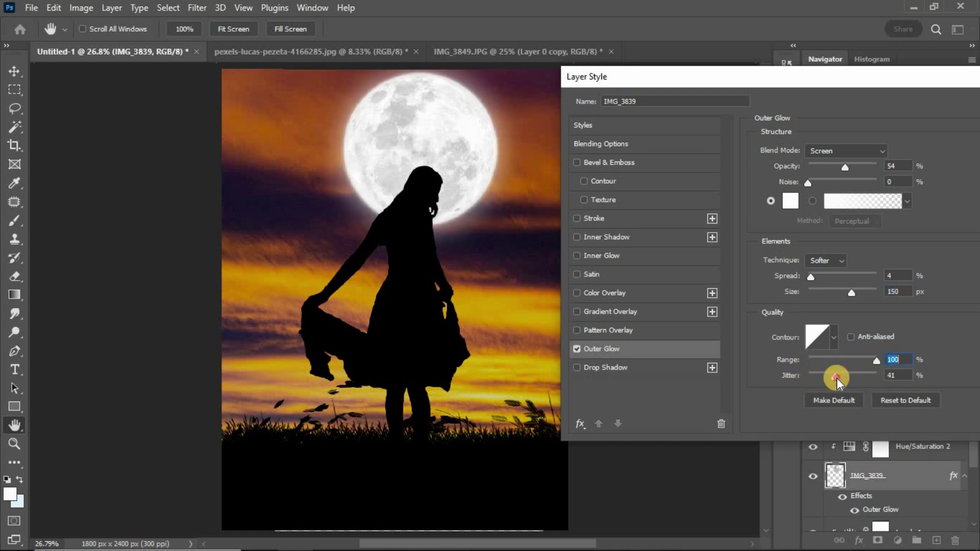
{"action": "left_click", "coordinate": [809, 377]}
{"action": "left_click_drag", "start_coordinate": [841, 168], "coordinate": [860, 166]}
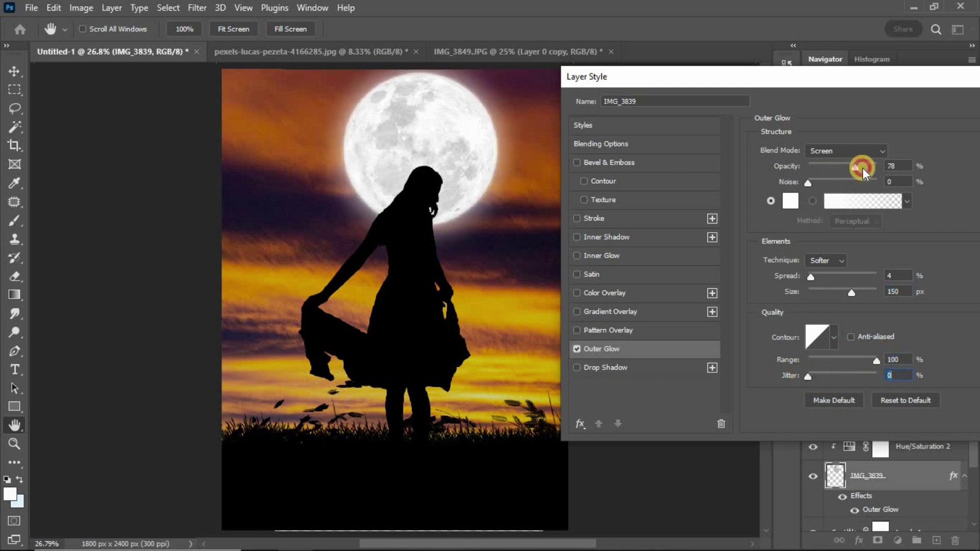
{"action": "left_click_drag", "start_coordinate": [903, 77], "coordinate": [853, 87]}
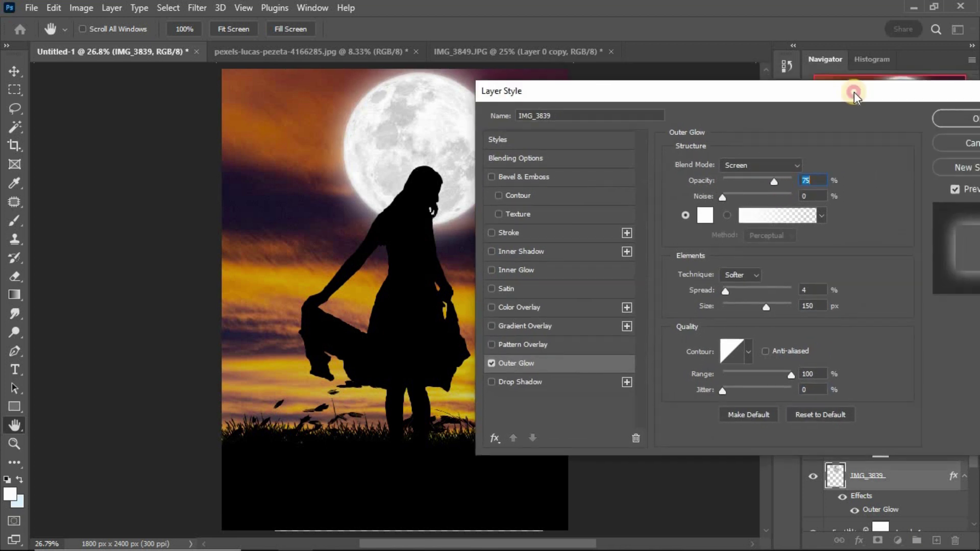
{"action": "left_click", "coordinate": [937, 117]}
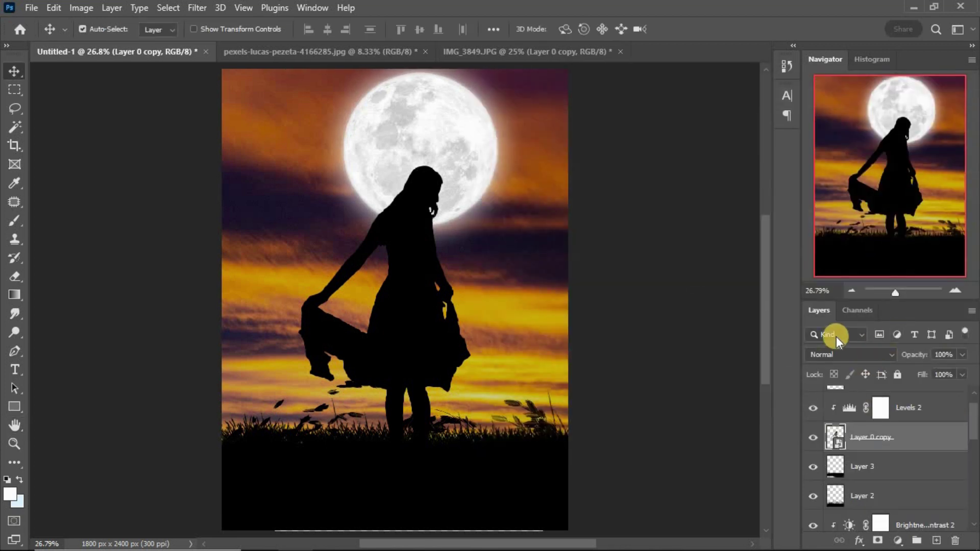
Step: Add a new empty layer above Layer 3
{"action": "left_click", "coordinate": [911, 420]}
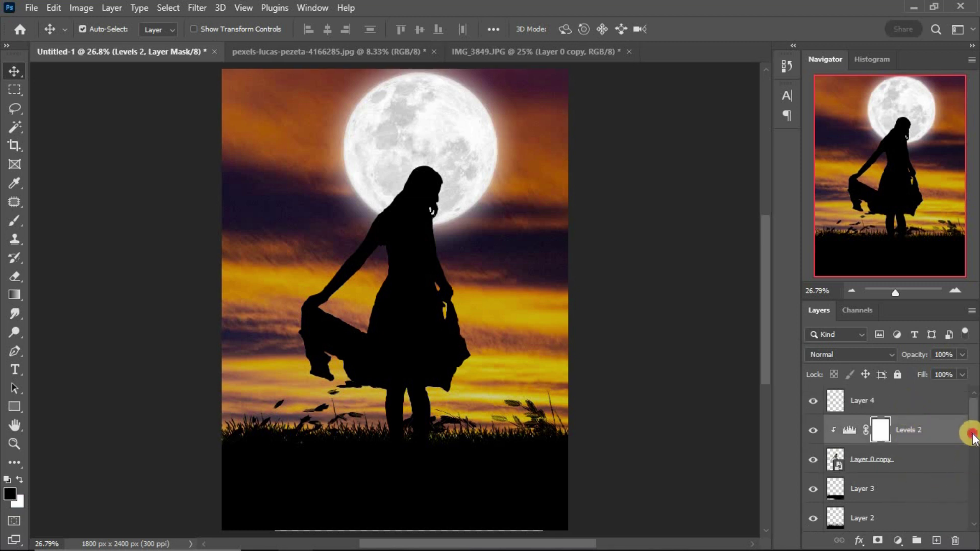
{"action": "scroll", "coordinate": [949, 439], "scroll_direction": "down", "scroll_amount": 2}
{"action": "left_click", "coordinate": [919, 438]}
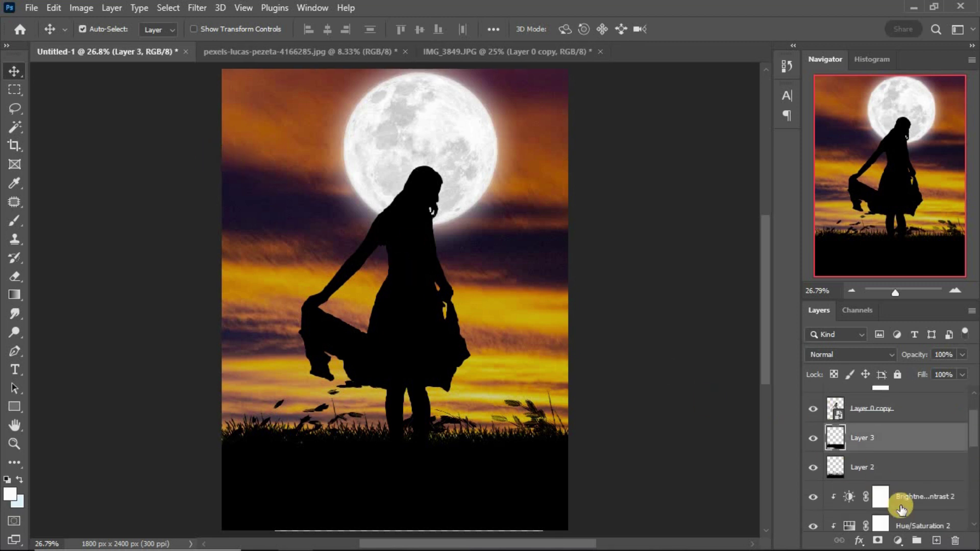
{"action": "left_click", "coordinate": [936, 541]}
Step: Choose a flying-bird brush from the 30_flying_birds set
{"action": "left_click", "coordinate": [14, 220]}
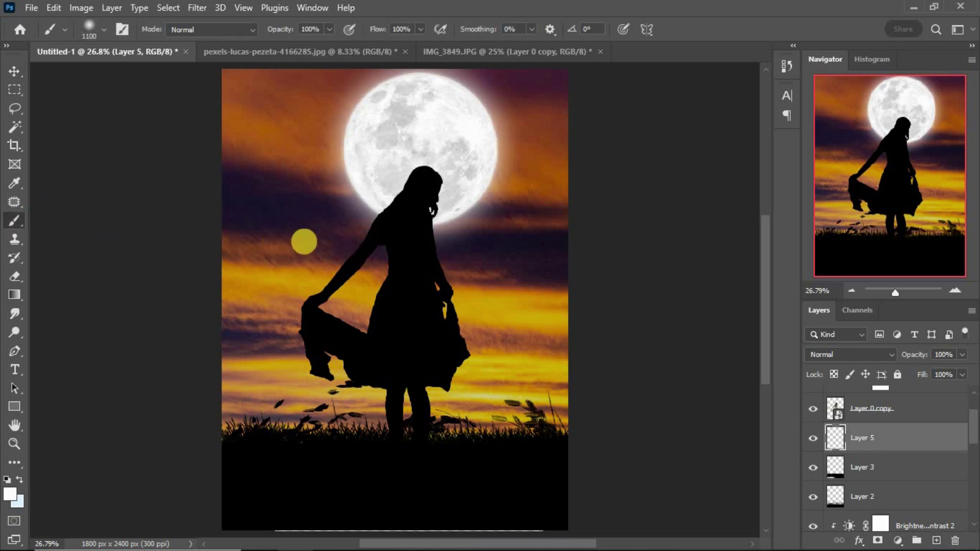
{"action": "right_click", "coordinate": [303, 242]}
{"action": "scroll", "coordinate": [383, 390], "scroll_direction": "up", "scroll_amount": 2}
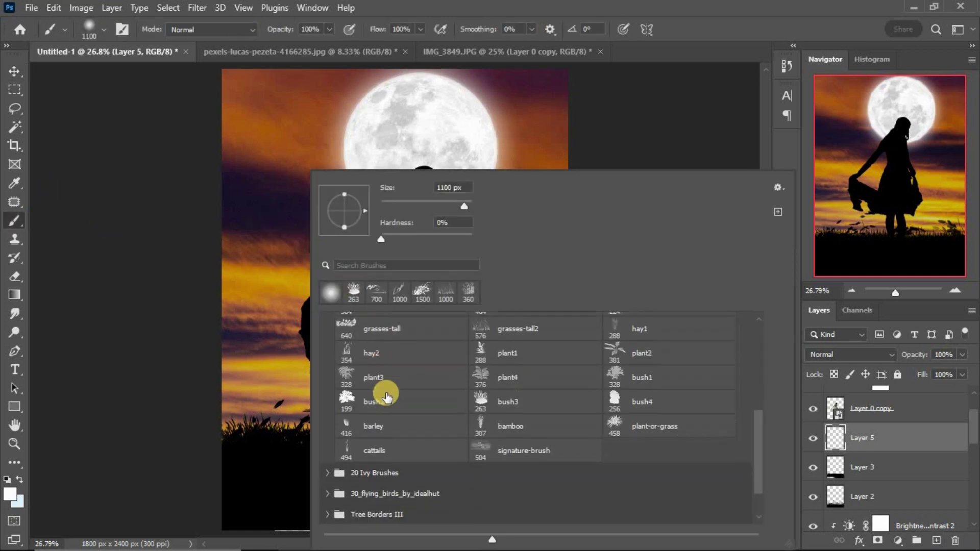
{"action": "scroll", "coordinate": [386, 397], "scroll_direction": "down", "scroll_amount": 3}
{"action": "left_click", "coordinate": [327, 445]}
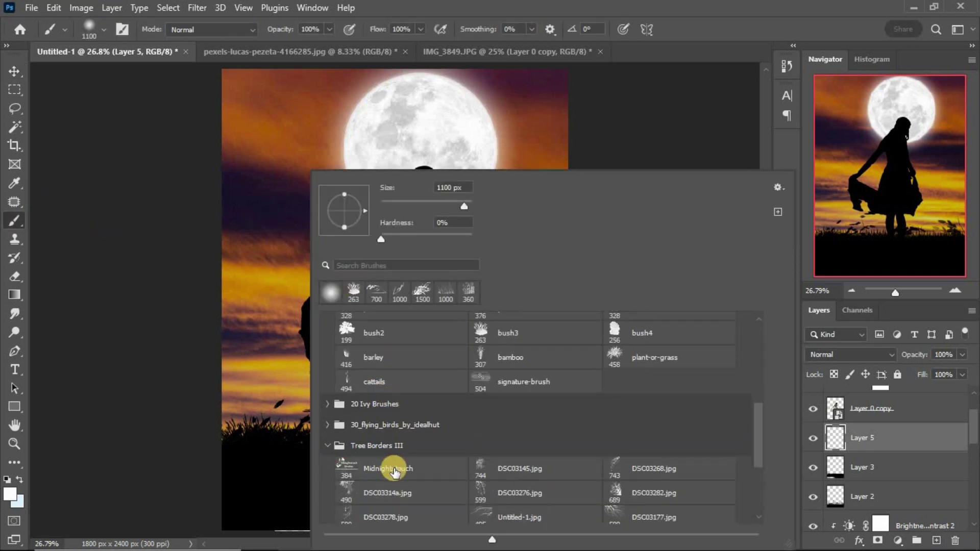
{"action": "scroll", "coordinate": [363, 480], "scroll_direction": "down", "scroll_amount": 1}
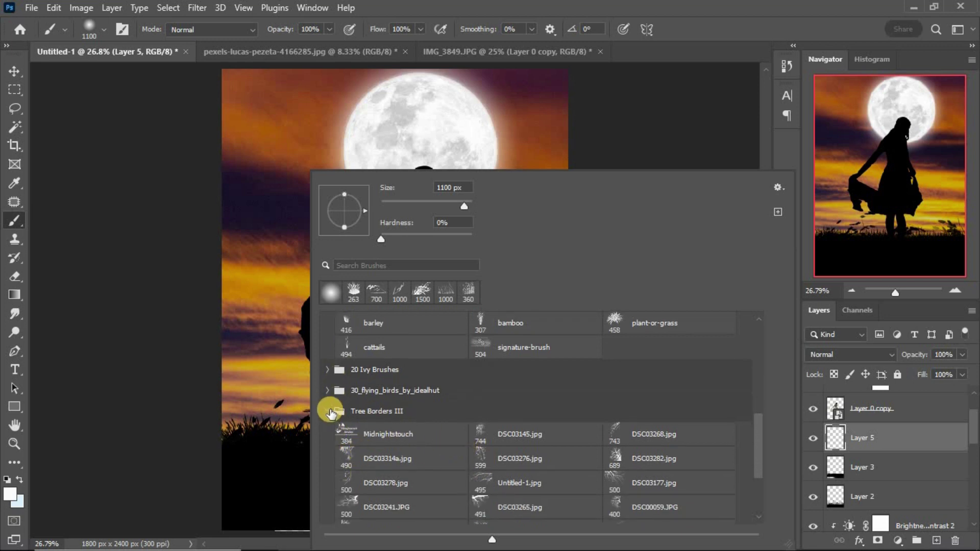
{"action": "scroll", "coordinate": [331, 411], "scroll_direction": "down", "scroll_amount": 4}
{"action": "scroll", "coordinate": [327, 439], "scroll_direction": "down", "scroll_amount": 1}
{"action": "scroll", "coordinate": [325, 462], "scroll_direction": "up", "scroll_amount": 3}
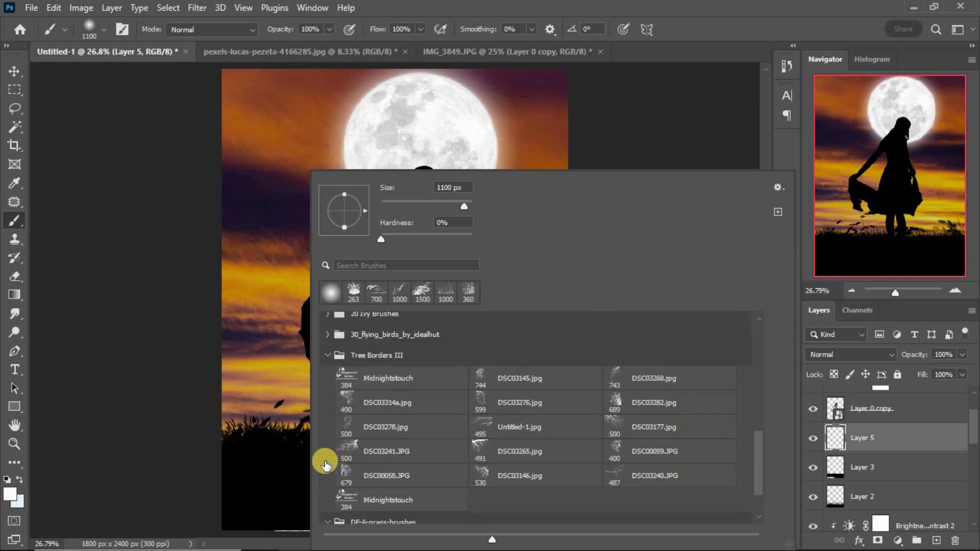
{"action": "scroll", "coordinate": [325, 461], "scroll_direction": "up", "scroll_amount": 1}
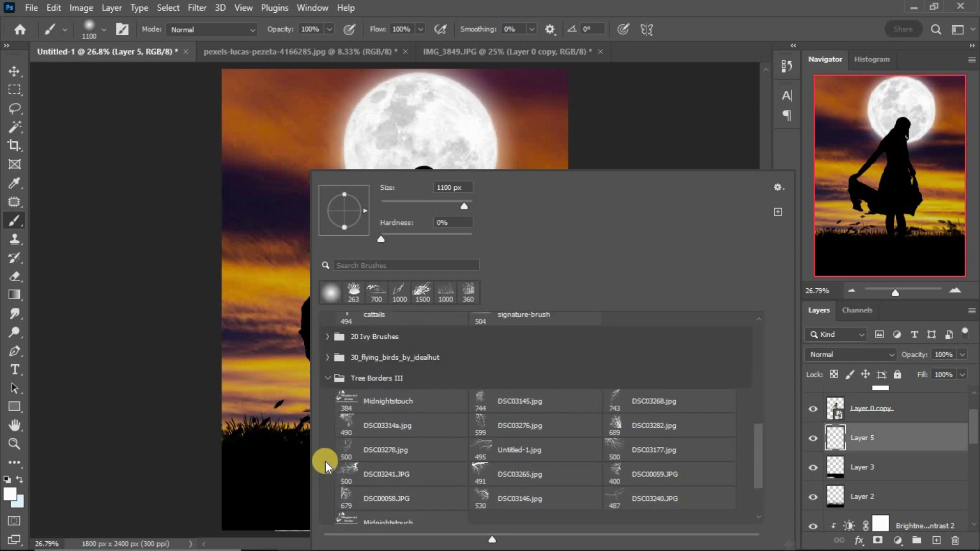
{"action": "left_click", "coordinate": [328, 369]}
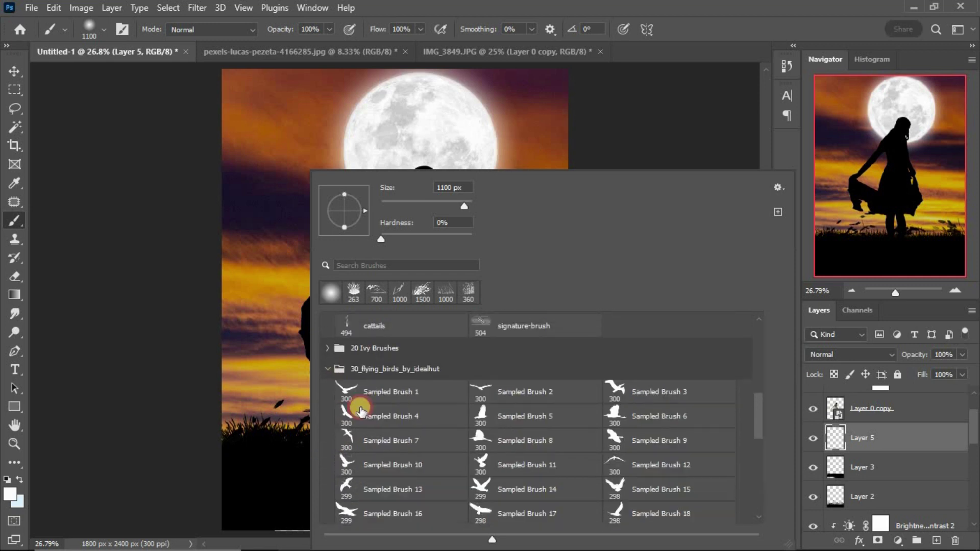
{"action": "left_click", "coordinate": [512, 390]}
{"action": "left_click", "coordinate": [671, 53]}
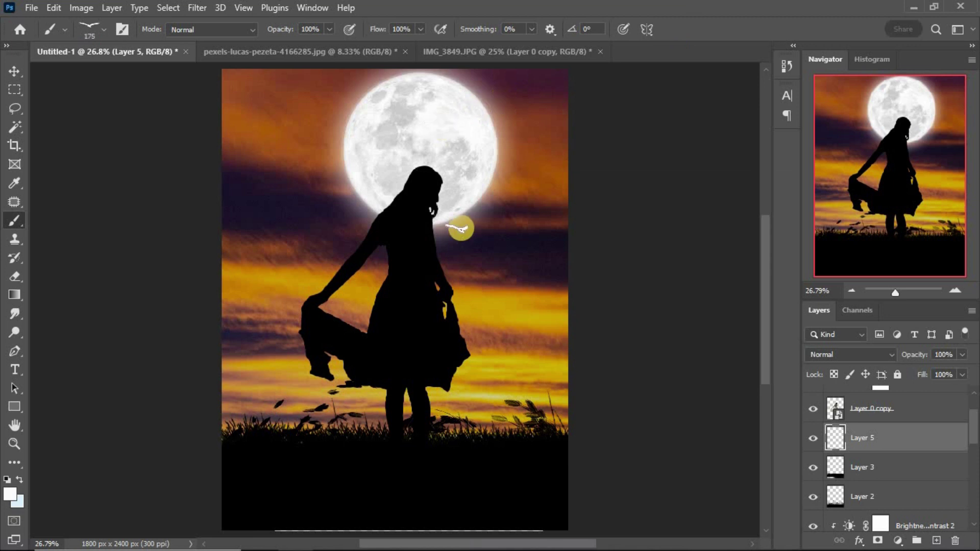
Step: Set the foreground to black and stamp birds over the upper right of the moon
{"action": "left_click", "coordinate": [7, 492]}
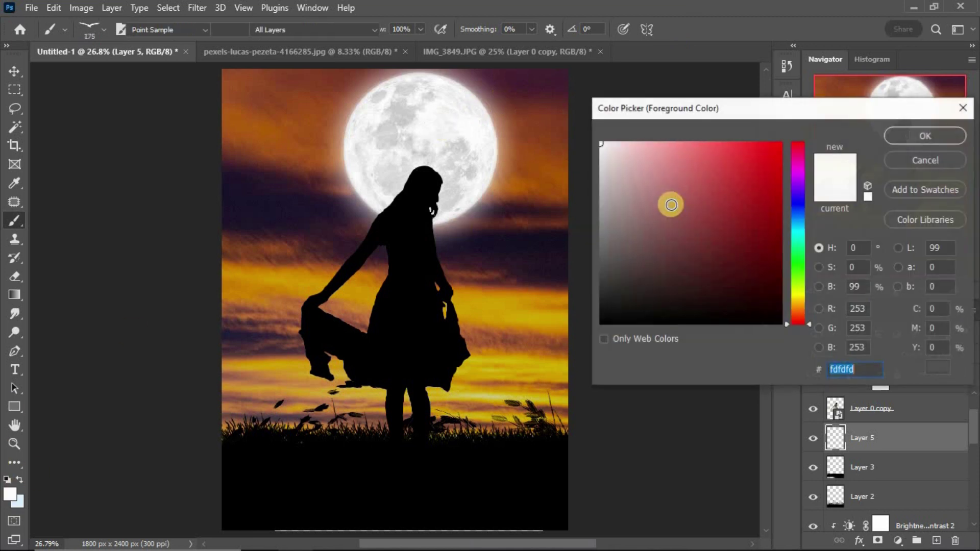
{"action": "left_click", "coordinate": [893, 137]}
{"action": "left_click", "coordinate": [459, 120]}
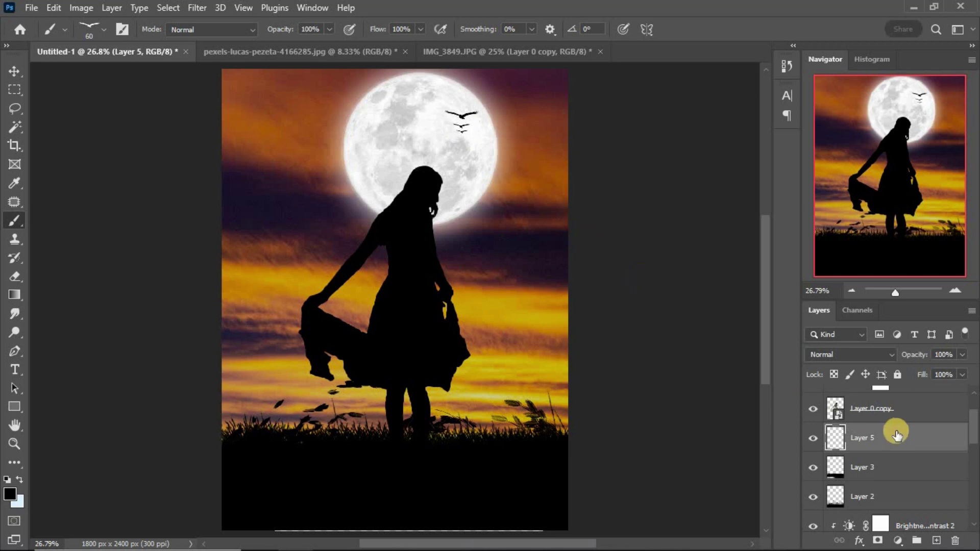
Step: Add Layer 6 and choose the DSC03146.jpg tree-border brush
{"action": "left_click", "coordinate": [936, 540]}
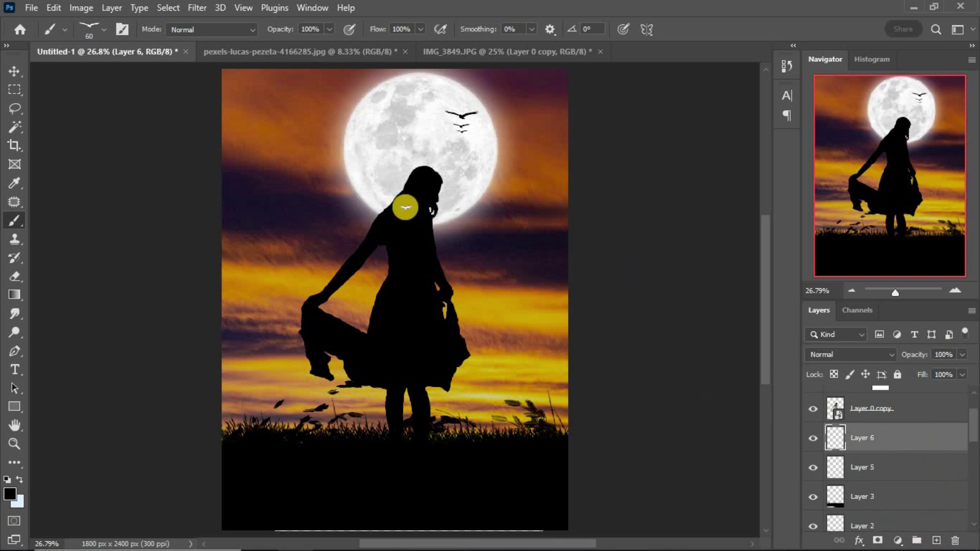
{"action": "right_click", "coordinate": [405, 208]}
{"action": "left_click", "coordinate": [428, 369]}
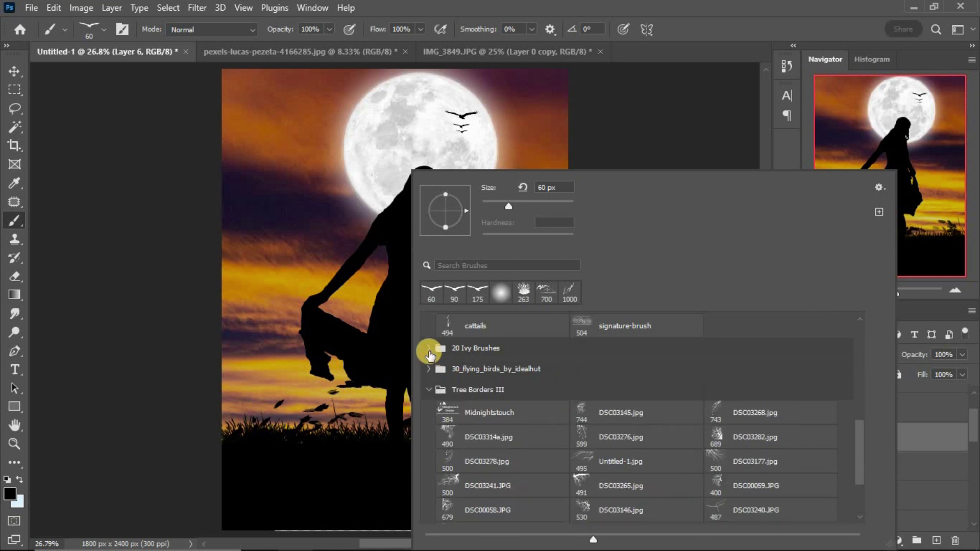
{"action": "left_click", "coordinate": [427, 348]}
{"action": "left_click", "coordinate": [428, 347]}
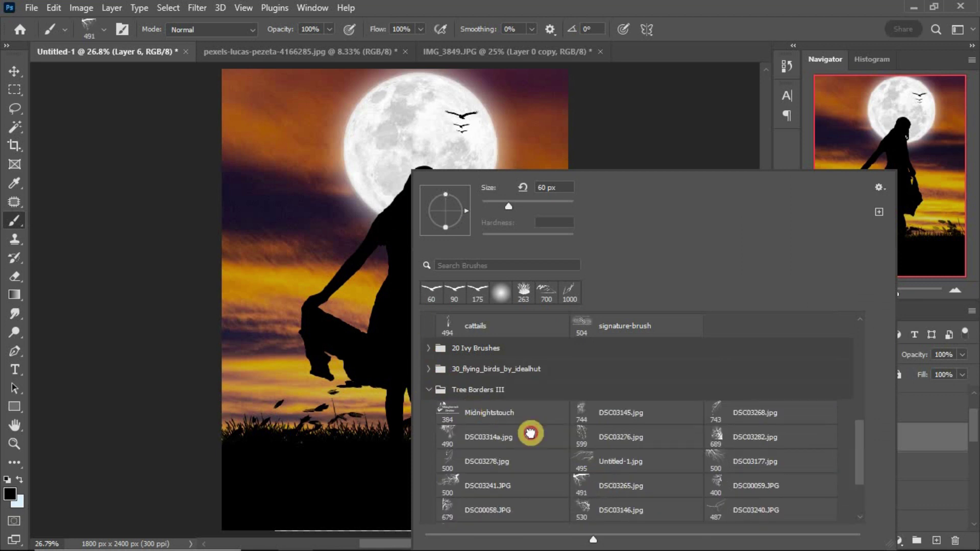
{"action": "left_click", "coordinate": [612, 511]}
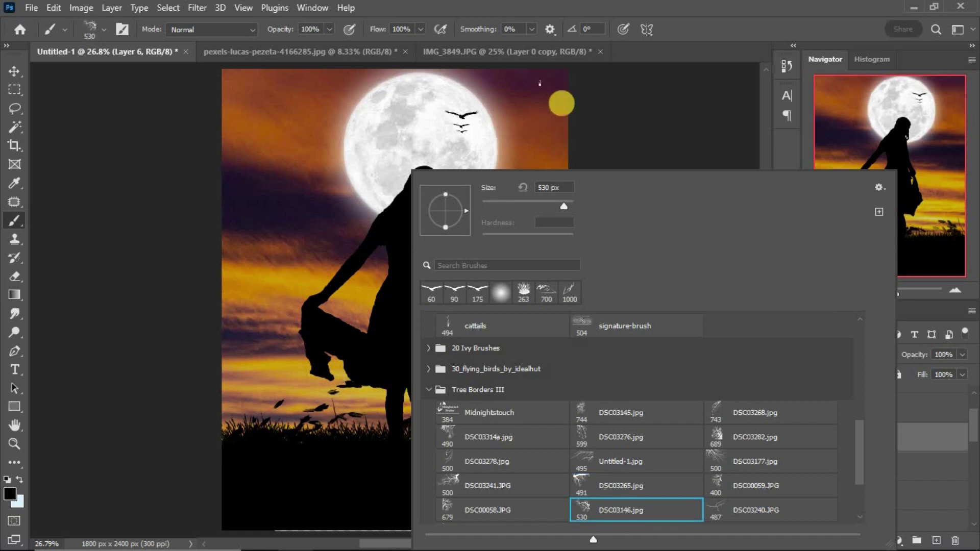
{"action": "key", "text": "Return"}
Step: Rotate the tree brush tip, enlarge it to 1100 px and stamp branches at top-left
{"action": "right_click", "coordinate": [394, 205]}
{"action": "left_click_drag", "start_coordinate": [406, 211], "coordinate": [366, 204]}
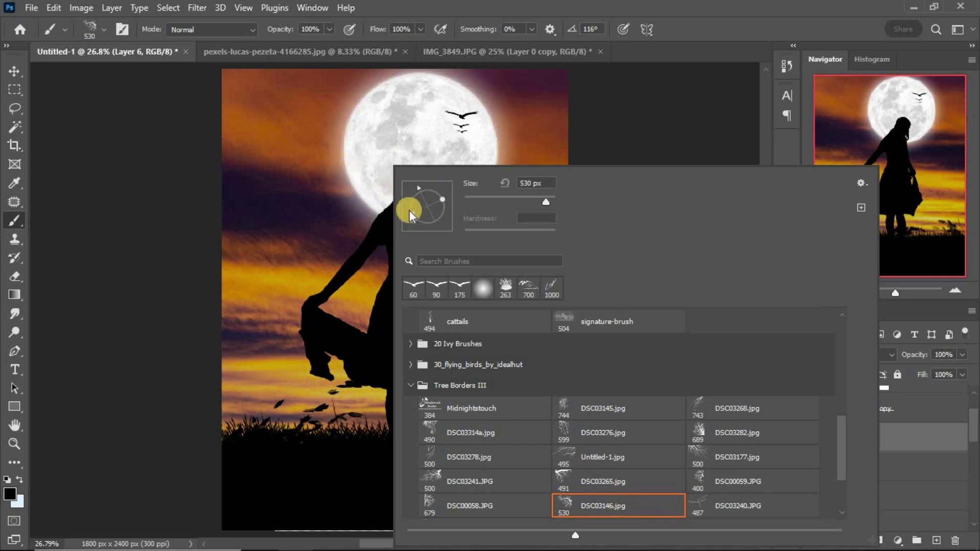
{"action": "mouse_move", "coordinate": [372, 211]}
{"action": "left_mouse_down"}
{"action": "mouse_move", "coordinate": [407, 217]}
{"action": "mouse_move", "coordinate": [323, 201]}
{"action": "left_mouse_up"}
{"action": "left_click", "coordinate": [790, 6]}
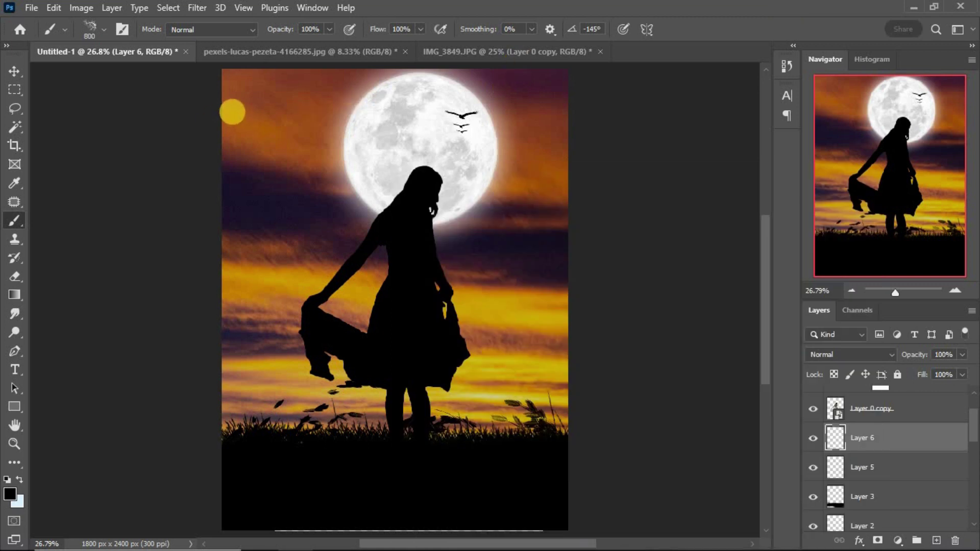
{"action": "key", "text": "bracketright"}
{"action": "key", "text": "bracketright"}
{"action": "key", "text": "bracketright"}
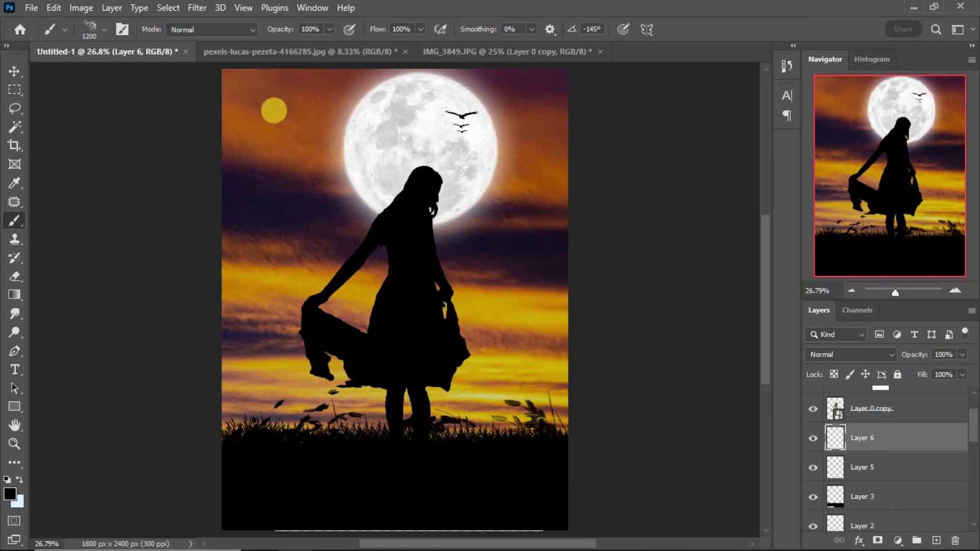
{"action": "left_click", "coordinate": [317, 125]}
{"action": "left_click", "coordinate": [274, 110]}
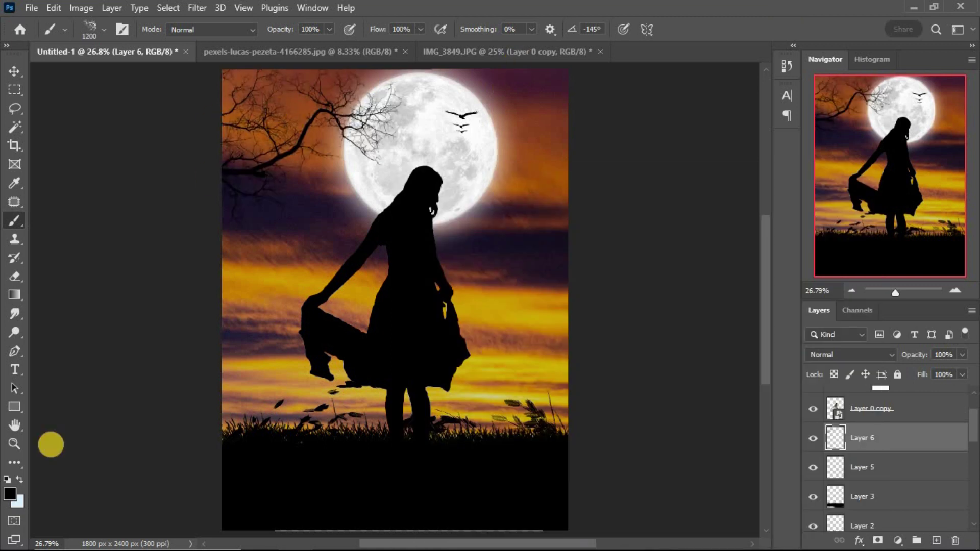
Step: Stamp tree foliage at the top right and a small tree at bottom left
{"action": "right_click", "coordinate": [468, 196]}
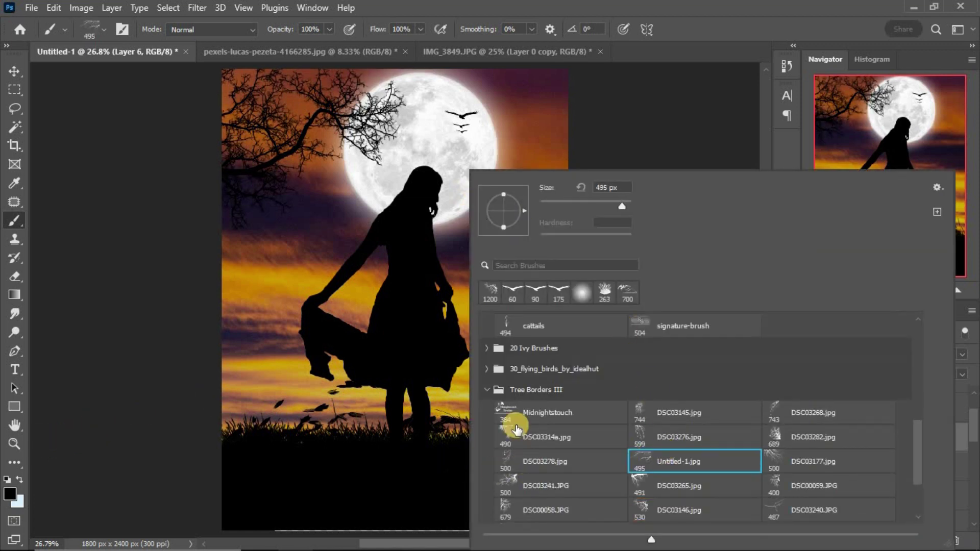
{"action": "left_click", "coordinate": [516, 429]}
{"action": "left_click", "coordinate": [731, 5]}
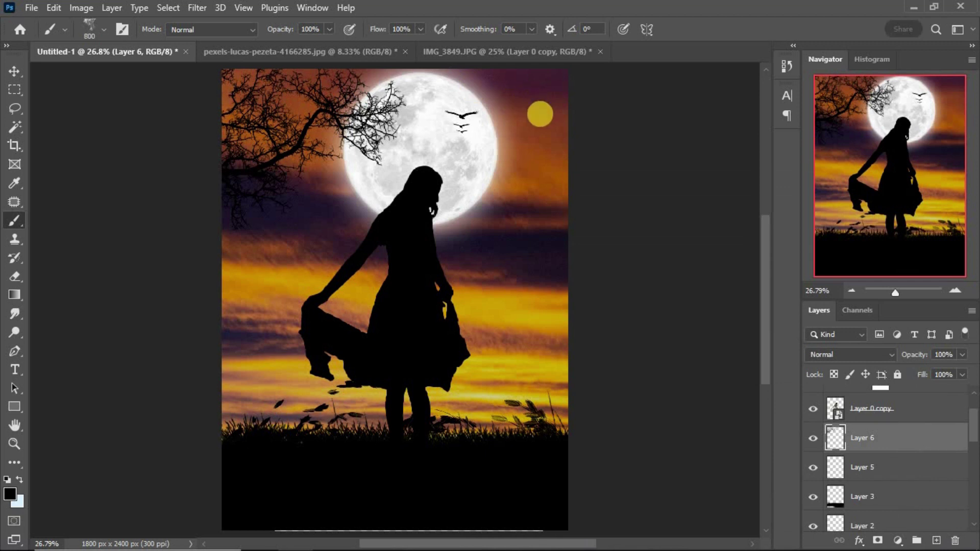
{"action": "key", "text": "bracketright"}
{"action": "key", "text": "bracketright"}
{"action": "key", "text": "bracketright"}
{"action": "left_click", "coordinate": [532, 128]}
{"action": "right_click", "coordinate": [496, 171]}
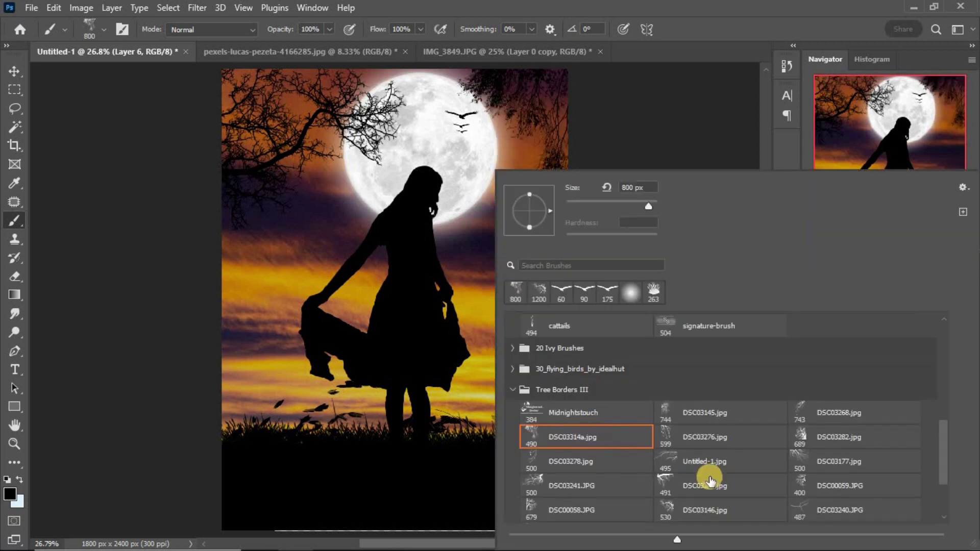
{"action": "double_click", "coordinate": [855, 437]}
{"action": "left_click", "coordinate": [255, 391]}
Step: Stamp branches along the right edge of the sky and one reaching over the moon
{"action": "right_click", "coordinate": [727, 517]}
{"action": "left_click", "coordinate": [553, 435]}
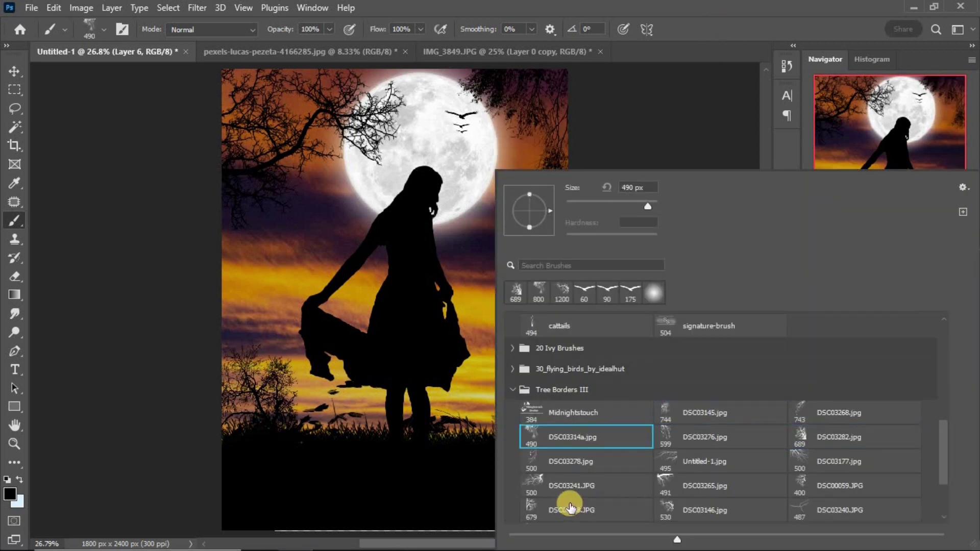
{"action": "scroll", "coordinate": [564, 507], "scroll_direction": "down", "scroll_amount": 1}
{"action": "left_click", "coordinate": [567, 487]}
{"action": "double_click", "coordinate": [844, 462]}
{"action": "left_click", "coordinate": [587, 230]}
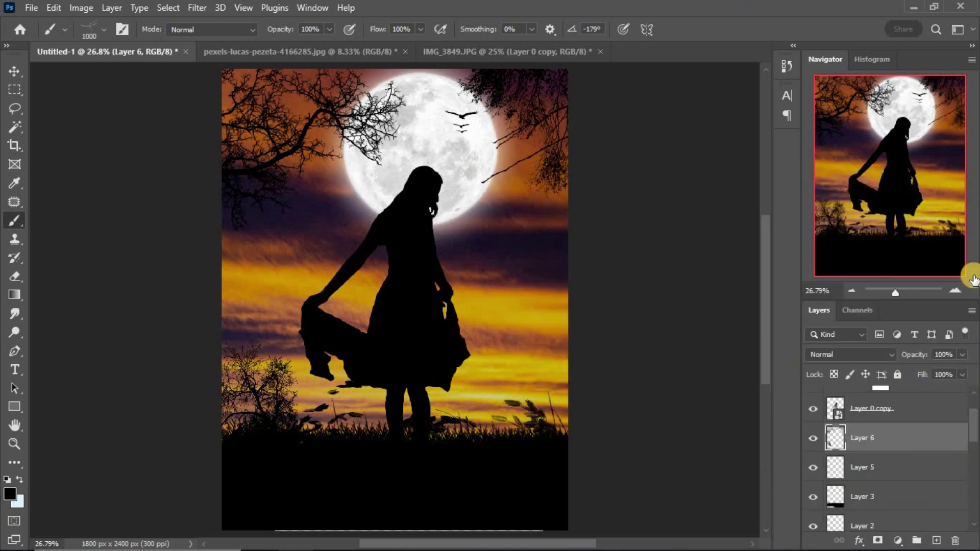
{"action": "left_click", "coordinate": [558, 144]}
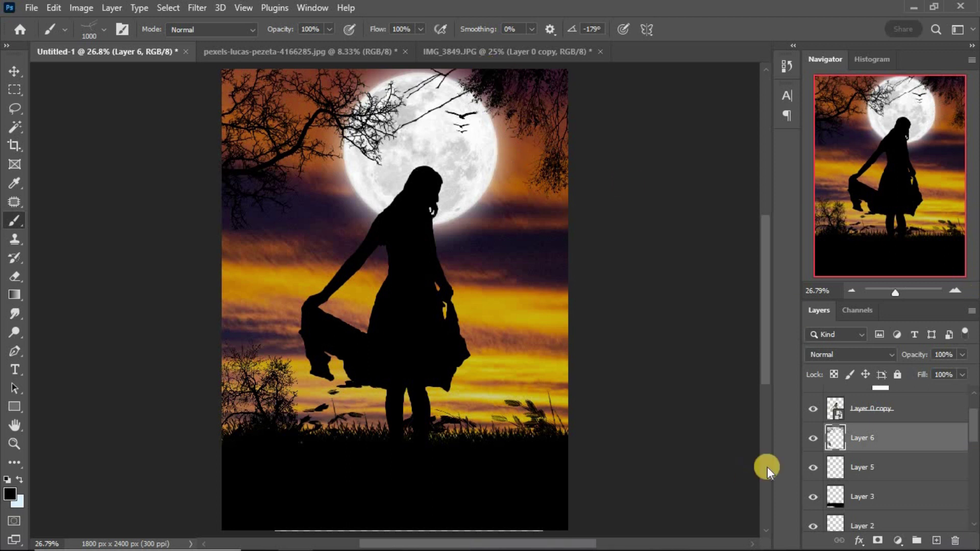
Step: Add Layer 7 and paint grass across the bottom with an SS-grasses-plants brush
{"action": "left_click", "coordinate": [936, 540]}
{"action": "right_click", "coordinate": [339, 327]}
{"action": "scroll", "coordinate": [658, 433], "scroll_direction": "up", "scroll_amount": 1}
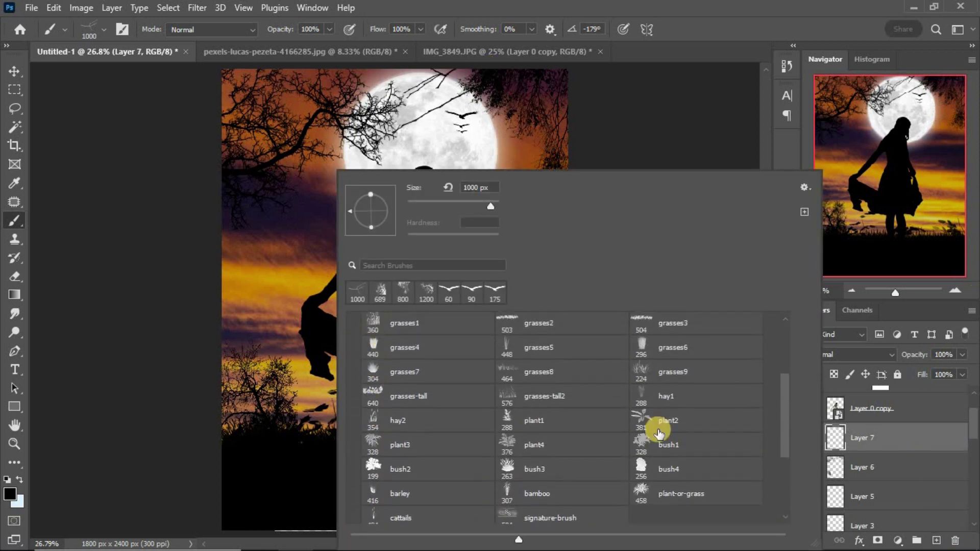
{"action": "double_click", "coordinate": [659, 433]}
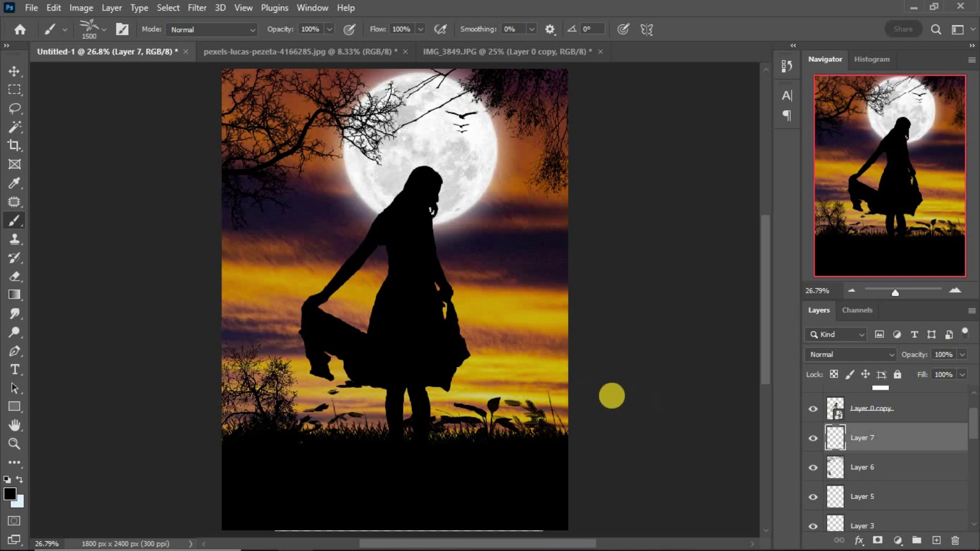
{"action": "right_click", "coordinate": [649, 449]}
{"action": "double_click", "coordinate": [628, 429]}
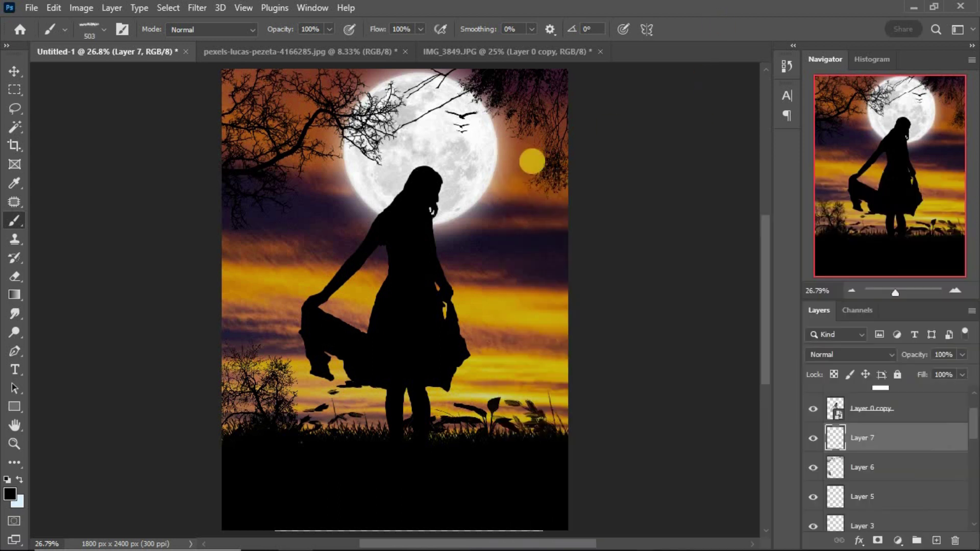
{"action": "right_click", "coordinate": [532, 162]}
{"action": "key", "text": "Return"}
{"action": "left_click_drag", "start_coordinate": [400, 437], "coordinate": [617, 543]}
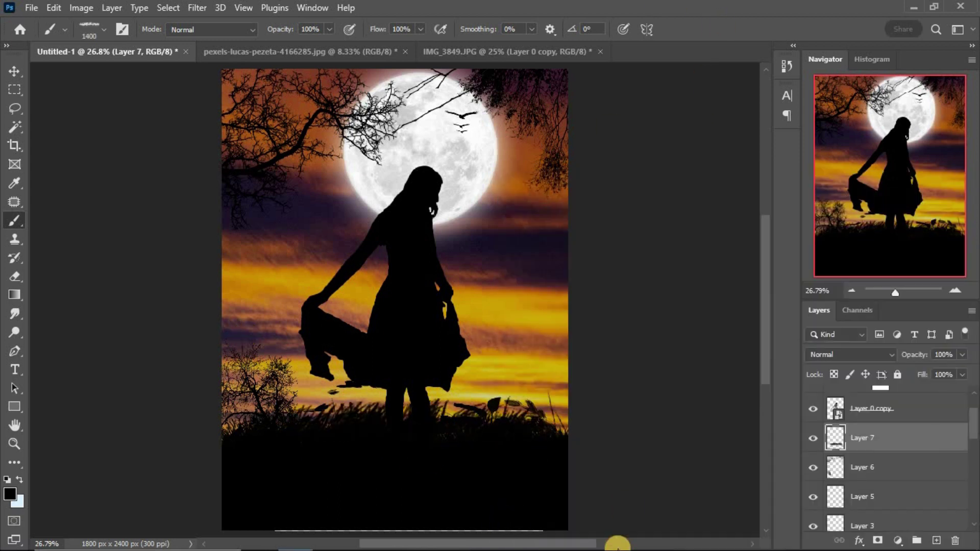
Step: Stamp large leafy plant silhouettes at the lower right, redoing an oversized first stamp
{"action": "right_click", "coordinate": [617, 319]}
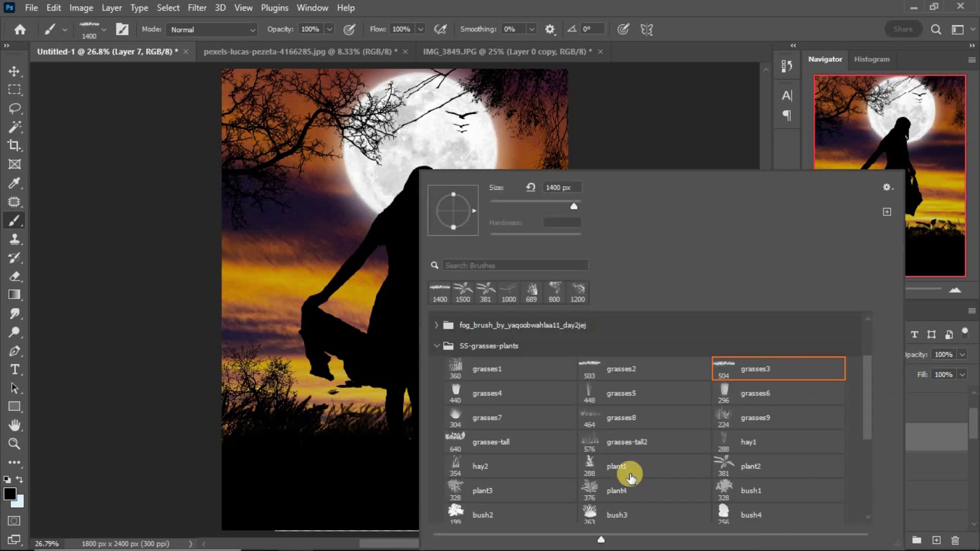
{"action": "double_click", "coordinate": [631, 477]}
{"action": "left_click", "coordinate": [509, 381]}
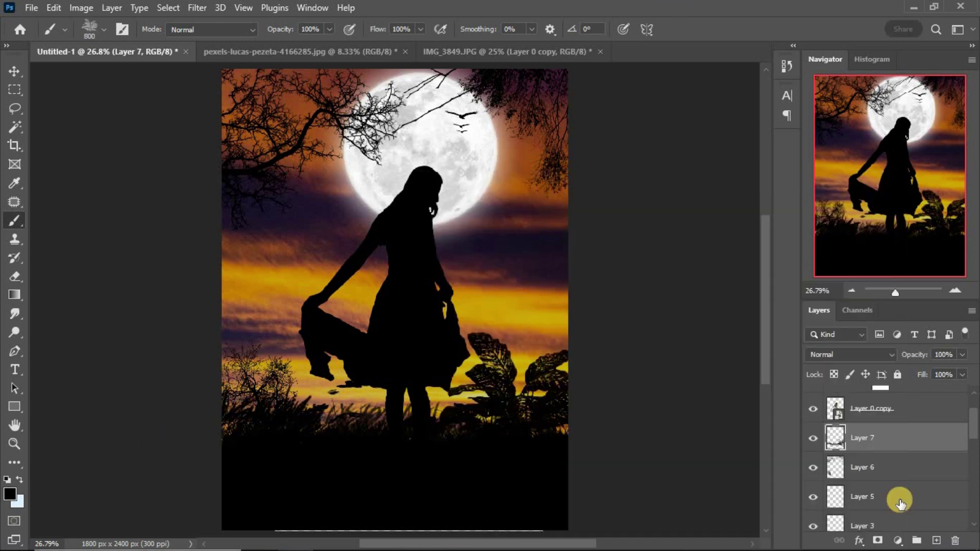
{"action": "key", "text": "ctrl+z"}
{"action": "key", "text": "ctrl+z"}
{"action": "right_click", "coordinate": [510, 408]}
{"action": "double_click", "coordinate": [799, 449]}
{"action": "left_click", "coordinate": [519, 416]}
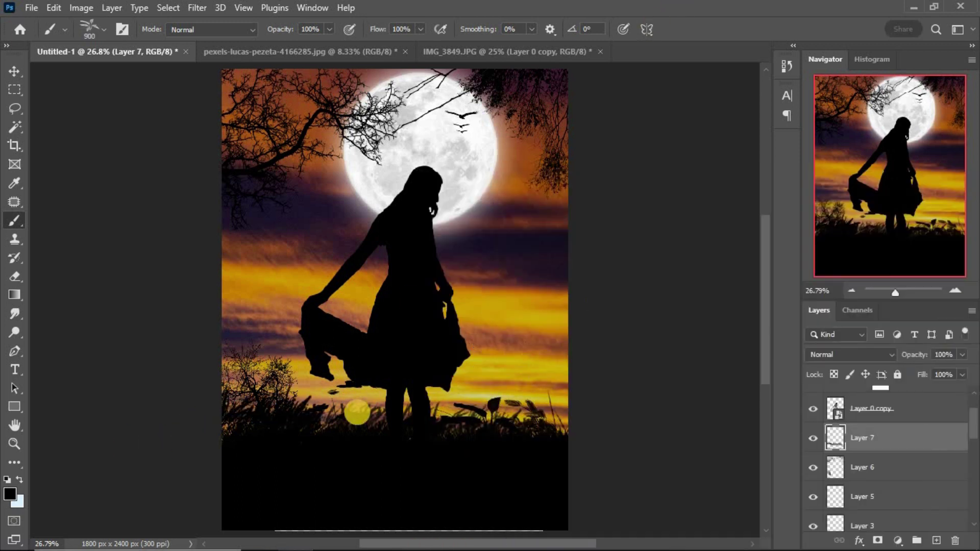
{"action": "left_click", "coordinate": [549, 395]}
{"action": "left_click", "coordinate": [874, 449]}
Step: On a new layer, pick a flying-bird brush from the 30_flying_birds set and shrink it
{"action": "key", "text": "ctrl+shift+alt+n"}
{"action": "right_click", "coordinate": [466, 247]}
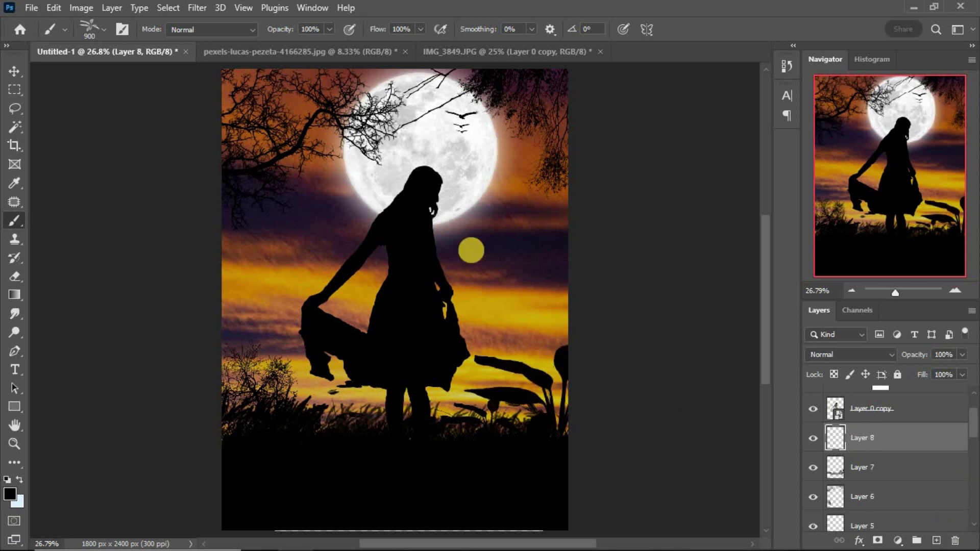
{"action": "left_click", "coordinate": [386, 396]}
{"action": "left_click", "coordinate": [564, 440]}
{"action": "double_click", "coordinate": [455, 394]}
{"action": "key", "text": "bracketleft"}
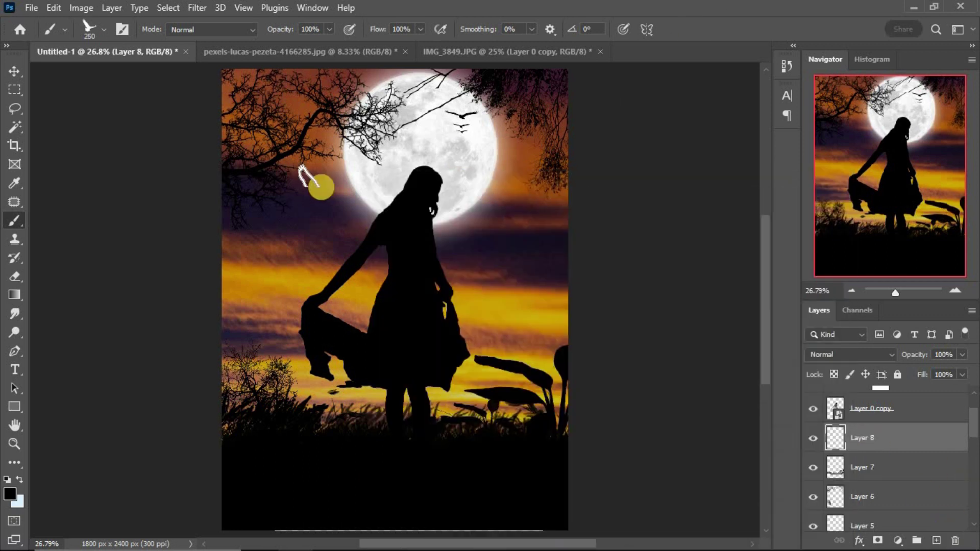
Step: Stamp two flying-bird silhouettes beside the moon using different bird brushes
{"action": "right_click", "coordinate": [347, 162]}
{"action": "double_click", "coordinate": [699, 413]}
{"action": "left_click", "coordinate": [350, 179]}
{"action": "right_click", "coordinate": [459, 220]}
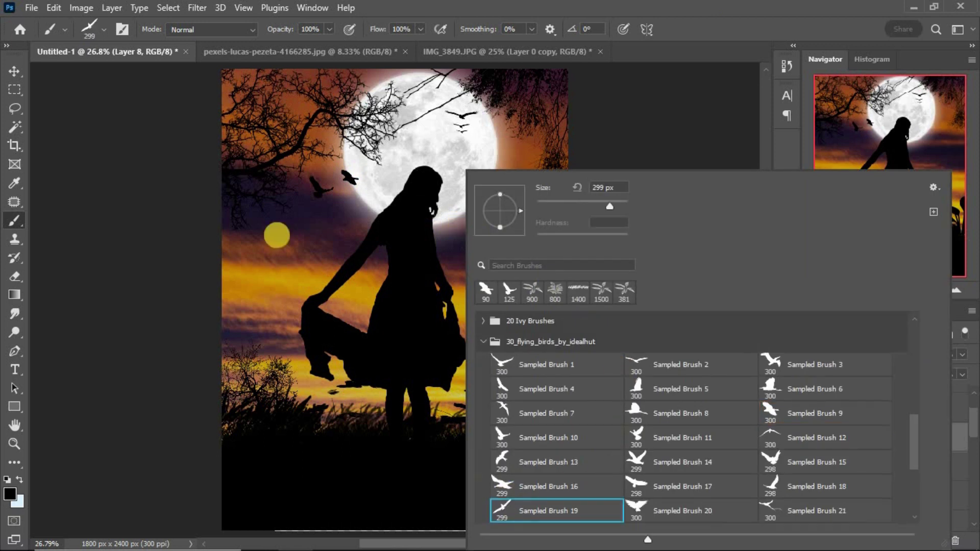
{"action": "double_click", "coordinate": [530, 507]}
{"action": "left_click", "coordinate": [376, 193]}
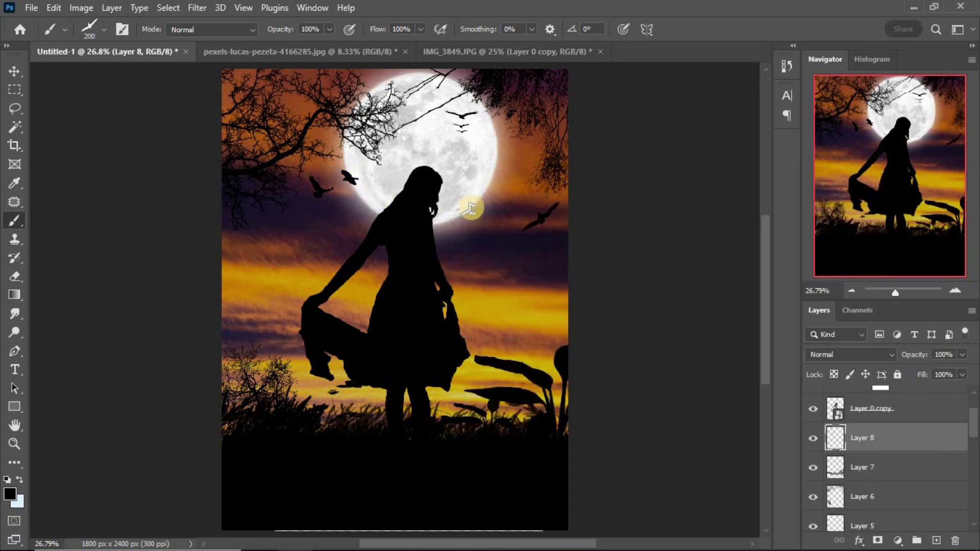
Step: Stamp smaller birds in the left sky, near the moon and in the right sky, then add Layer 9
{"action": "right_click", "coordinate": [472, 208]}
{"action": "left_click", "coordinate": [817, 487]}
{"action": "scroll", "coordinate": [603, 484], "scroll_direction": "down", "scroll_amount": 1}
{"action": "scroll", "coordinate": [535, 493], "scroll_direction": "down", "scroll_amount": 1}
{"action": "double_click", "coordinate": [783, 447]}
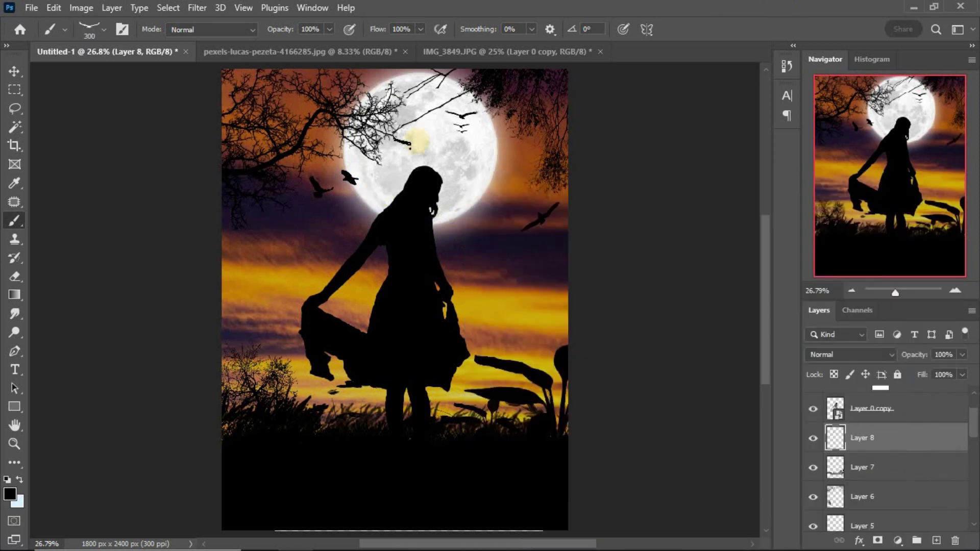
{"action": "left_click", "coordinate": [263, 306]}
{"action": "key", "text": "bracketleft"}
{"action": "key", "text": "bracketleft"}
{"action": "key", "text": "bracketleft"}
{"action": "left_click", "coordinate": [380, 203]}
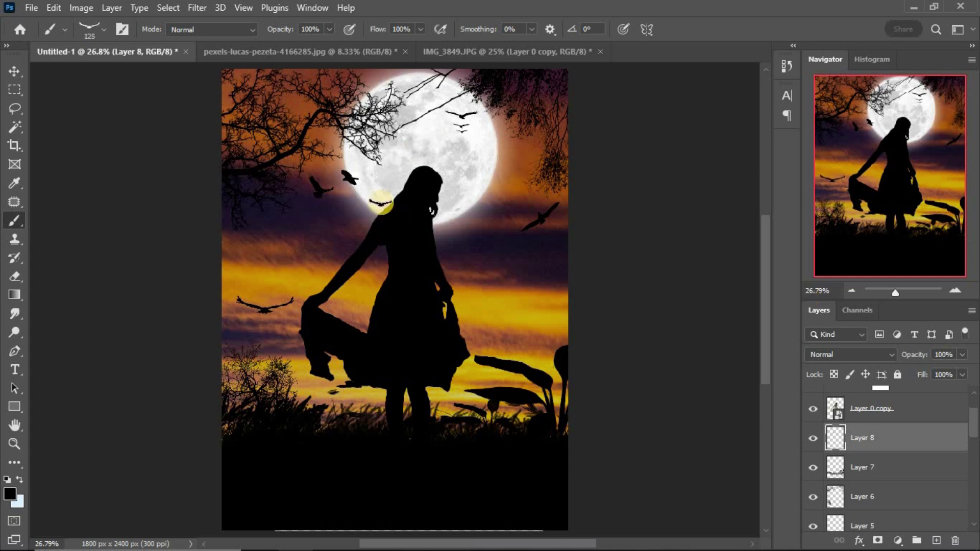
{"action": "left_click", "coordinate": [549, 305]}
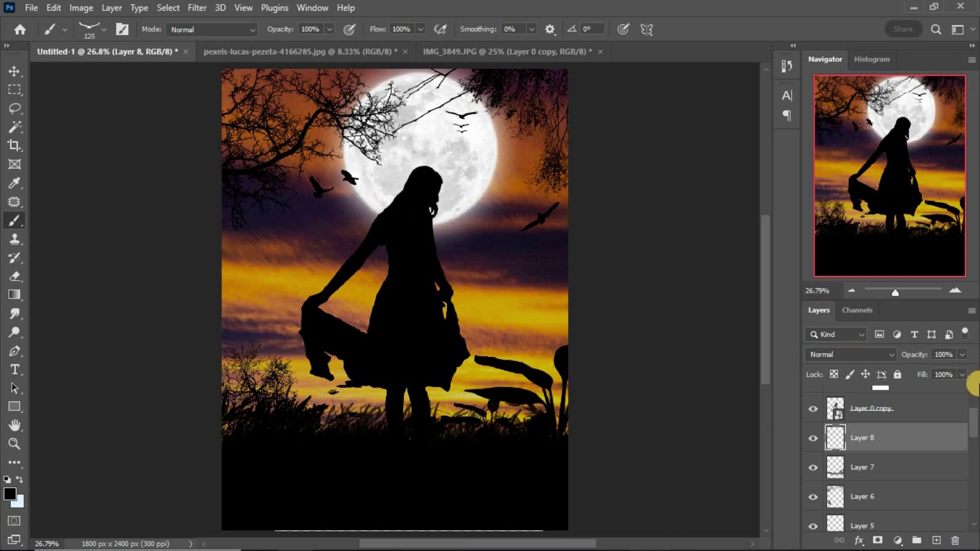
{"action": "left_click", "coordinate": [935, 539]}
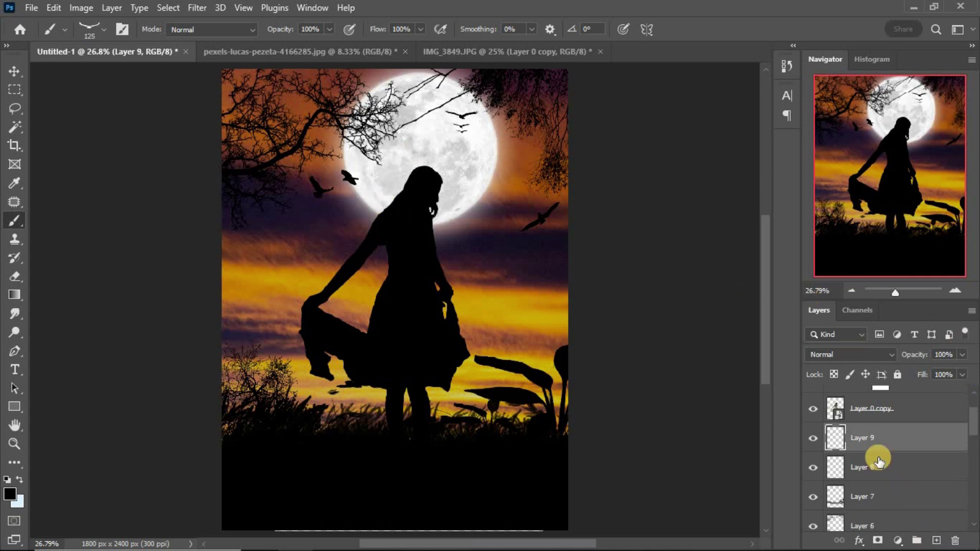
Step: Choose the Ivy 3 brush from the 20 Ivy Brushes set
{"action": "right_click", "coordinate": [435, 247]}
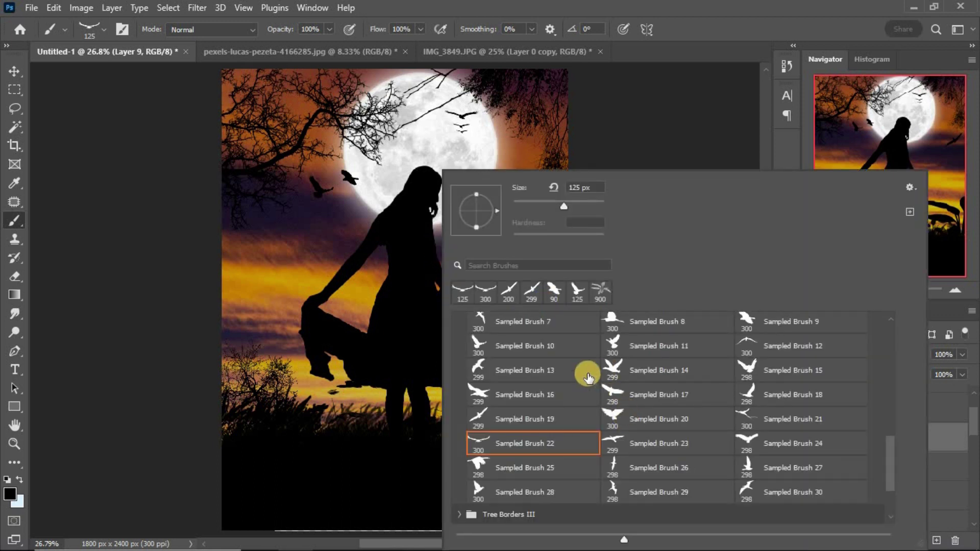
{"action": "scroll", "coordinate": [587, 378], "scroll_direction": "up", "scroll_amount": 3}
{"action": "scroll", "coordinate": [492, 383], "scroll_direction": "up", "scroll_amount": 2}
{"action": "scroll", "coordinate": [487, 383], "scroll_direction": "up", "scroll_amount": 2}
{"action": "scroll", "coordinate": [485, 383], "scroll_direction": "up", "scroll_amount": 3}
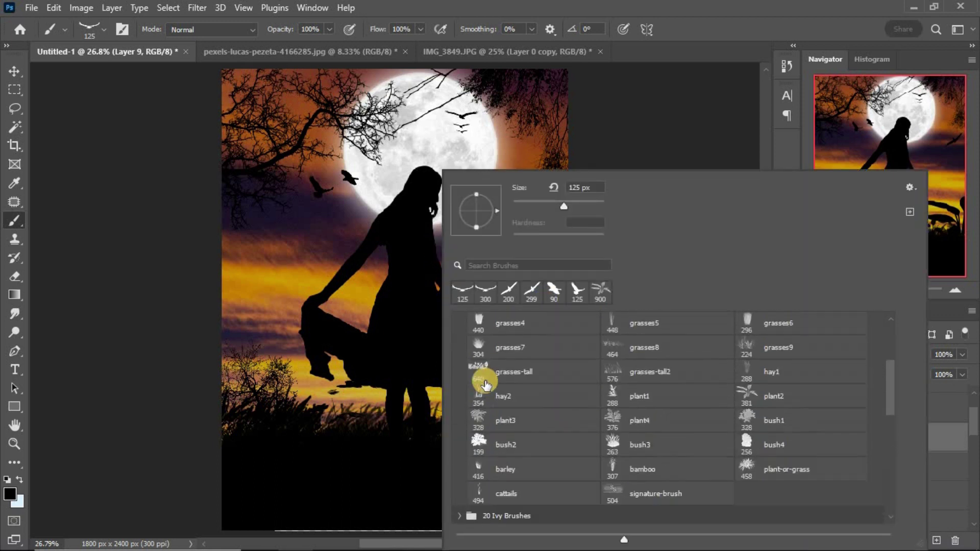
{"action": "scroll", "coordinate": [484, 383], "scroll_direction": "up", "scroll_amount": 3}
{"action": "scroll", "coordinate": [482, 380], "scroll_direction": "down", "scroll_amount": 2}
{"action": "scroll", "coordinate": [480, 376], "scroll_direction": "down", "scroll_amount": 2}
{"action": "scroll", "coordinate": [470, 434], "scroll_direction": "down", "scroll_amount": 2}
{"action": "left_click", "coordinate": [460, 470]}
{"action": "scroll", "coordinate": [514, 477], "scroll_direction": "down", "scroll_amount": 3}
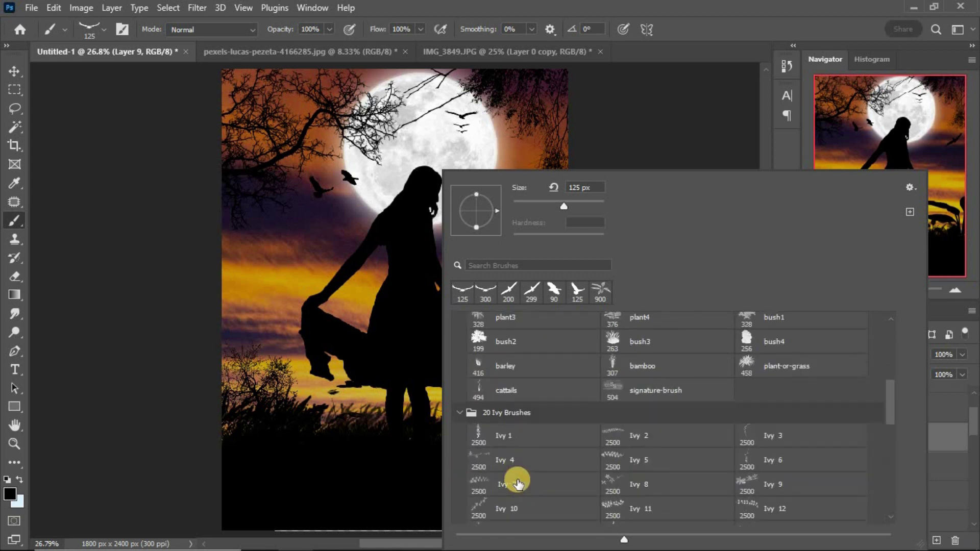
{"action": "scroll", "coordinate": [638, 433], "scroll_direction": "down", "scroll_amount": 1}
{"action": "left_click", "coordinate": [791, 398]}
{"action": "left_click", "coordinate": [757, 59]}
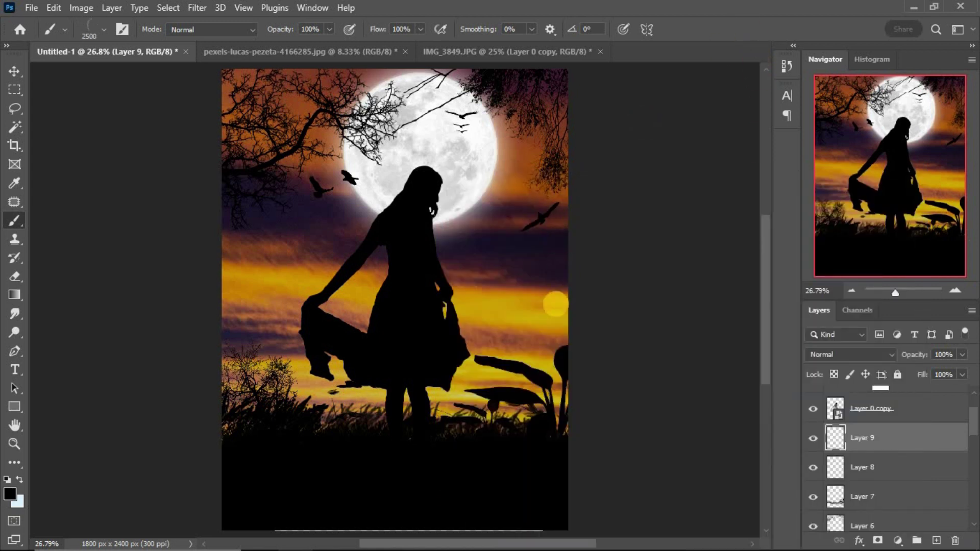
Step: Rotate the ivy brush tip to -144° and stamp a hanging vine along the left edge
{"action": "right_click", "coordinate": [284, 359]}
{"action": "left_click_drag", "start_coordinate": [322, 214], "coordinate": [261, 212]}
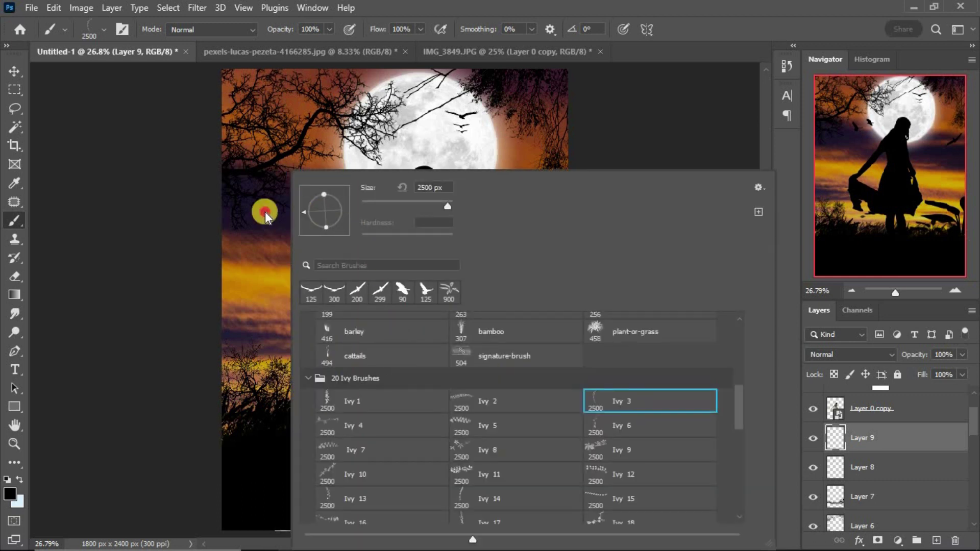
{"action": "key", "text": "Return"}
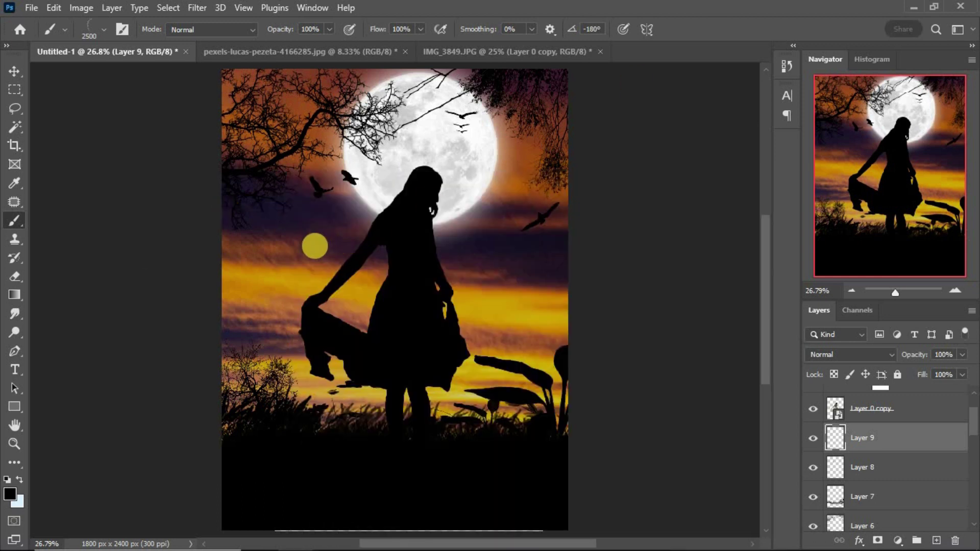
{"action": "right_click", "coordinate": [206, 263]}
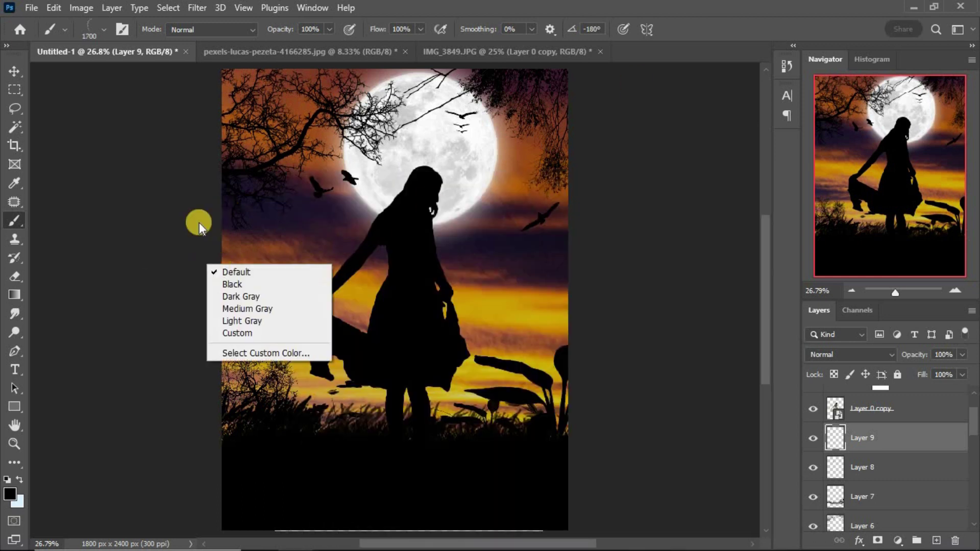
{"action": "left_click", "coordinate": [199, 224]}
{"action": "right_click", "coordinate": [290, 254]}
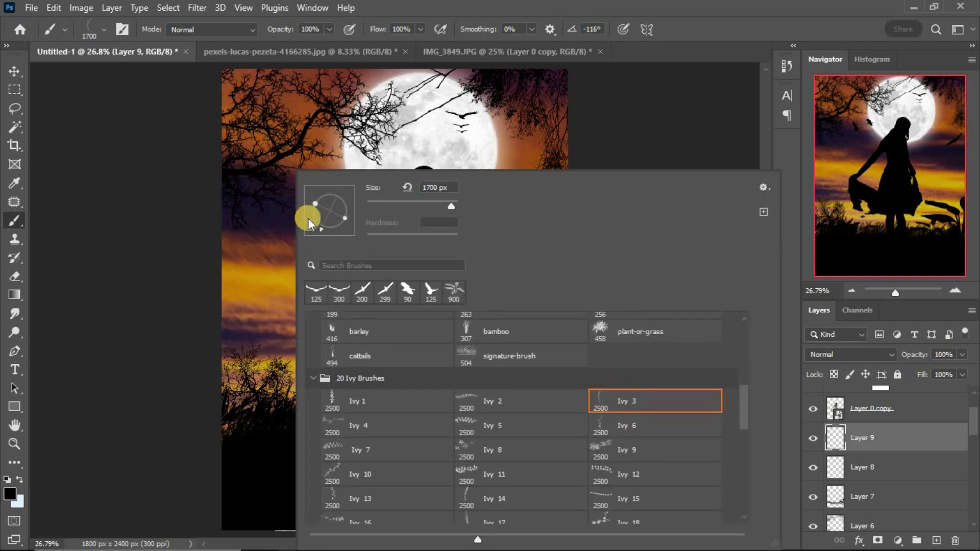
{"action": "left_click_drag", "start_coordinate": [307, 218], "coordinate": [258, 226]}
{"action": "left_click", "coordinate": [278, 271]}
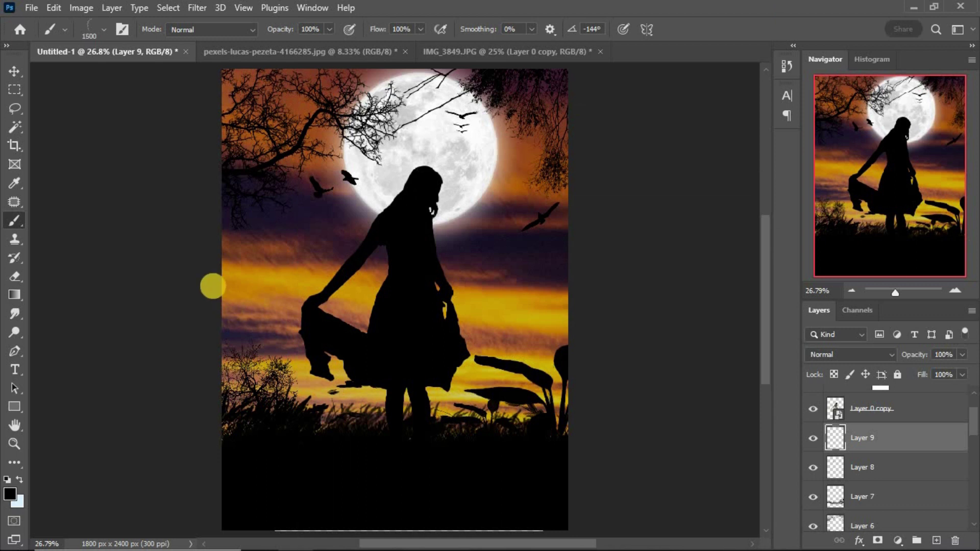
{"action": "left_click", "coordinate": [203, 271]}
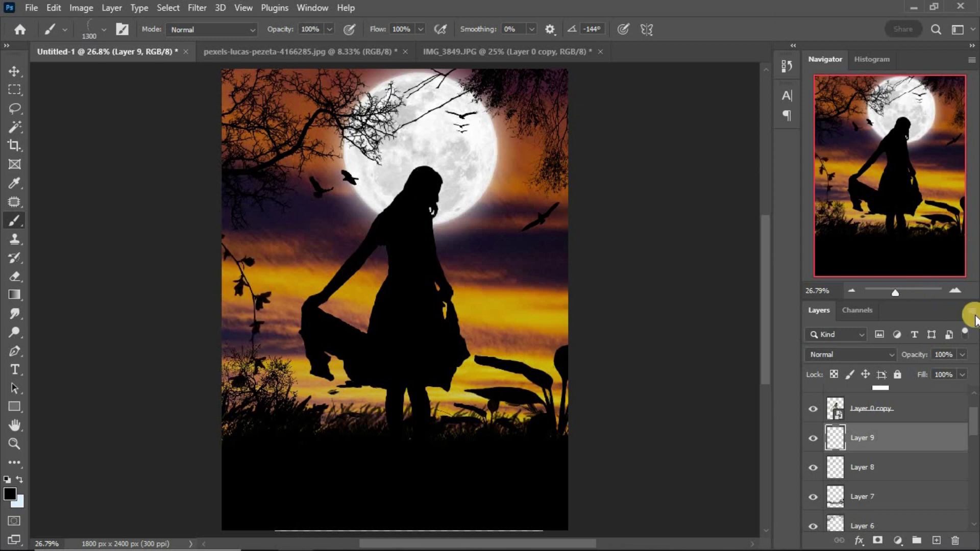
Step: Above Layer 4, add a Color Lookup using Soft_Warming.look, then a Levels adjustment
{"action": "left_click", "coordinate": [936, 411]}
{"action": "scroll", "coordinate": [936, 409], "scroll_direction": "up", "scroll_amount": 2}
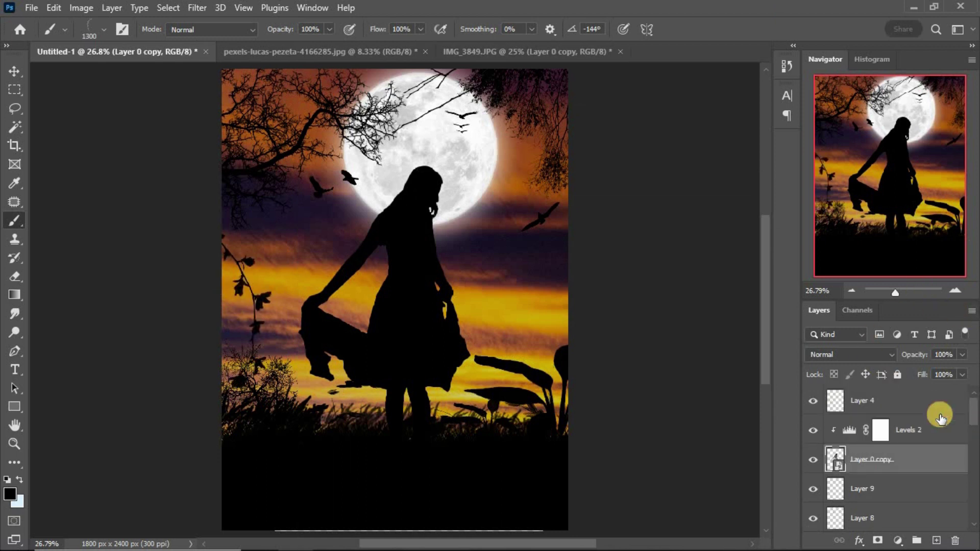
{"action": "left_click", "coordinate": [922, 408]}
{"action": "left_click", "coordinate": [898, 539]}
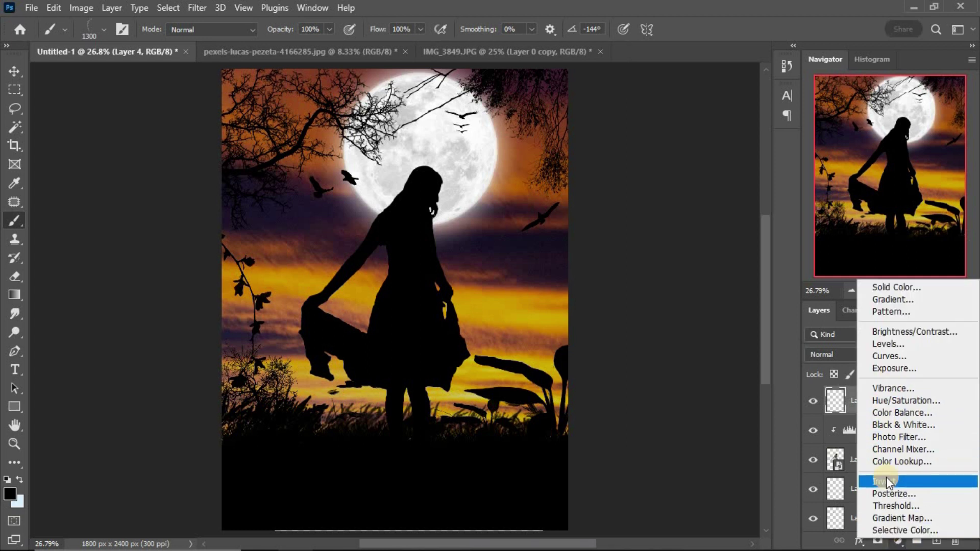
{"action": "left_click", "coordinate": [878, 461]}
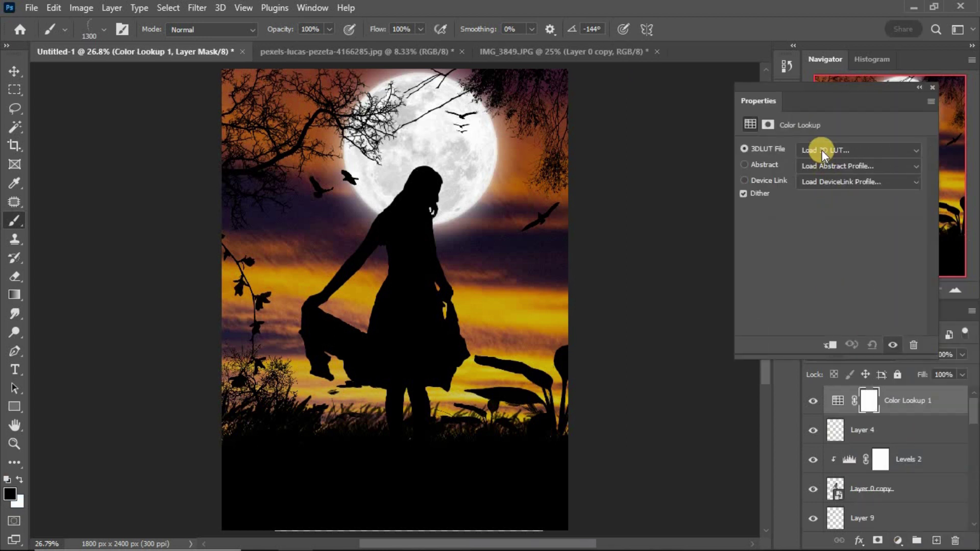
{"action": "left_click", "coordinate": [855, 142]}
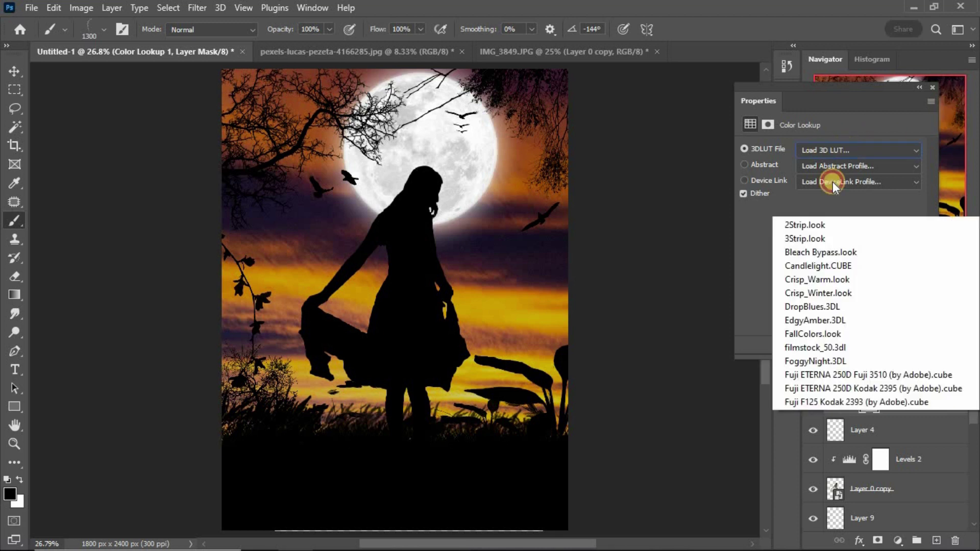
{"action": "left_click", "coordinate": [802, 376]}
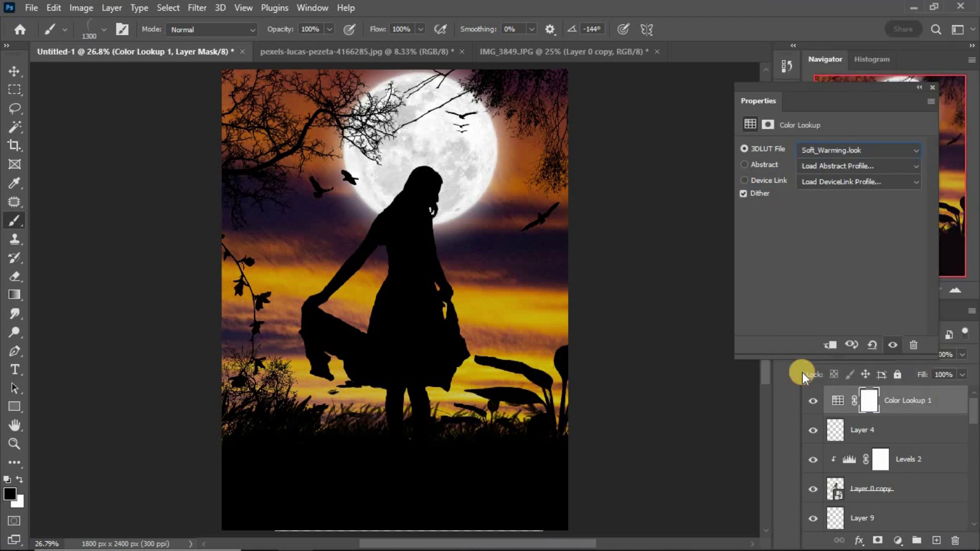
{"action": "left_click", "coordinate": [931, 88]}
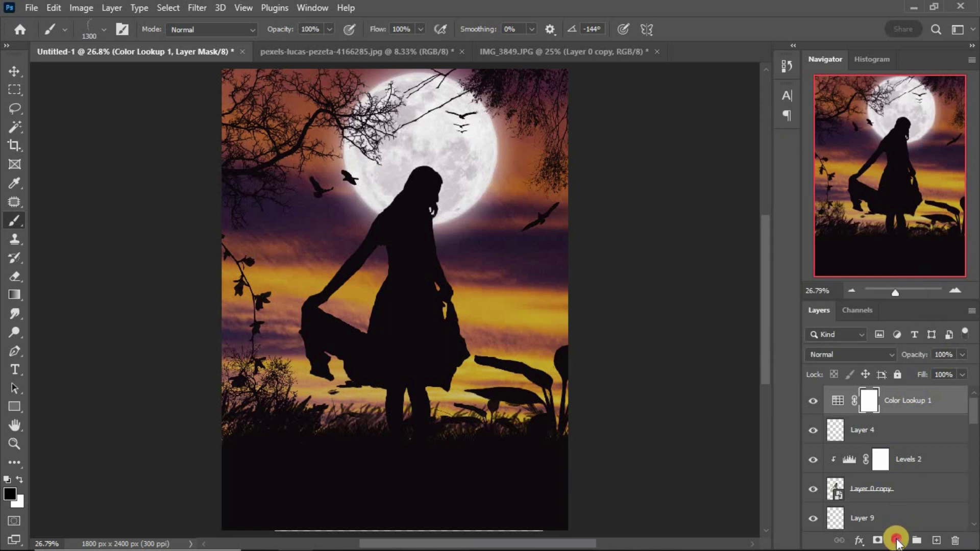
{"action": "left_click", "coordinate": [896, 540]}
{"action": "left_click", "coordinate": [888, 343]}
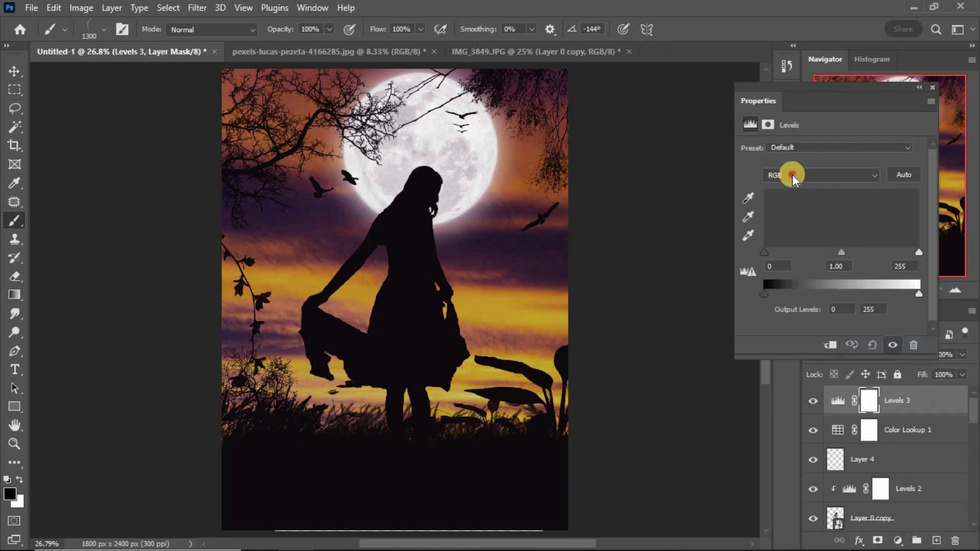
Step: In Levels 3's Blue channel, set midtone about 1.19 and output white 197, then add Layer 10
{"action": "left_click", "coordinate": [792, 174]}
{"action": "left_click", "coordinate": [787, 219]}
{"action": "left_click_drag", "start_coordinate": [765, 252], "coordinate": [824, 252]}
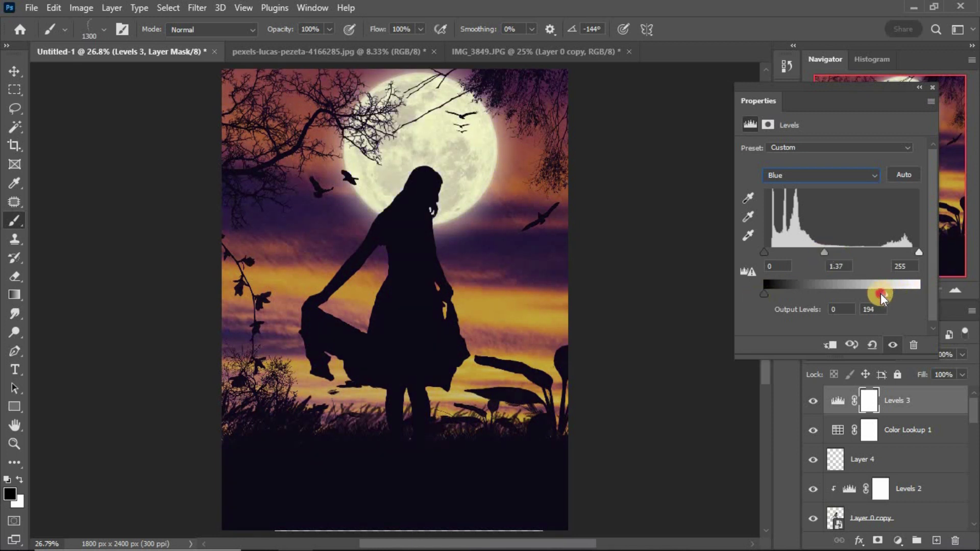
{"action": "left_click_drag", "start_coordinate": [875, 293], "coordinate": [877, 299]}
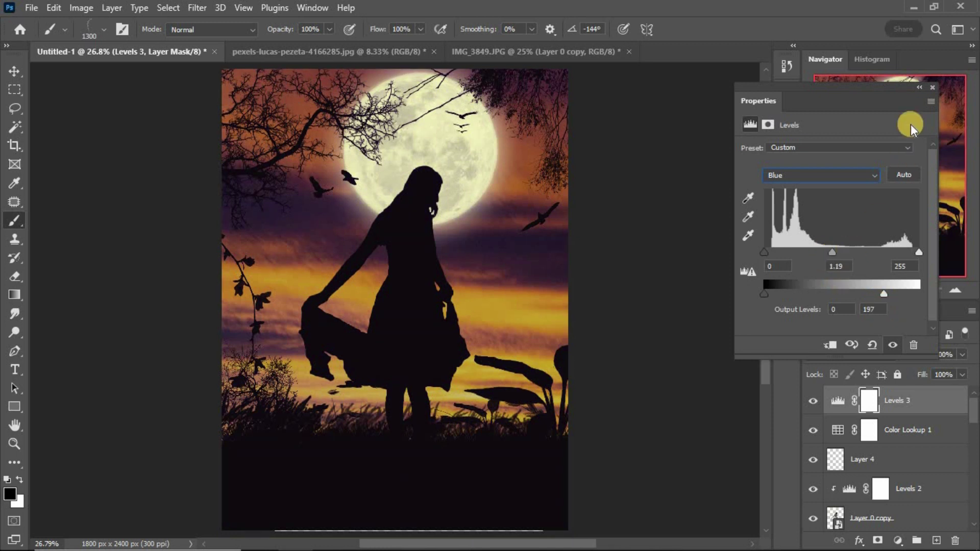
{"action": "left_click", "coordinate": [929, 88]}
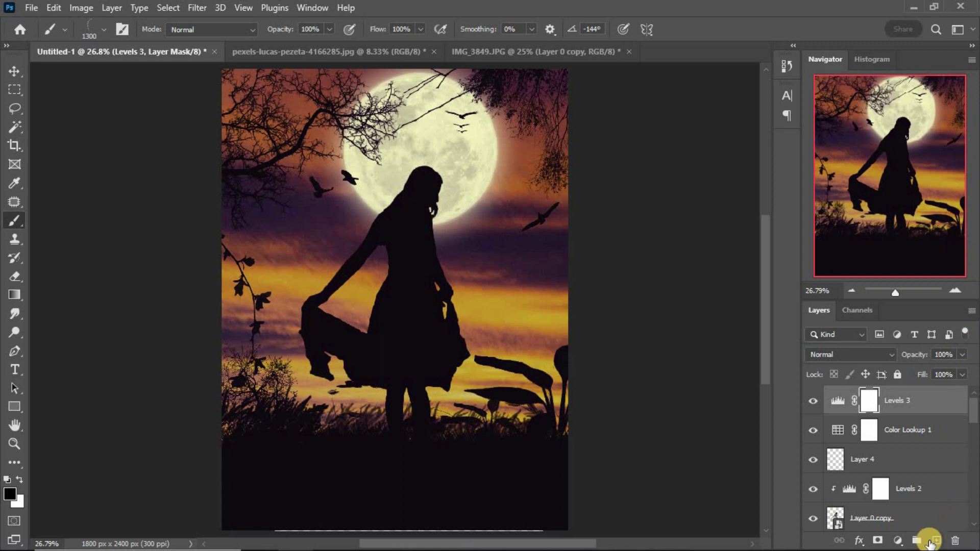
{"action": "left_click", "coordinate": [935, 540]}
Step: Select a smaller Soft Round brush from General Brushes and paint a test dab near the leaves
{"action": "right_click", "coordinate": [575, 299]}
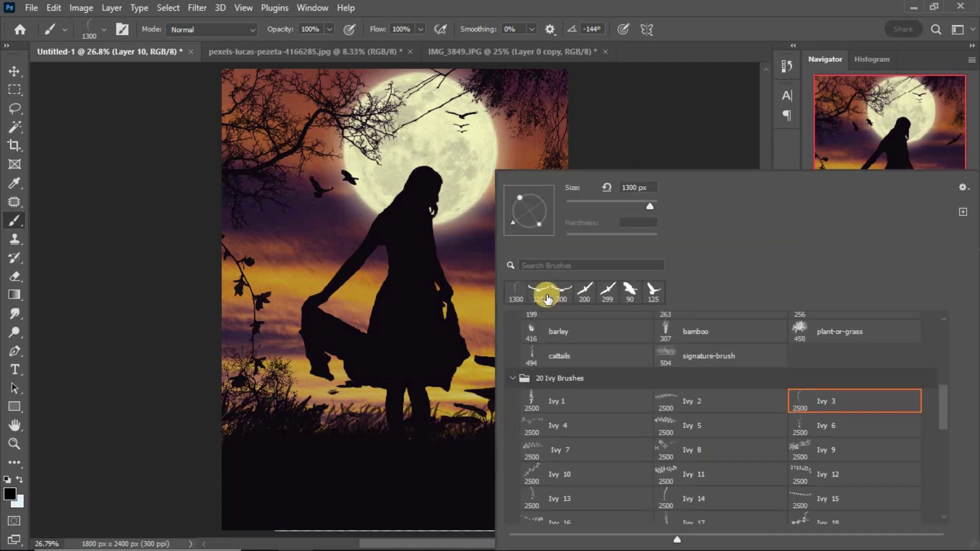
{"action": "scroll", "coordinate": [571, 347], "scroll_direction": "up", "scroll_amount": 5}
{"action": "scroll", "coordinate": [564, 343], "scroll_direction": "up", "scroll_amount": 5}
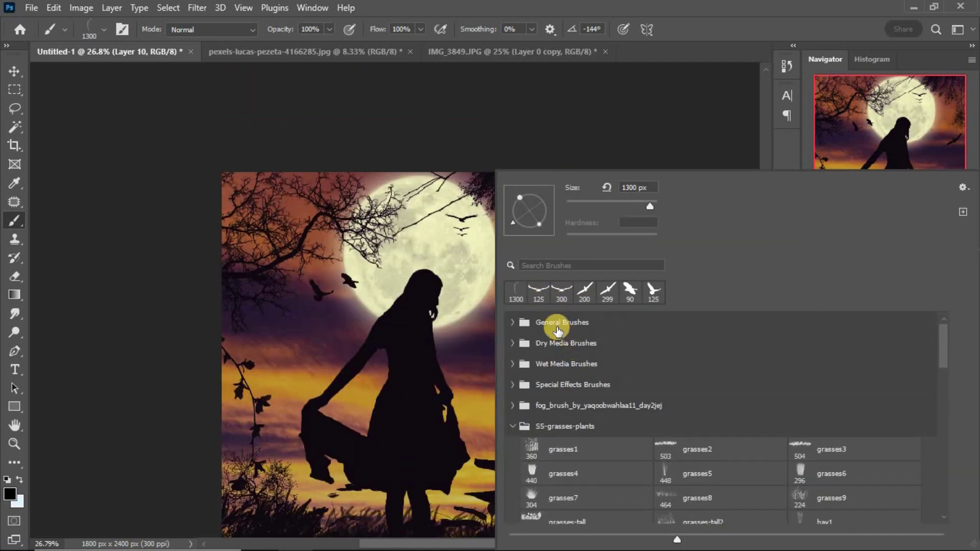
{"action": "left_click", "coordinate": [520, 323]}
{"action": "left_click", "coordinate": [541, 343]}
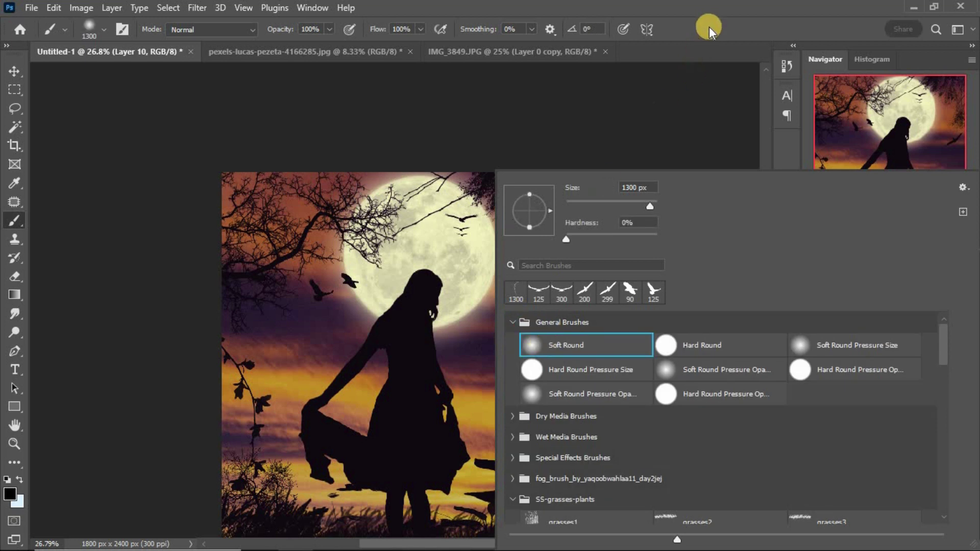
{"action": "left_click", "coordinate": [709, 53]}
{"action": "scroll", "coordinate": [606, 285], "scroll_direction": "down", "scroll_amount": 3}
{"action": "key", "text": "bracketleft"}
{"action": "key", "text": "bracketleft"}
{"action": "key", "text": "bracketleft"}
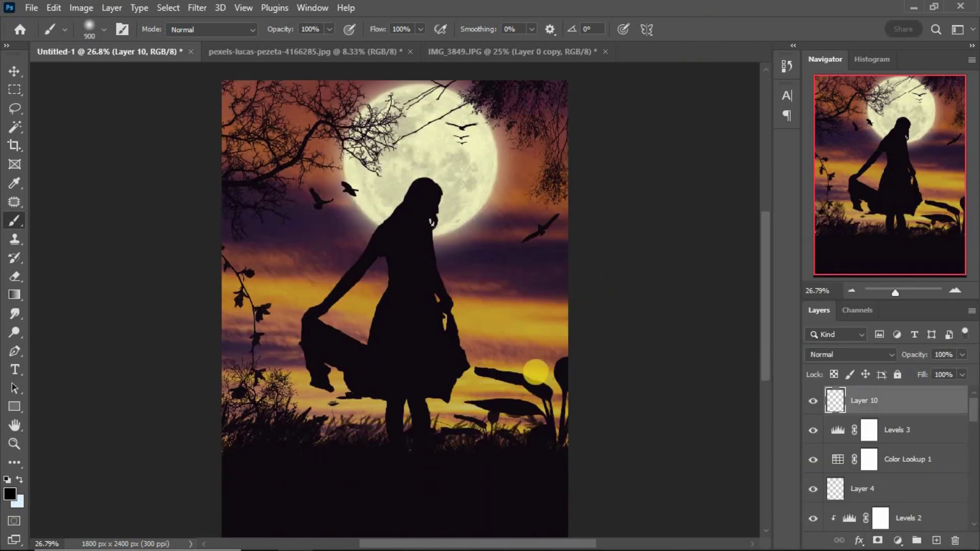
{"action": "key", "text": "bracketleft"}
{"action": "key", "text": "bracketleft"}
{"action": "key", "text": "bracketleft"}
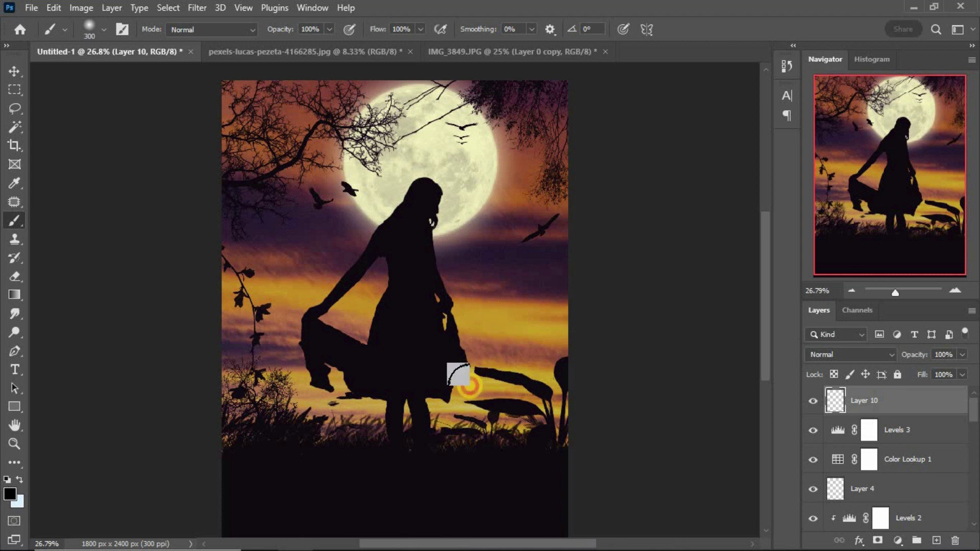
{"action": "left_click", "coordinate": [470, 386]}
Step: Set the foreground colour to orange-yellow #ecb32b and paint near the skirt
{"action": "left_click", "coordinate": [11, 494]}
{"action": "left_click", "coordinate": [798, 300]}
{"action": "left_click", "coordinate": [731, 195]}
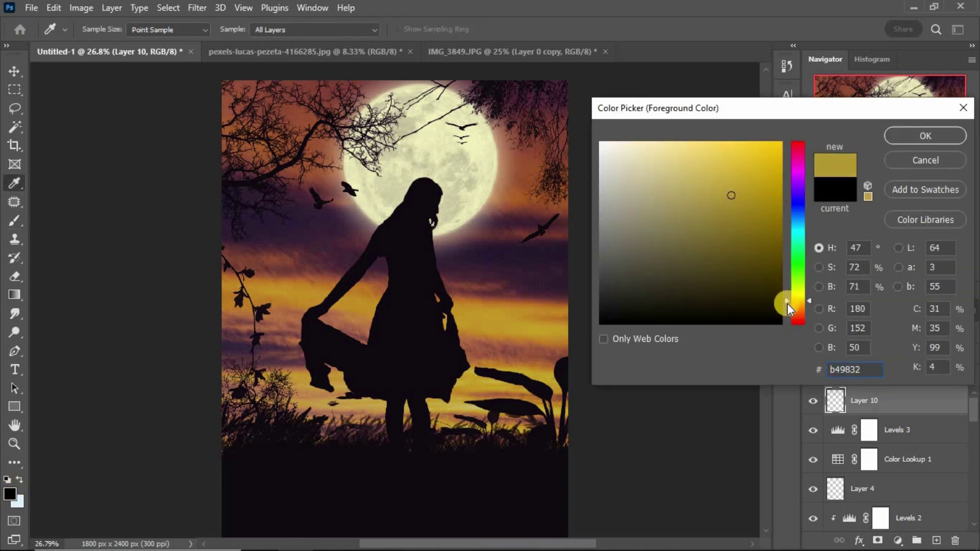
{"action": "left_click", "coordinate": [791, 303]}
{"action": "left_click_drag", "start_coordinate": [735, 163], "coordinate": [749, 155]}
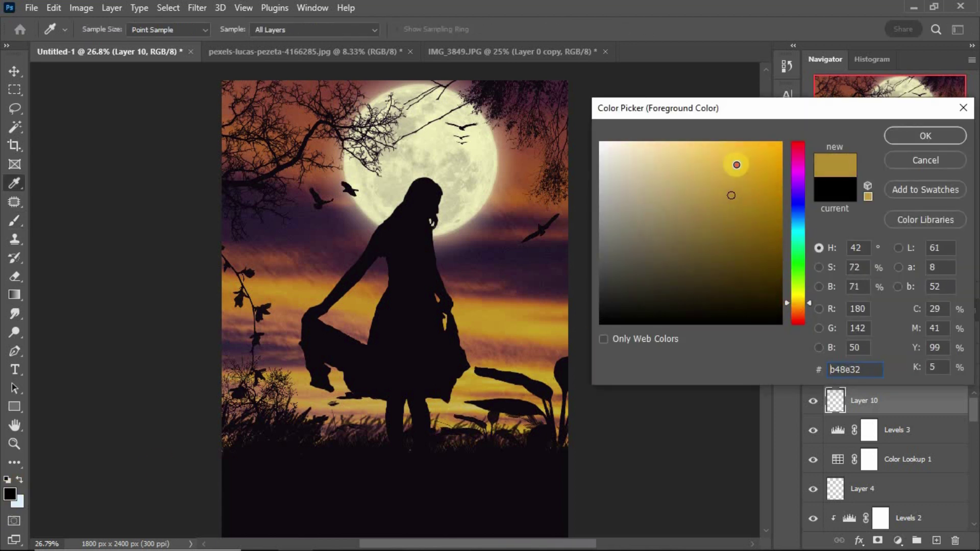
{"action": "left_click", "coordinate": [886, 143]}
{"action": "key", "text": "b"}
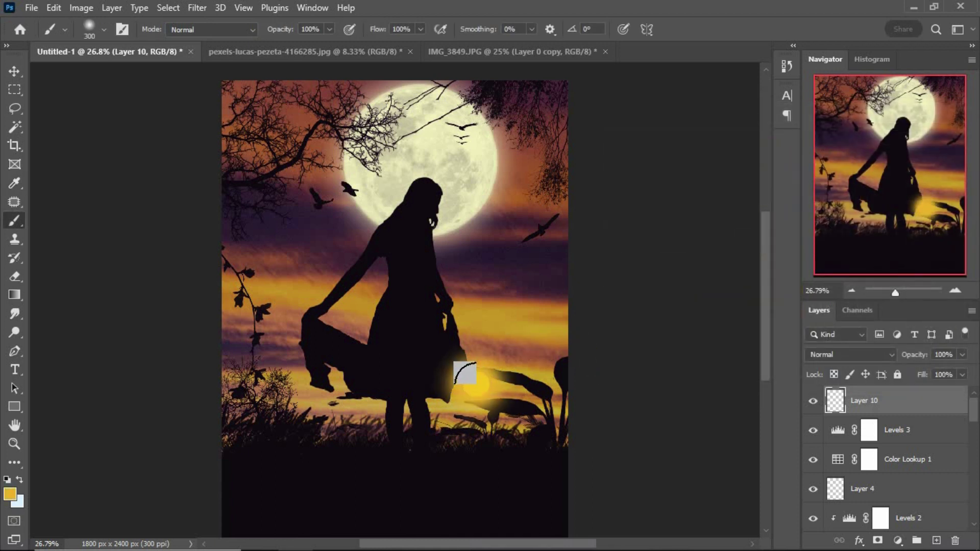
Step: Blend the glow layer as Overlay, then add a new empty Layer 11
{"action": "left_click", "coordinate": [816, 354]}
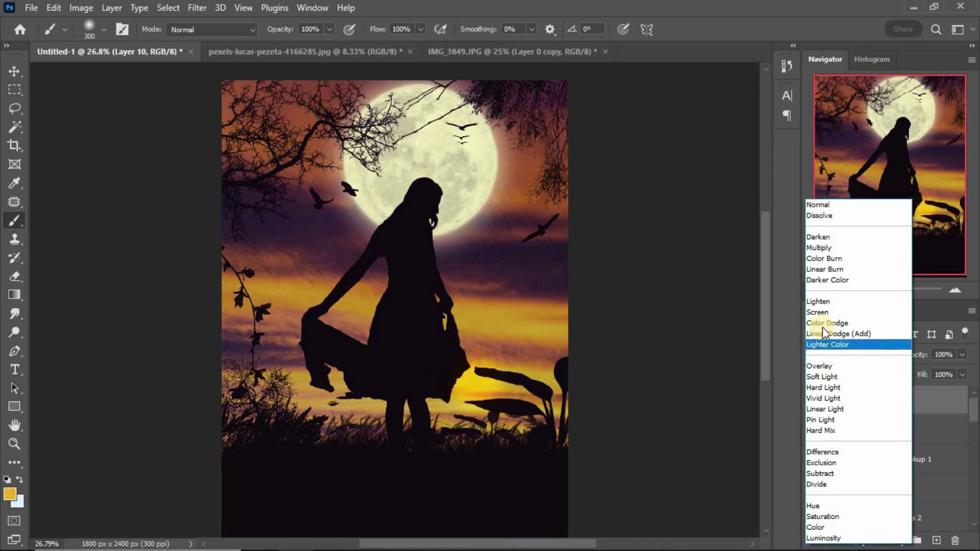
{"action": "left_click", "coordinate": [821, 312]}
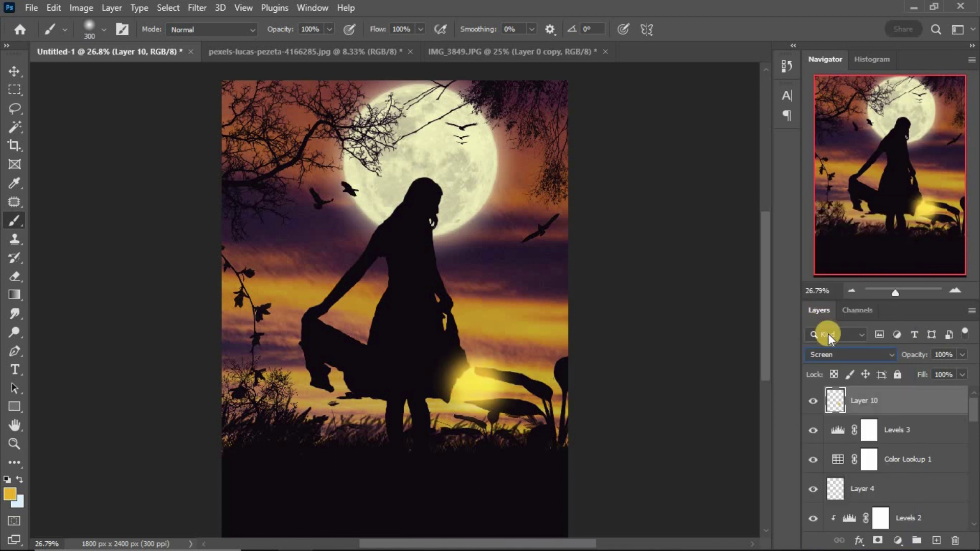
{"action": "left_click", "coordinate": [837, 354]}
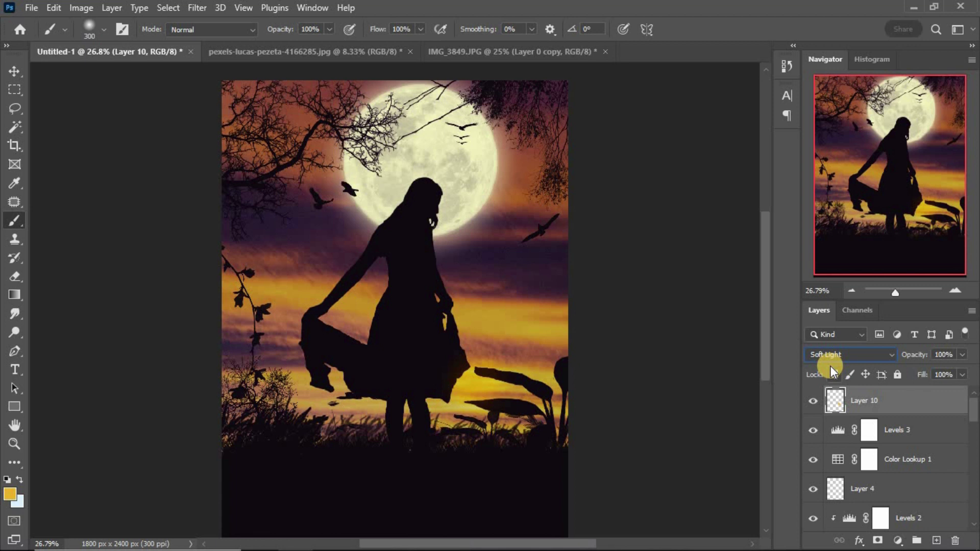
{"action": "left_click", "coordinate": [826, 354]}
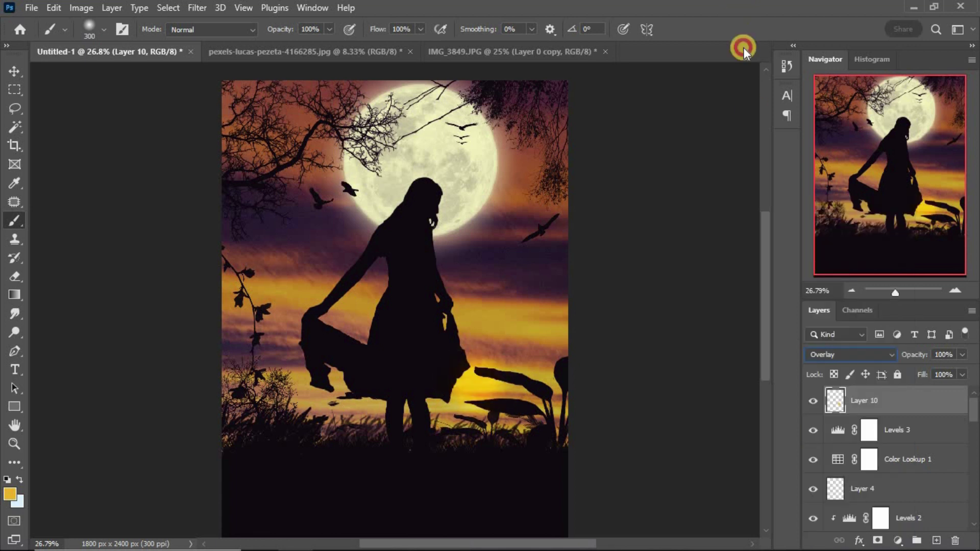
{"action": "left_click", "coordinate": [936, 540]}
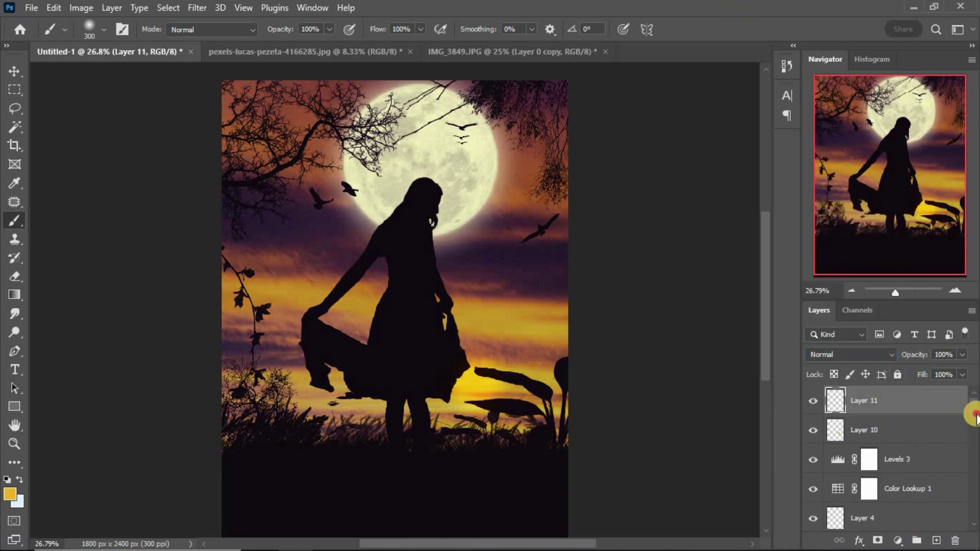
Step: On a new layer above Levels 1, paint a large yellow glow at lower right, Hard Light at 42%
{"action": "left_click_drag", "start_coordinate": [975, 416], "coordinate": [912, 439]}
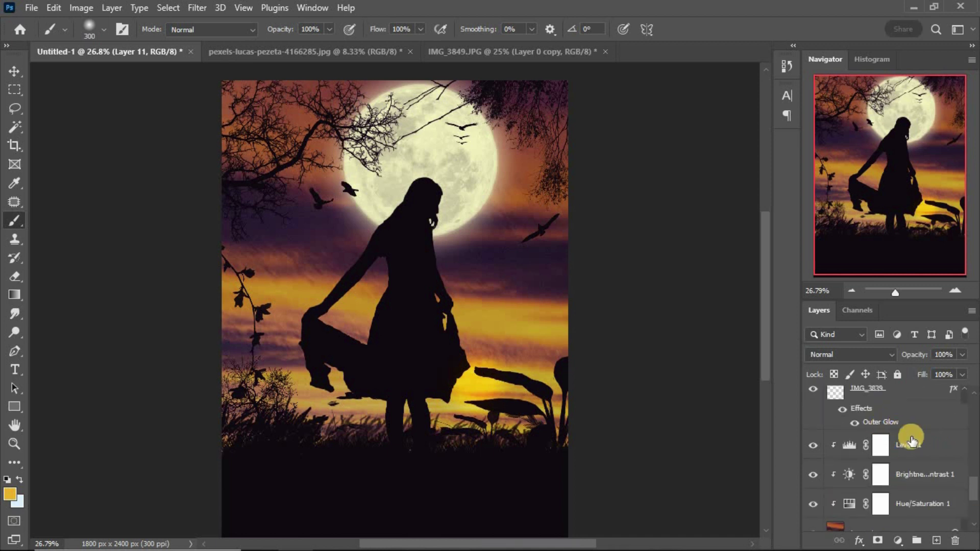
{"action": "scroll", "coordinate": [912, 439], "scroll_direction": "up", "scroll_amount": 1}
{"action": "left_click", "coordinate": [912, 473]}
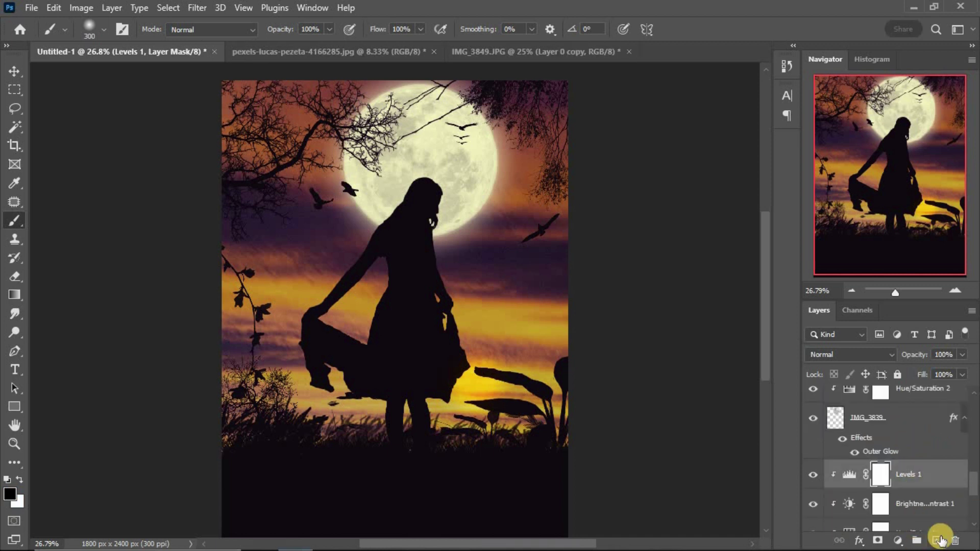
{"action": "left_click", "coordinate": [936, 540]}
{"action": "key", "text": "bracketright"}
{"action": "key", "text": "bracketright"}
{"action": "key", "text": "bracketright"}
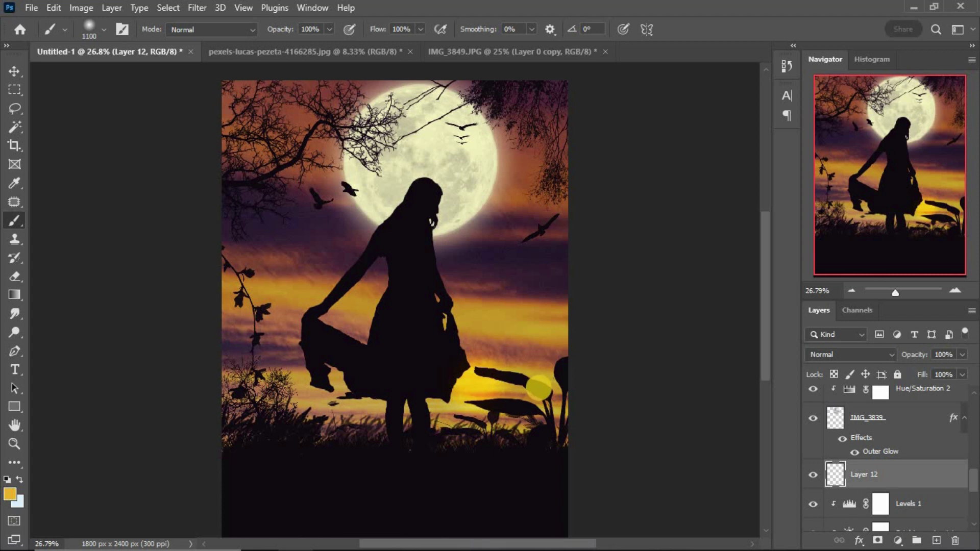
{"action": "left_click", "coordinate": [538, 388]}
{"action": "left_click", "coordinate": [822, 351]}
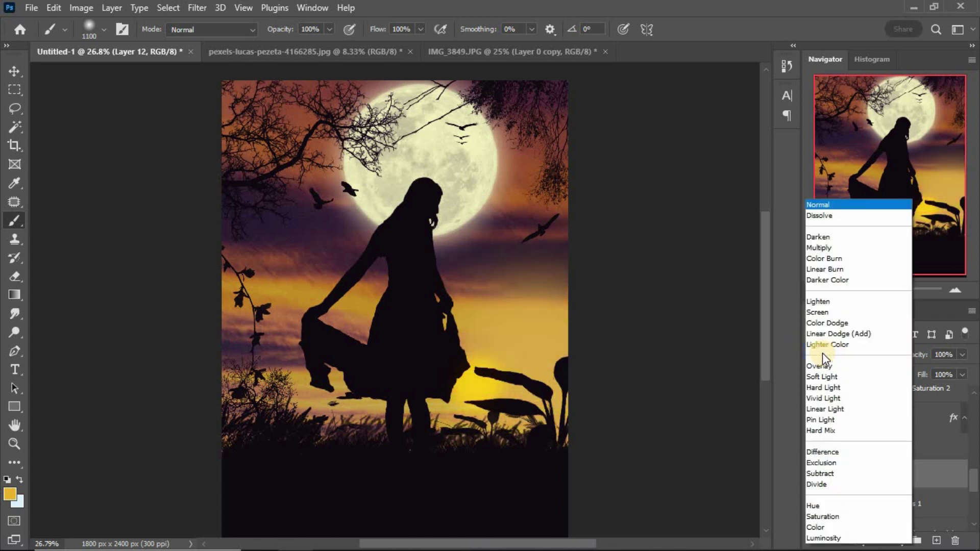
{"action": "left_click", "coordinate": [816, 386]}
{"action": "left_click_drag", "start_coordinate": [919, 354], "coordinate": [868, 356]}
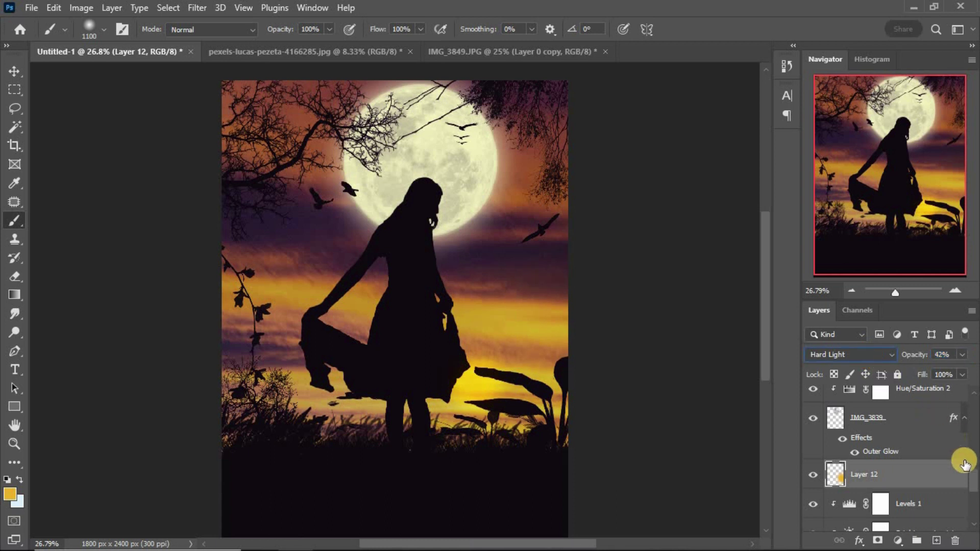
Step: On new Layer 13, paint yellow across the lower grass and blend it as Overlay
{"action": "left_click", "coordinate": [936, 541]}
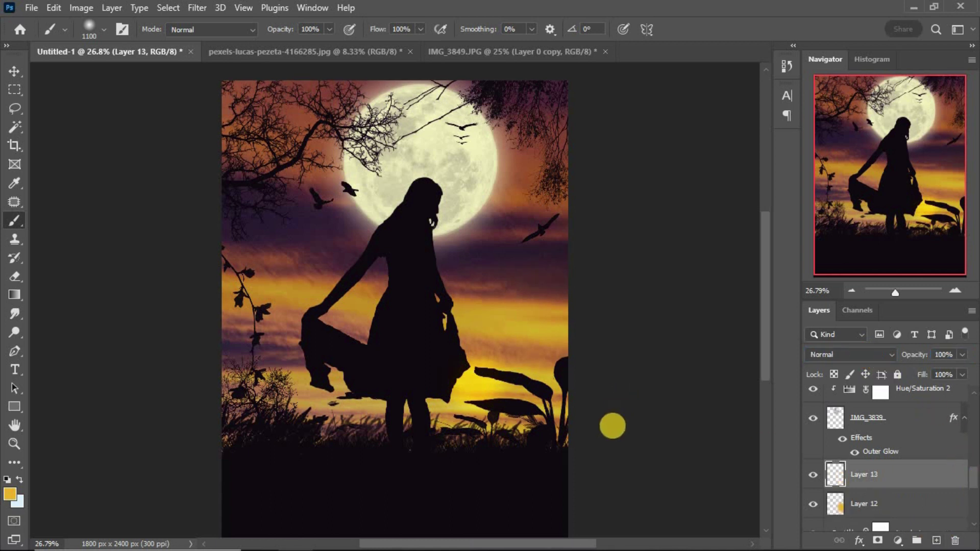
{"action": "left_click_drag", "start_coordinate": [515, 453], "coordinate": [217, 451]}
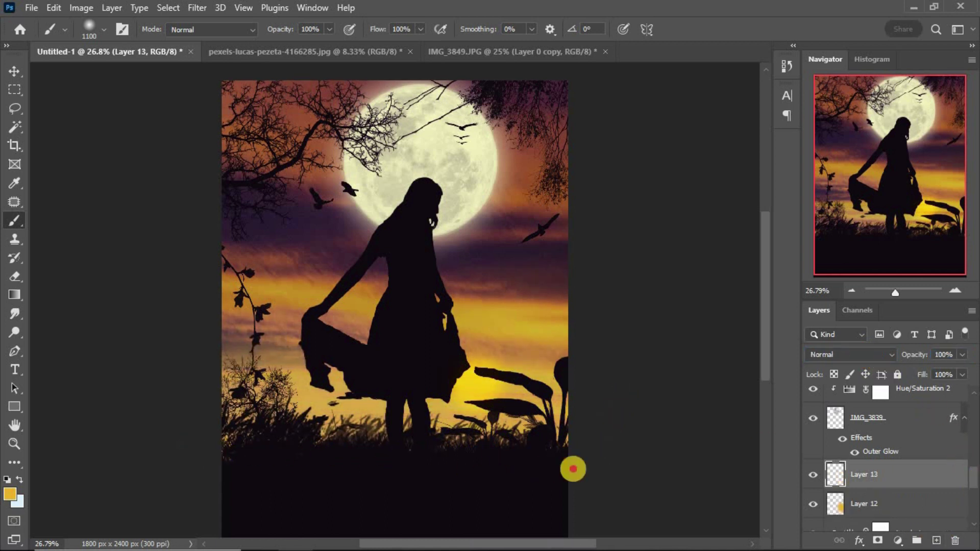
{"action": "left_click_drag", "start_coordinate": [511, 464], "coordinate": [569, 449]}
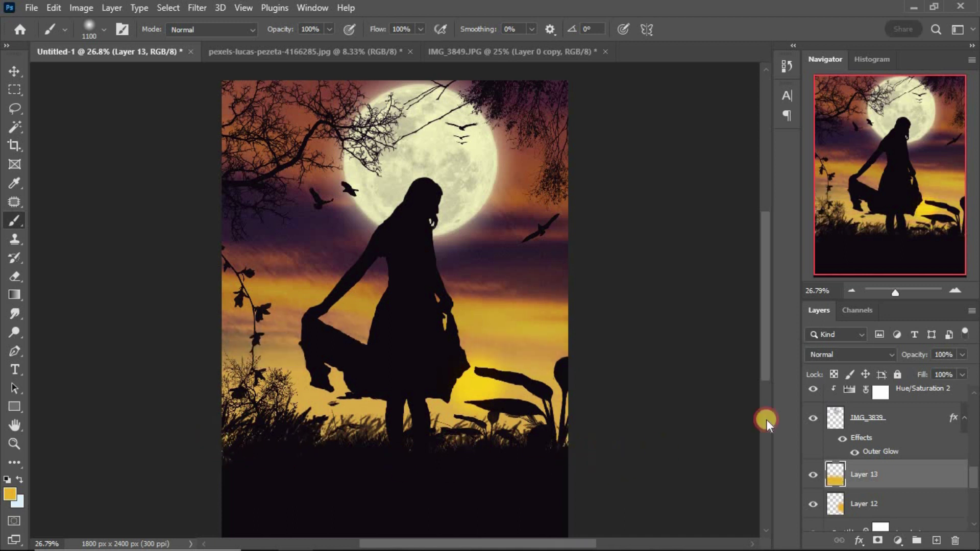
{"action": "left_click", "coordinate": [864, 351]}
{"action": "left_click", "coordinate": [854, 366]}
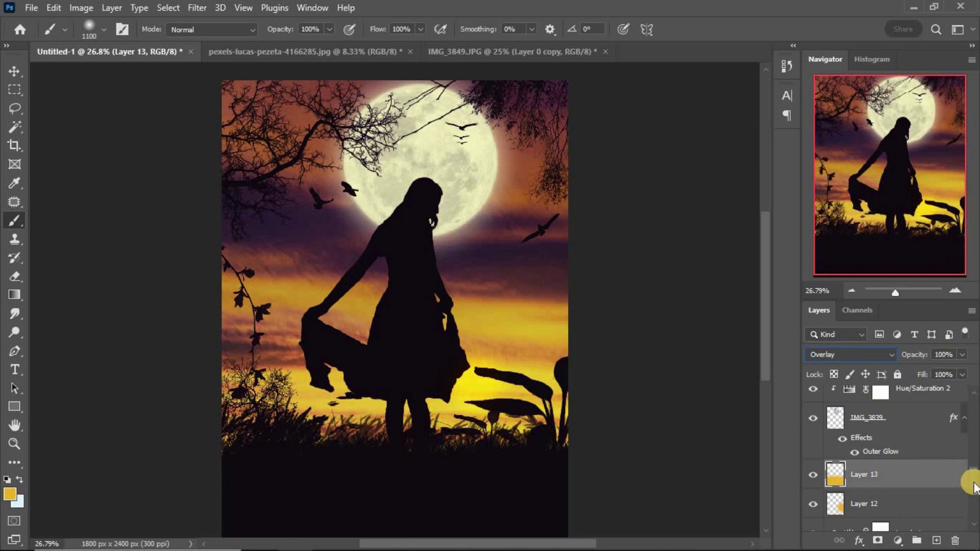
{"action": "scroll", "coordinate": [972, 484], "scroll_direction": "down", "scroll_amount": 3}
{"action": "left_click", "coordinate": [934, 399]}
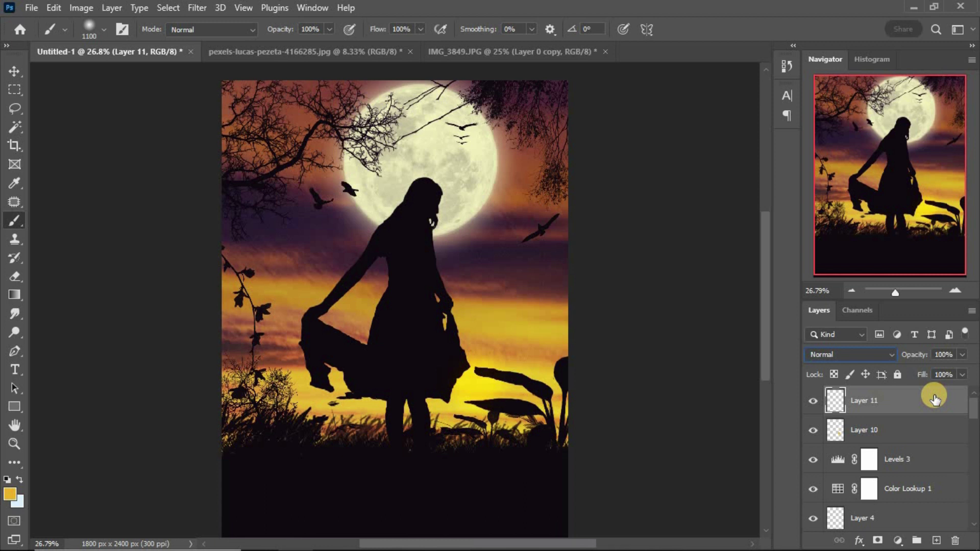
Step: Stamp all visible layers into Layer 11 with Ctrl+Alt+Shift+E and open the Camera Raw Filter
{"action": "left_click", "coordinate": [916, 405]}
{"action": "key", "text": "ctrl+shift+alt+e"}
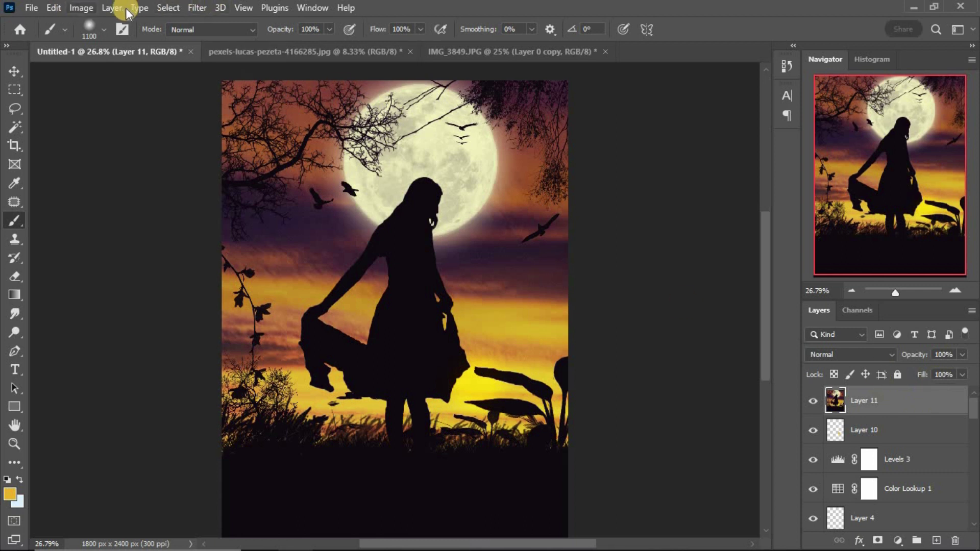
{"action": "left_click", "coordinate": [196, 8]}
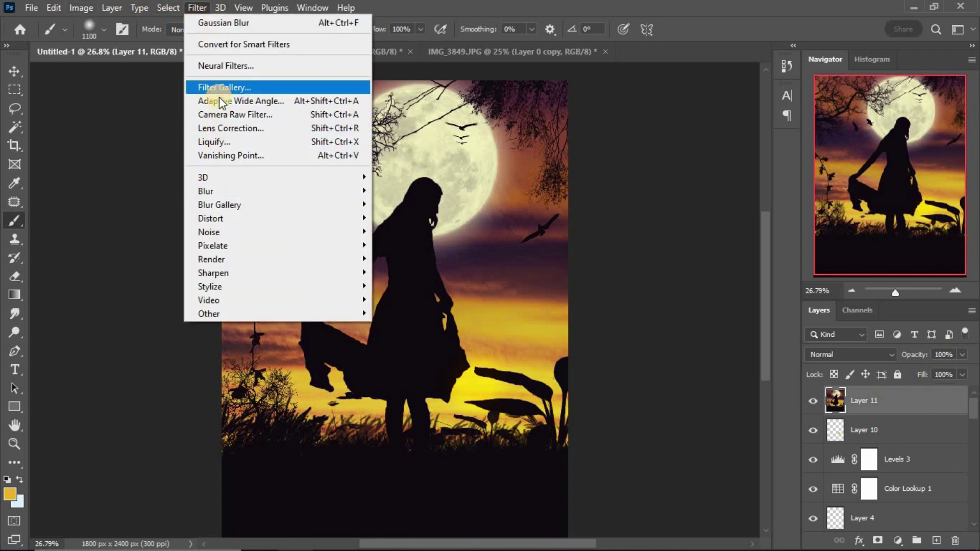
{"action": "left_click", "coordinate": [224, 114]}
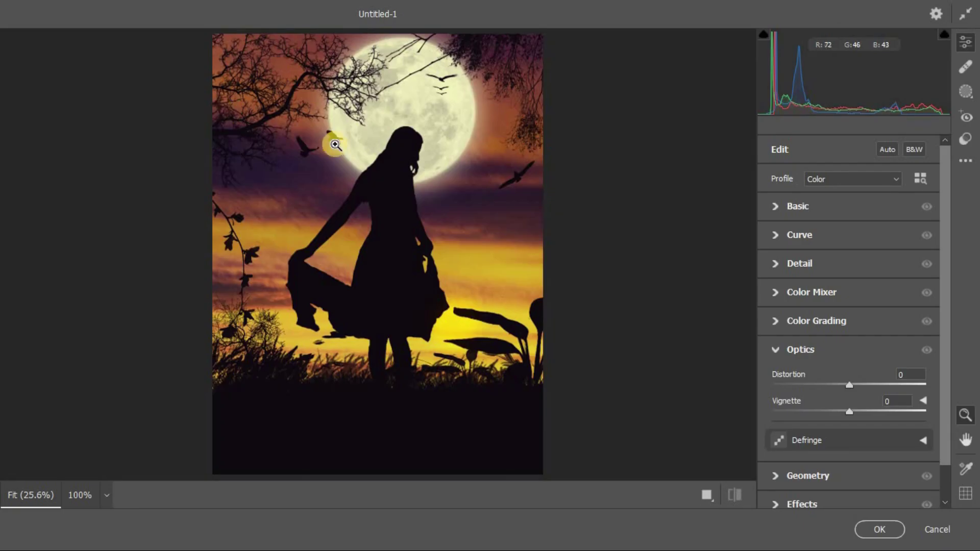
Step: Set Temperature +4, Contrast -7, Highlights +27, Shadows -16, Texture +15, Vibrance +19 in Basic
{"action": "left_click", "coordinate": [781, 204]}
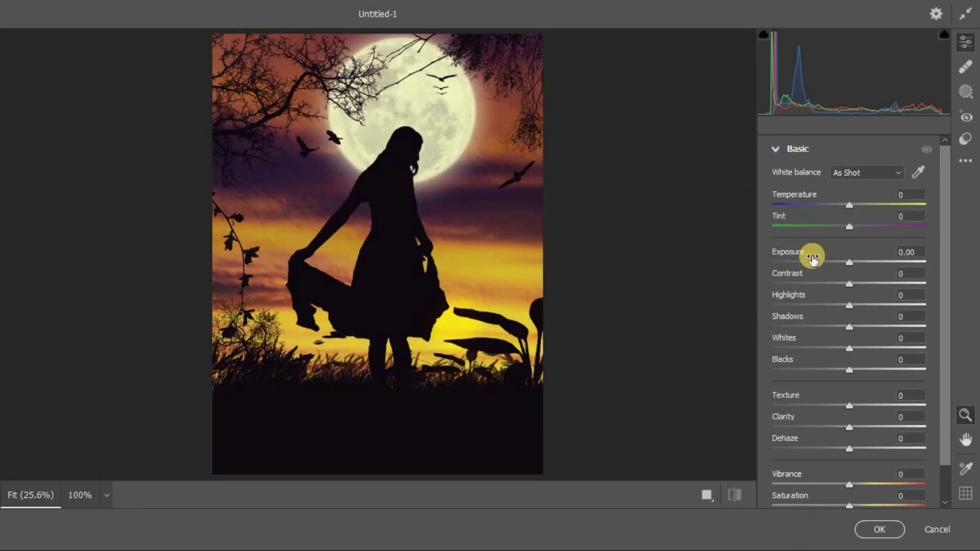
{"action": "left_click", "coordinate": [854, 206]}
{"action": "mouse_move", "coordinate": [853, 207]}
{"action": "left_mouse_down"}
{"action": "mouse_move", "coordinate": [840, 209]}
{"action": "mouse_move", "coordinate": [850, 212]}
{"action": "left_mouse_up"}
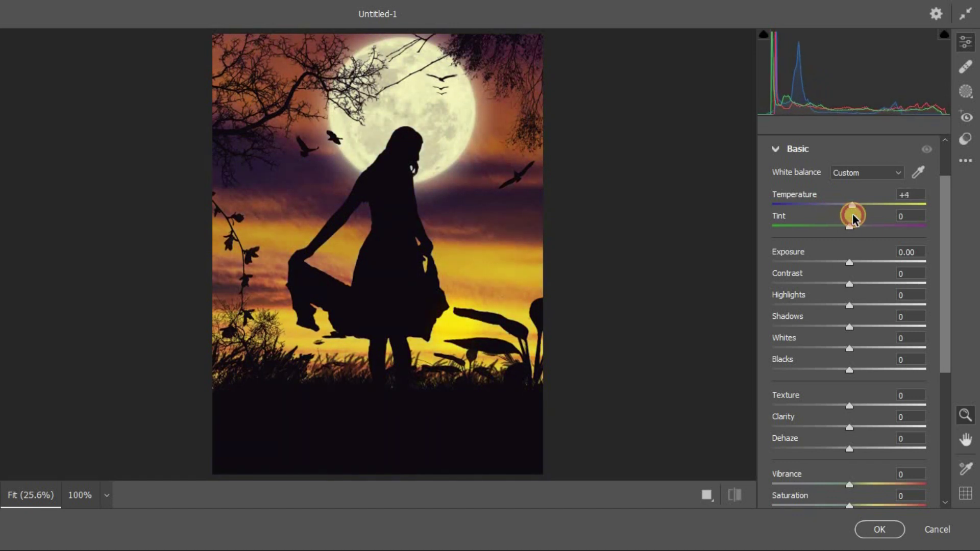
{"action": "mouse_move", "coordinate": [849, 284]}
{"action": "left_mouse_down"}
{"action": "mouse_move", "coordinate": [838, 284]}
{"action": "mouse_move", "coordinate": [845, 295]}
{"action": "mouse_move", "coordinate": [879, 306]}
{"action": "mouse_move", "coordinate": [827, 325]}
{"action": "mouse_move", "coordinate": [837, 327]}
{"action": "left_mouse_up"}
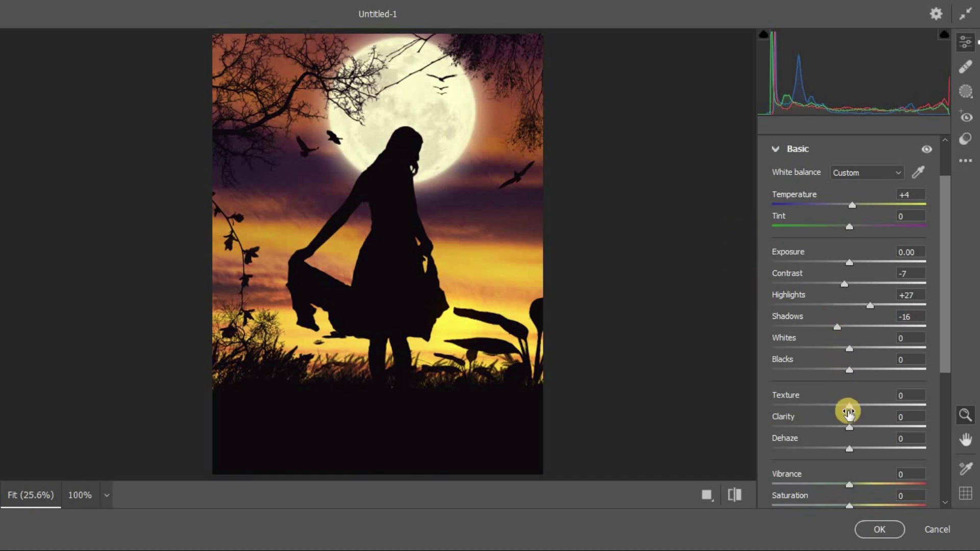
{"action": "mouse_move", "coordinate": [849, 412]}
{"action": "left_mouse_down"}
{"action": "mouse_move", "coordinate": [908, 406]}
{"action": "mouse_move", "coordinate": [838, 409]}
{"action": "mouse_move", "coordinate": [898, 415]}
{"action": "mouse_move", "coordinate": [862, 414]}
{"action": "left_mouse_up"}
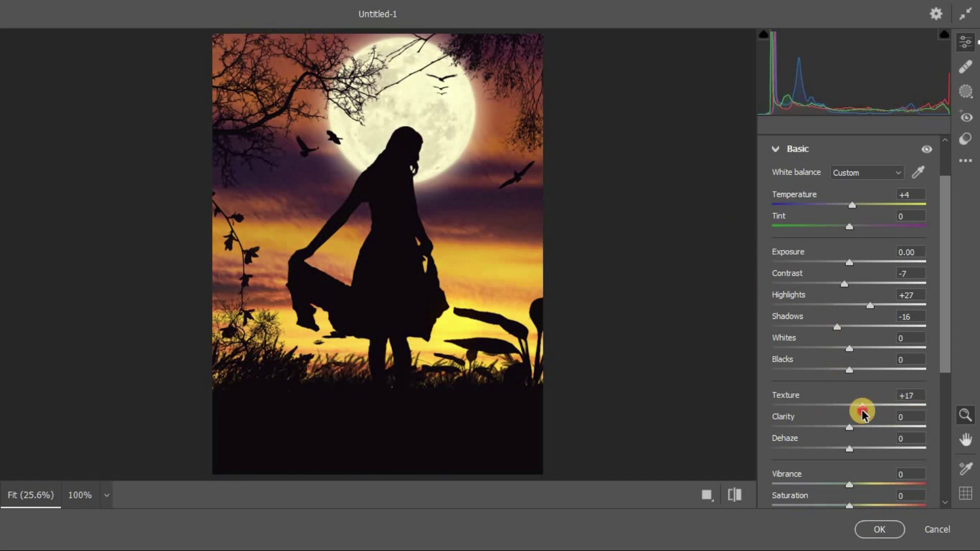
{"action": "left_click_drag", "start_coordinate": [946, 352], "coordinate": [943, 411]}
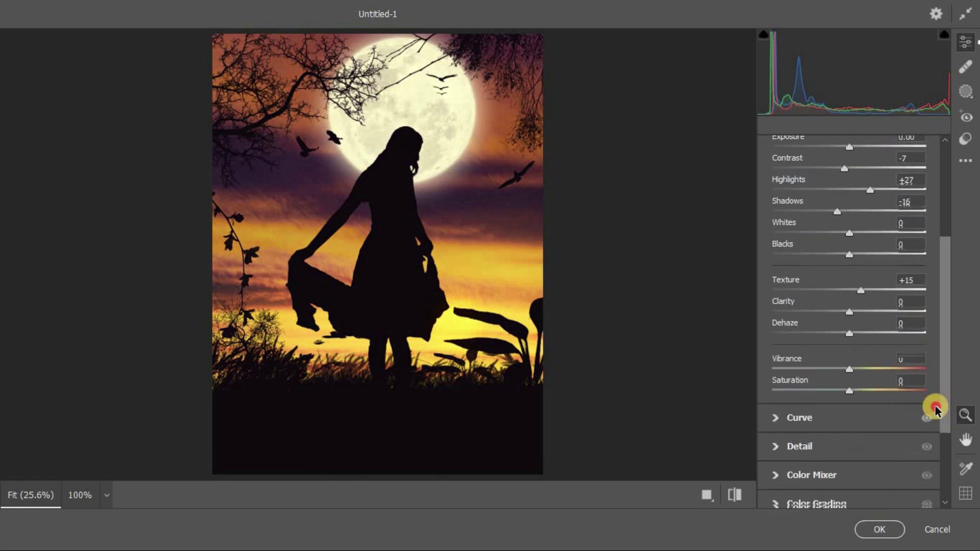
{"action": "mouse_move", "coordinate": [848, 371]}
{"action": "left_mouse_down"}
{"action": "mouse_move", "coordinate": [871, 375]}
{"action": "mouse_move", "coordinate": [853, 389]}
{"action": "left_mouse_up"}
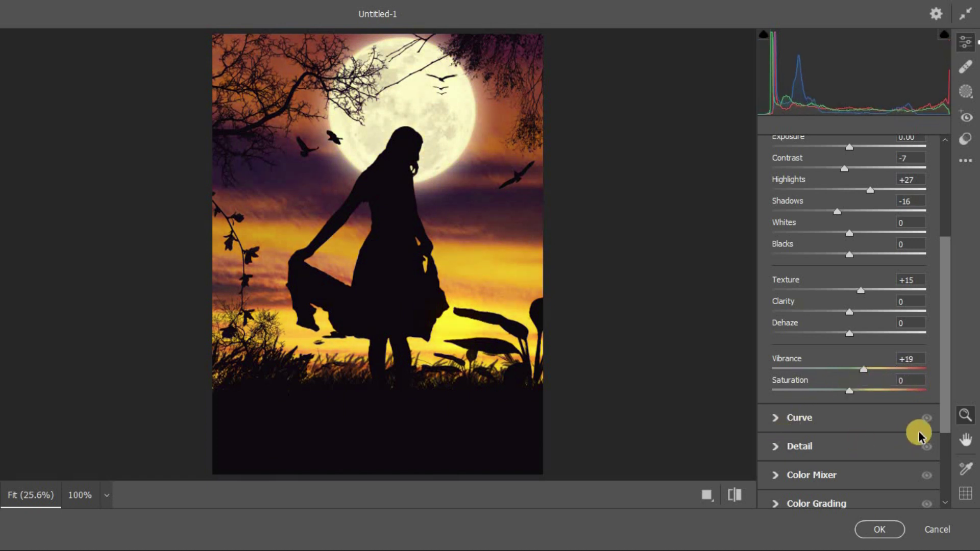
Step: Push the Color Grading highlights wheel toward warm yellow, compare before/after, and apply the filter
{"action": "left_click", "coordinate": [781, 504]}
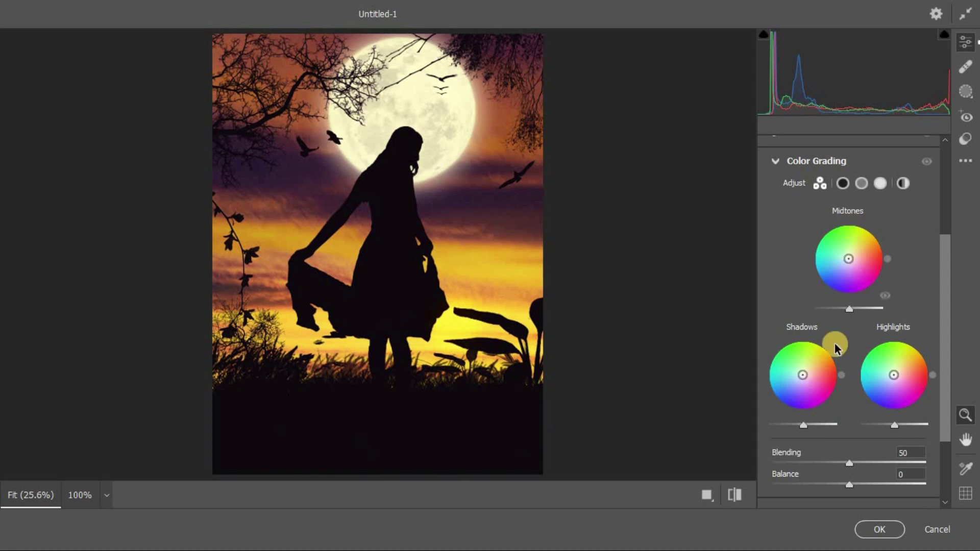
{"action": "mouse_move", "coordinate": [894, 376]}
{"action": "left_mouse_down"}
{"action": "mouse_move", "coordinate": [918, 353]}
{"action": "mouse_move", "coordinate": [896, 365]}
{"action": "left_mouse_up"}
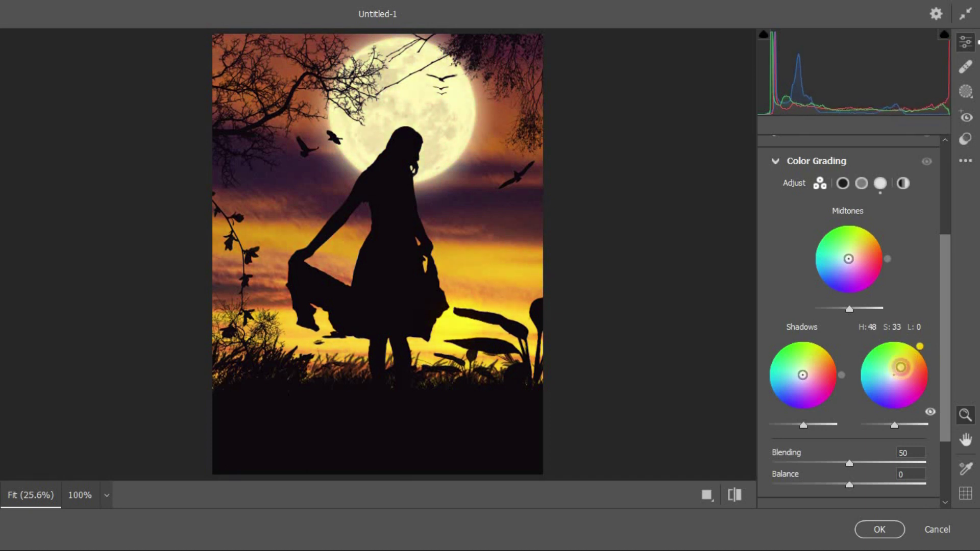
{"action": "left_click_drag", "start_coordinate": [945, 411], "coordinate": [949, 469]}
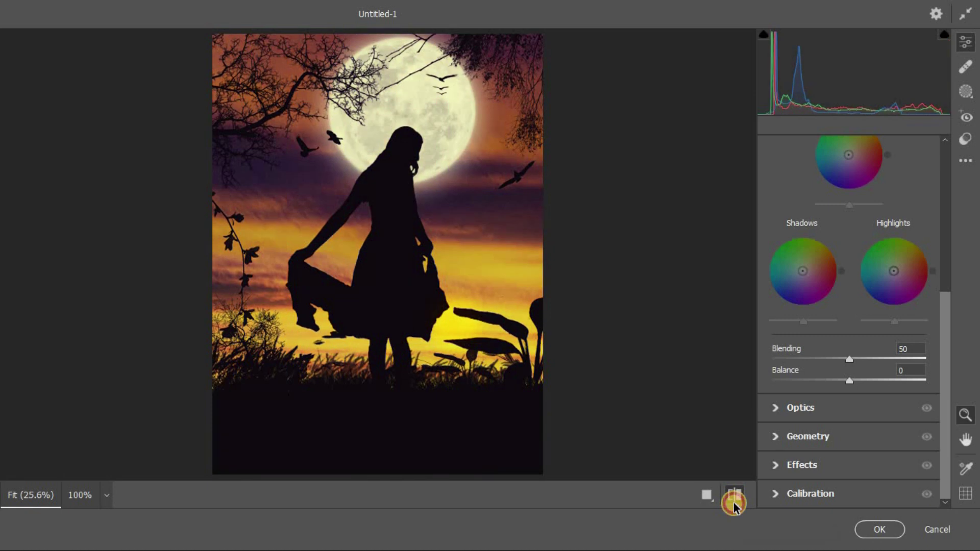
{"action": "left_click", "coordinate": [733, 504]}
{"action": "left_click", "coordinate": [883, 531]}
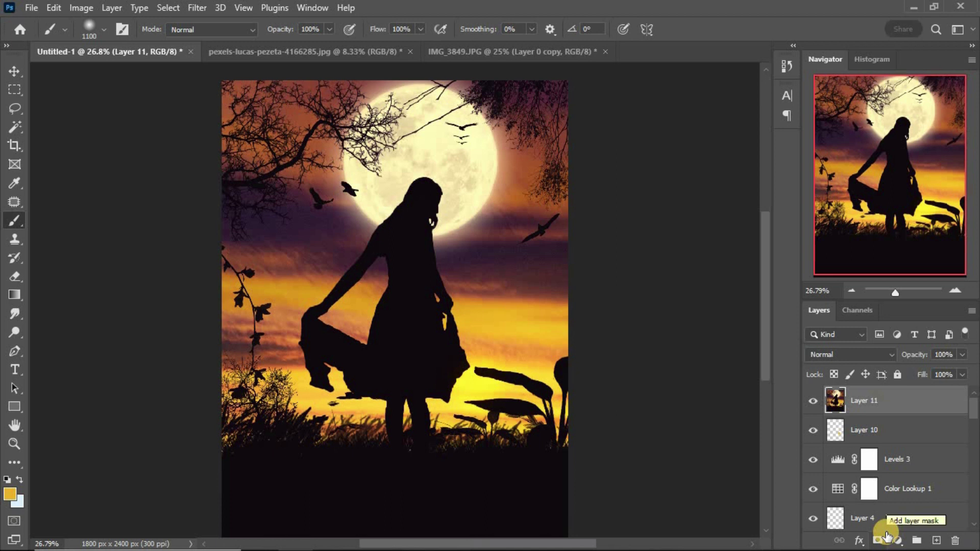
{"action": "left_click", "coordinate": [810, 403]}
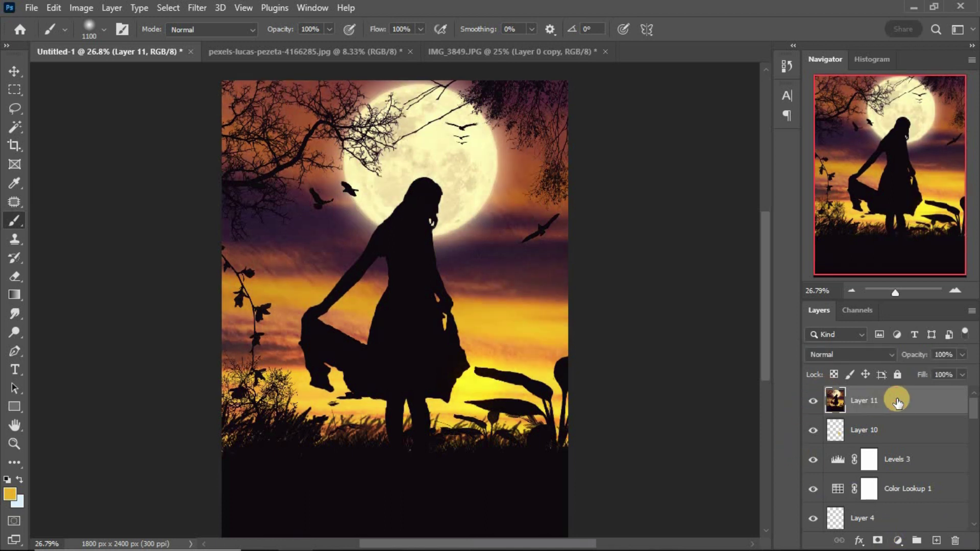
{"action": "key", "text": "ctrl+plus"}
{"action": "key", "text": "ctrl+plus"}
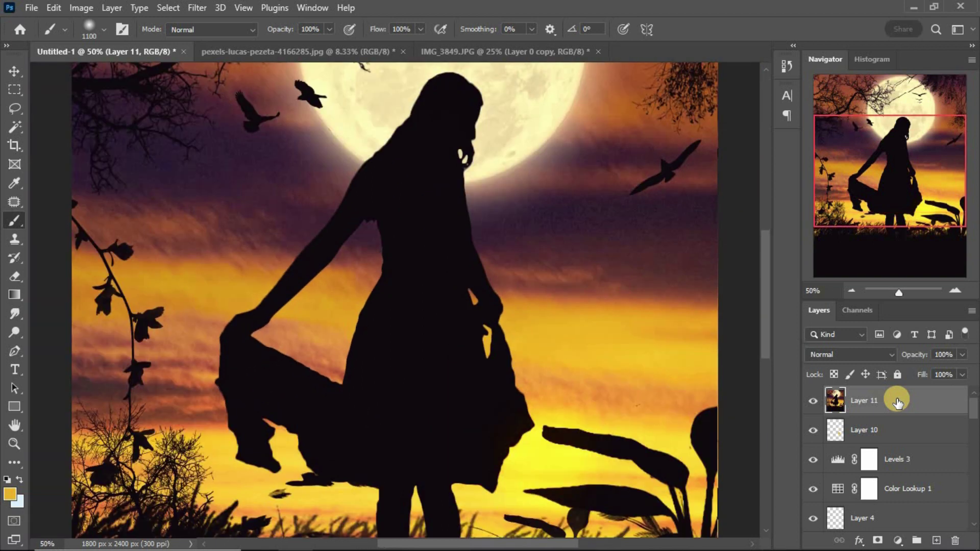
{"action": "scroll", "coordinate": [657, 400], "scroll_direction": "up", "scroll_amount": 5}
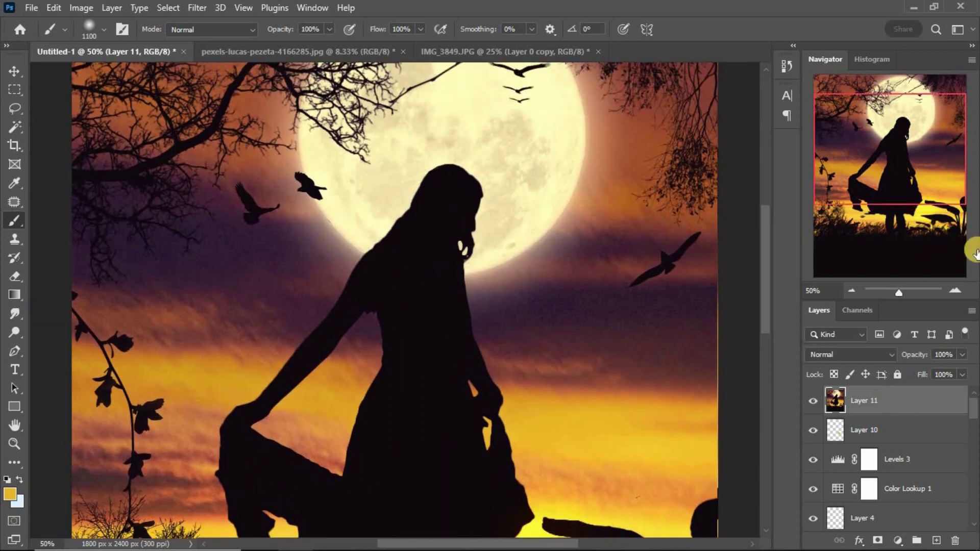
{"action": "key", "text": "v"}
{"action": "scroll", "coordinate": [838, 243], "scroll_direction": "up", "scroll_amount": 3}
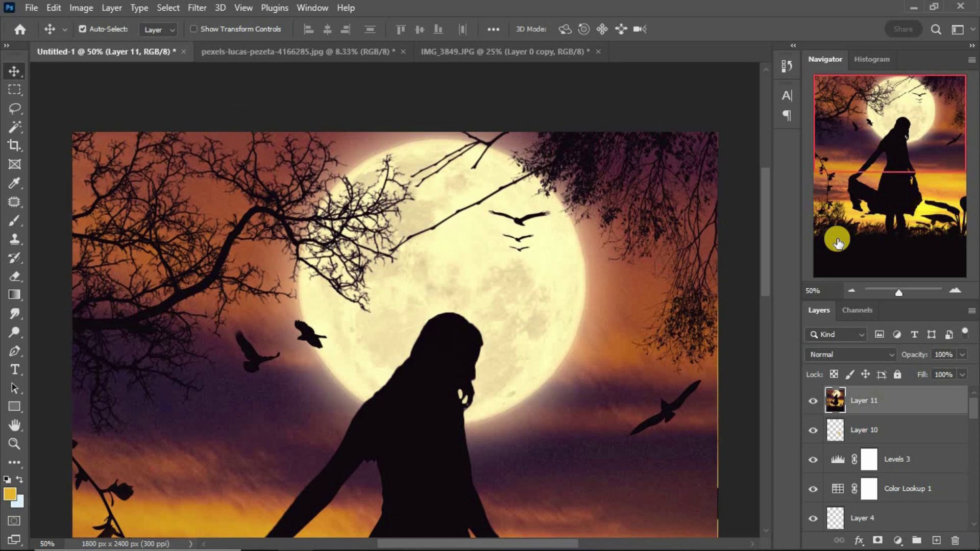
{"action": "scroll", "coordinate": [838, 243], "scroll_direction": "down", "scroll_amount": 3}
{"action": "scroll", "coordinate": [837, 243], "scroll_direction": "down", "scroll_amount": 2}
{"action": "scroll", "coordinate": [837, 241], "scroll_direction": "down", "scroll_amount": 2}
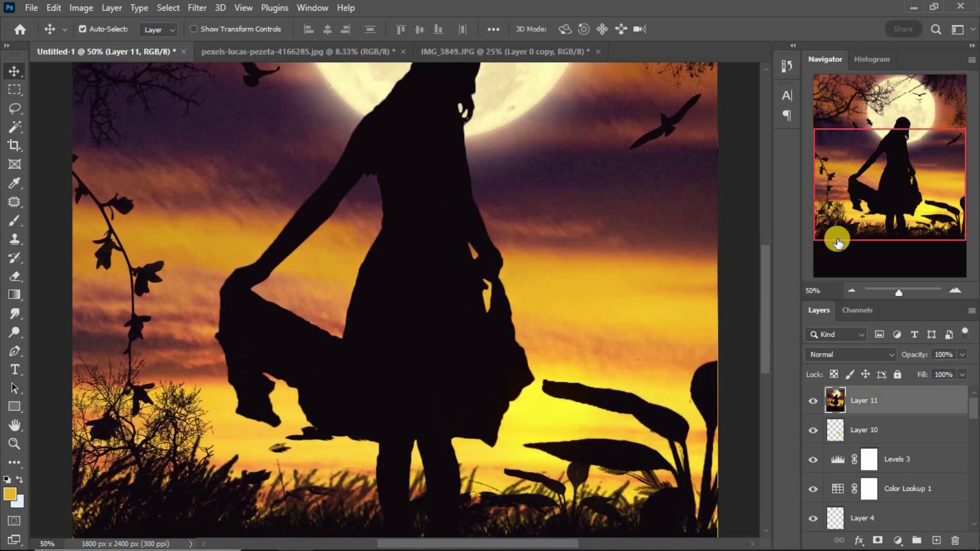
{"action": "scroll", "coordinate": [836, 239], "scroll_direction": "down", "scroll_amount": 2}
{"action": "scroll", "coordinate": [837, 238], "scroll_direction": "down", "scroll_amount": 2}
{"action": "scroll", "coordinate": [837, 238], "scroll_direction": "down", "scroll_amount": 2}
{"action": "scroll", "coordinate": [837, 239], "scroll_direction": "down", "scroll_amount": 2}
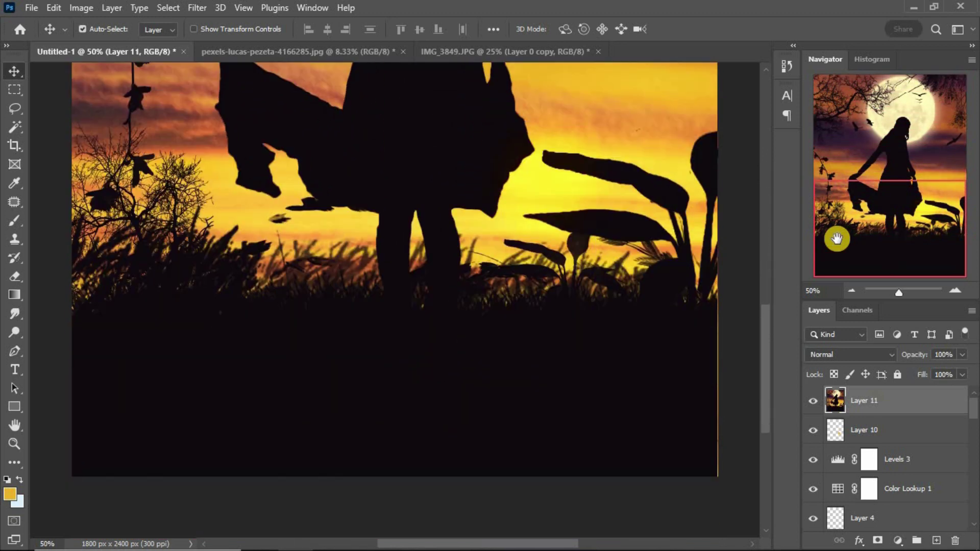
{"action": "scroll", "coordinate": [837, 239], "scroll_direction": "up", "scroll_amount": 3}
{"action": "scroll", "coordinate": [837, 238], "scroll_direction": "up", "scroll_amount": 1}
{"action": "scroll", "coordinate": [837, 238], "scroll_direction": "up", "scroll_amount": 2}
{"action": "scroll", "coordinate": [836, 239], "scroll_direction": "up", "scroll_amount": 1}
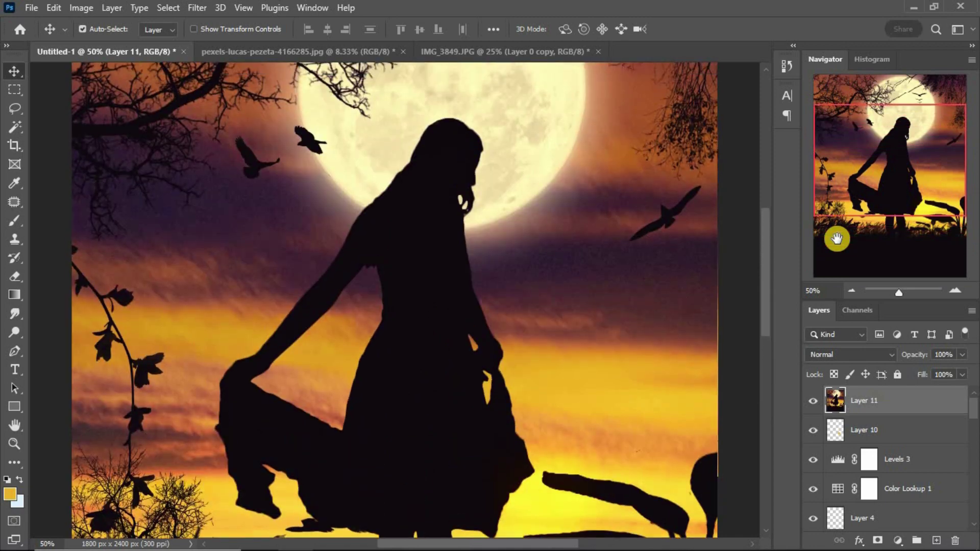
{"action": "scroll", "coordinate": [837, 239], "scroll_direction": "up", "scroll_amount": 2}
{"action": "scroll", "coordinate": [837, 238], "scroll_direction": "up", "scroll_amount": 1}
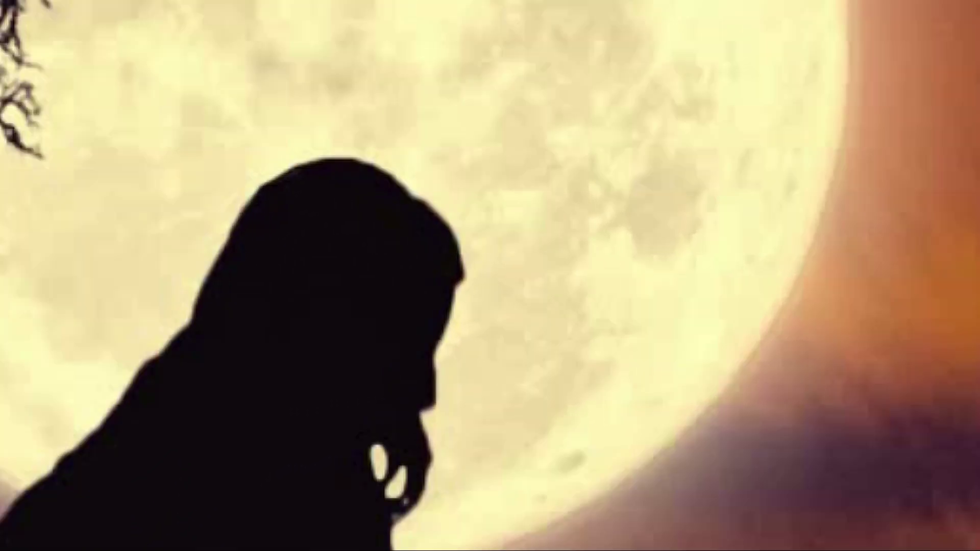